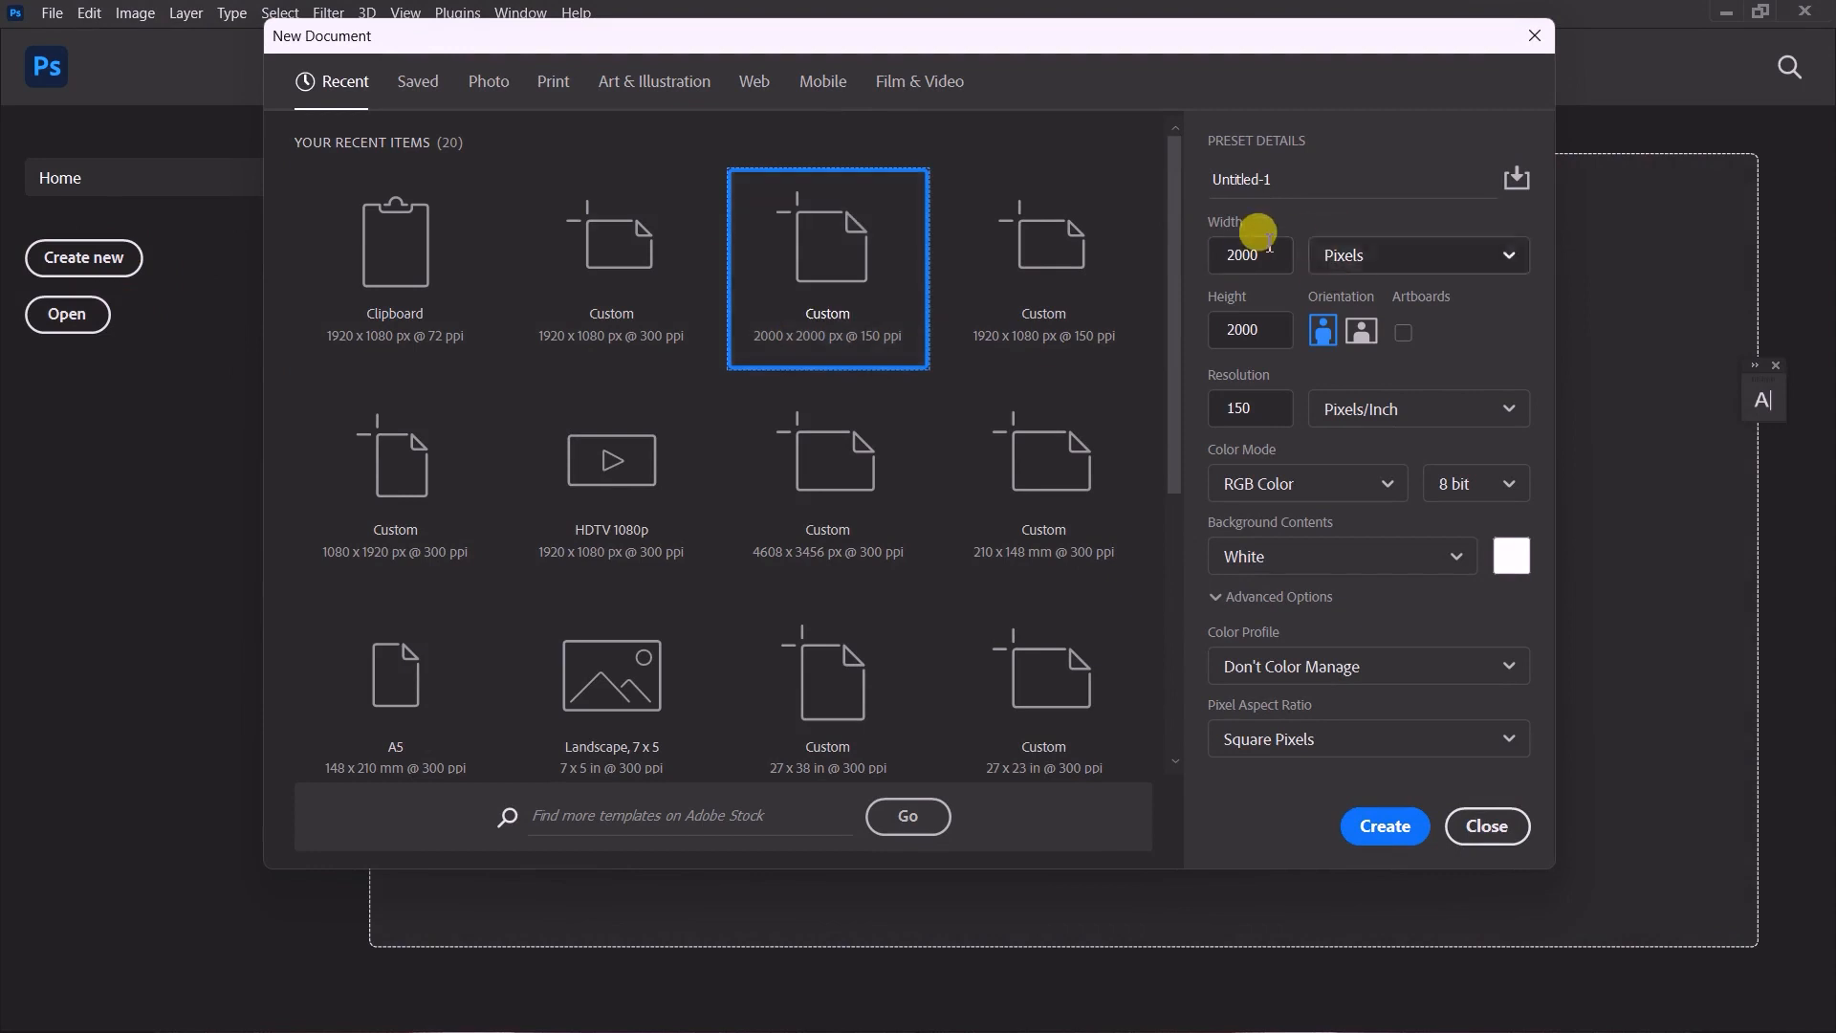
Create a new 2000 x 2000 pixel RGB document at 150 pixels per inch with a white background.
double_click(1244, 254)
double_click(1249, 329)
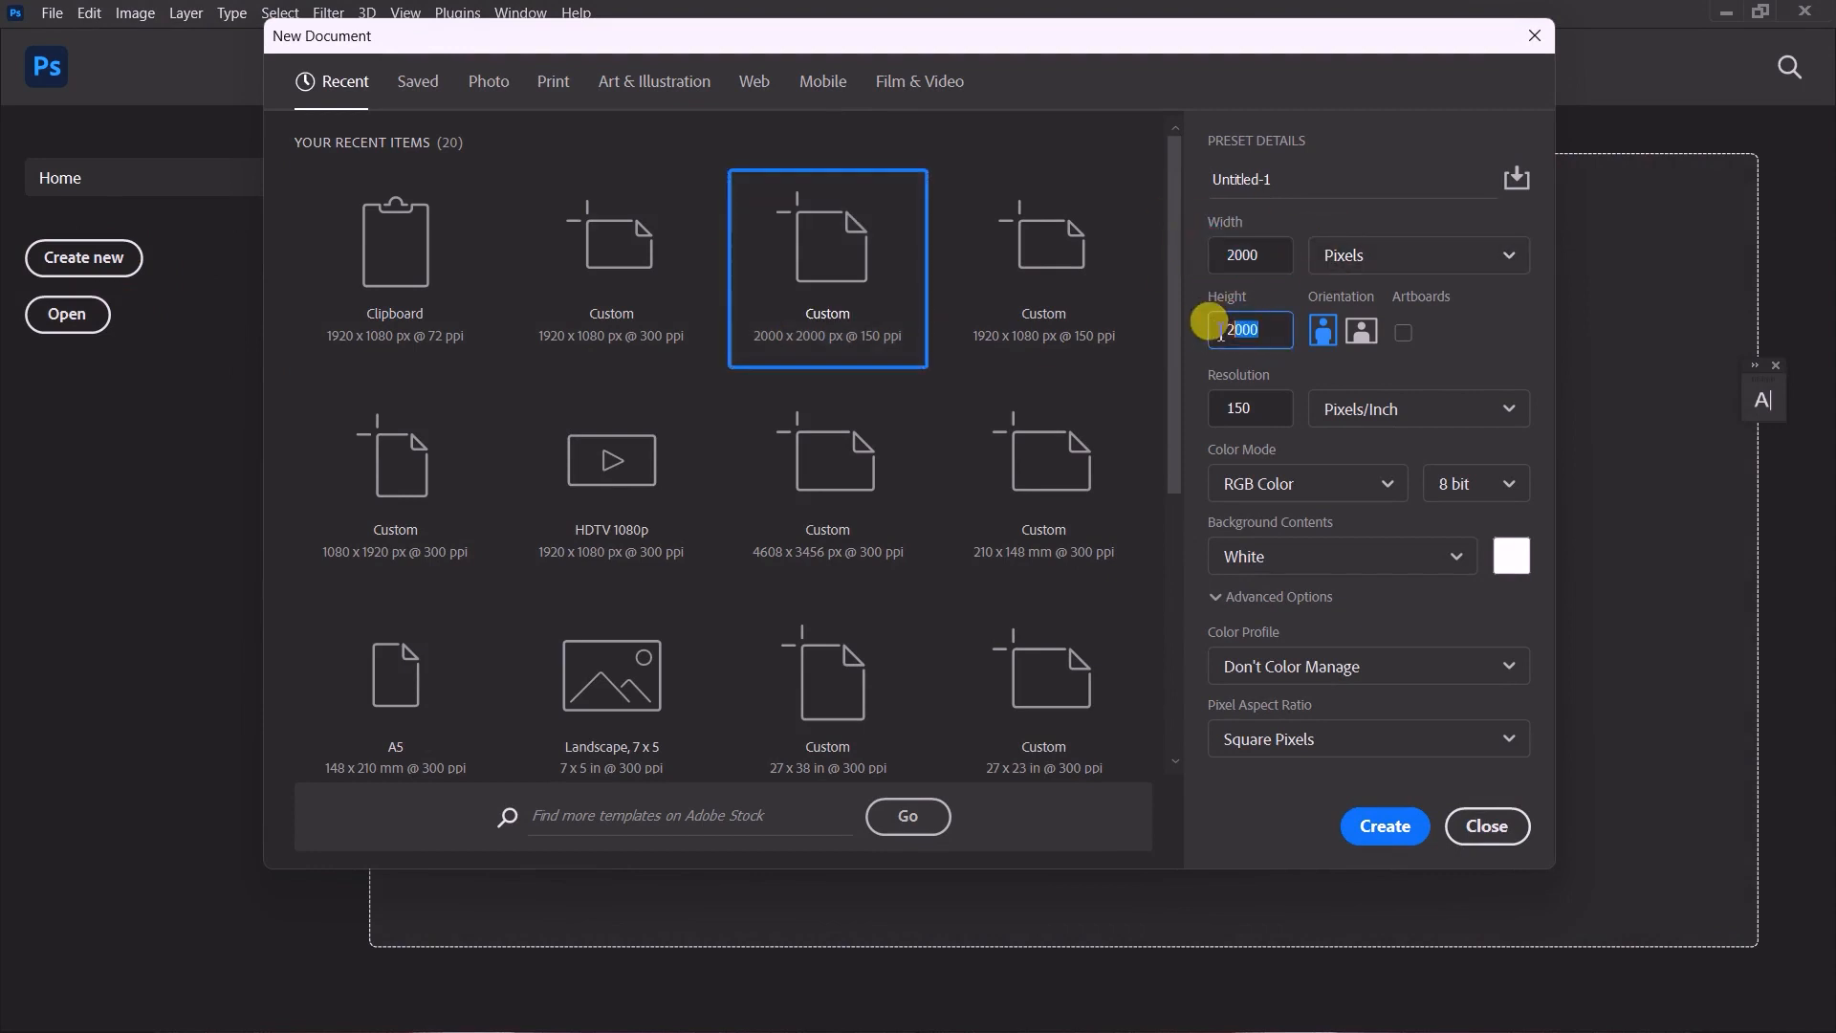
double_click(1239, 408)
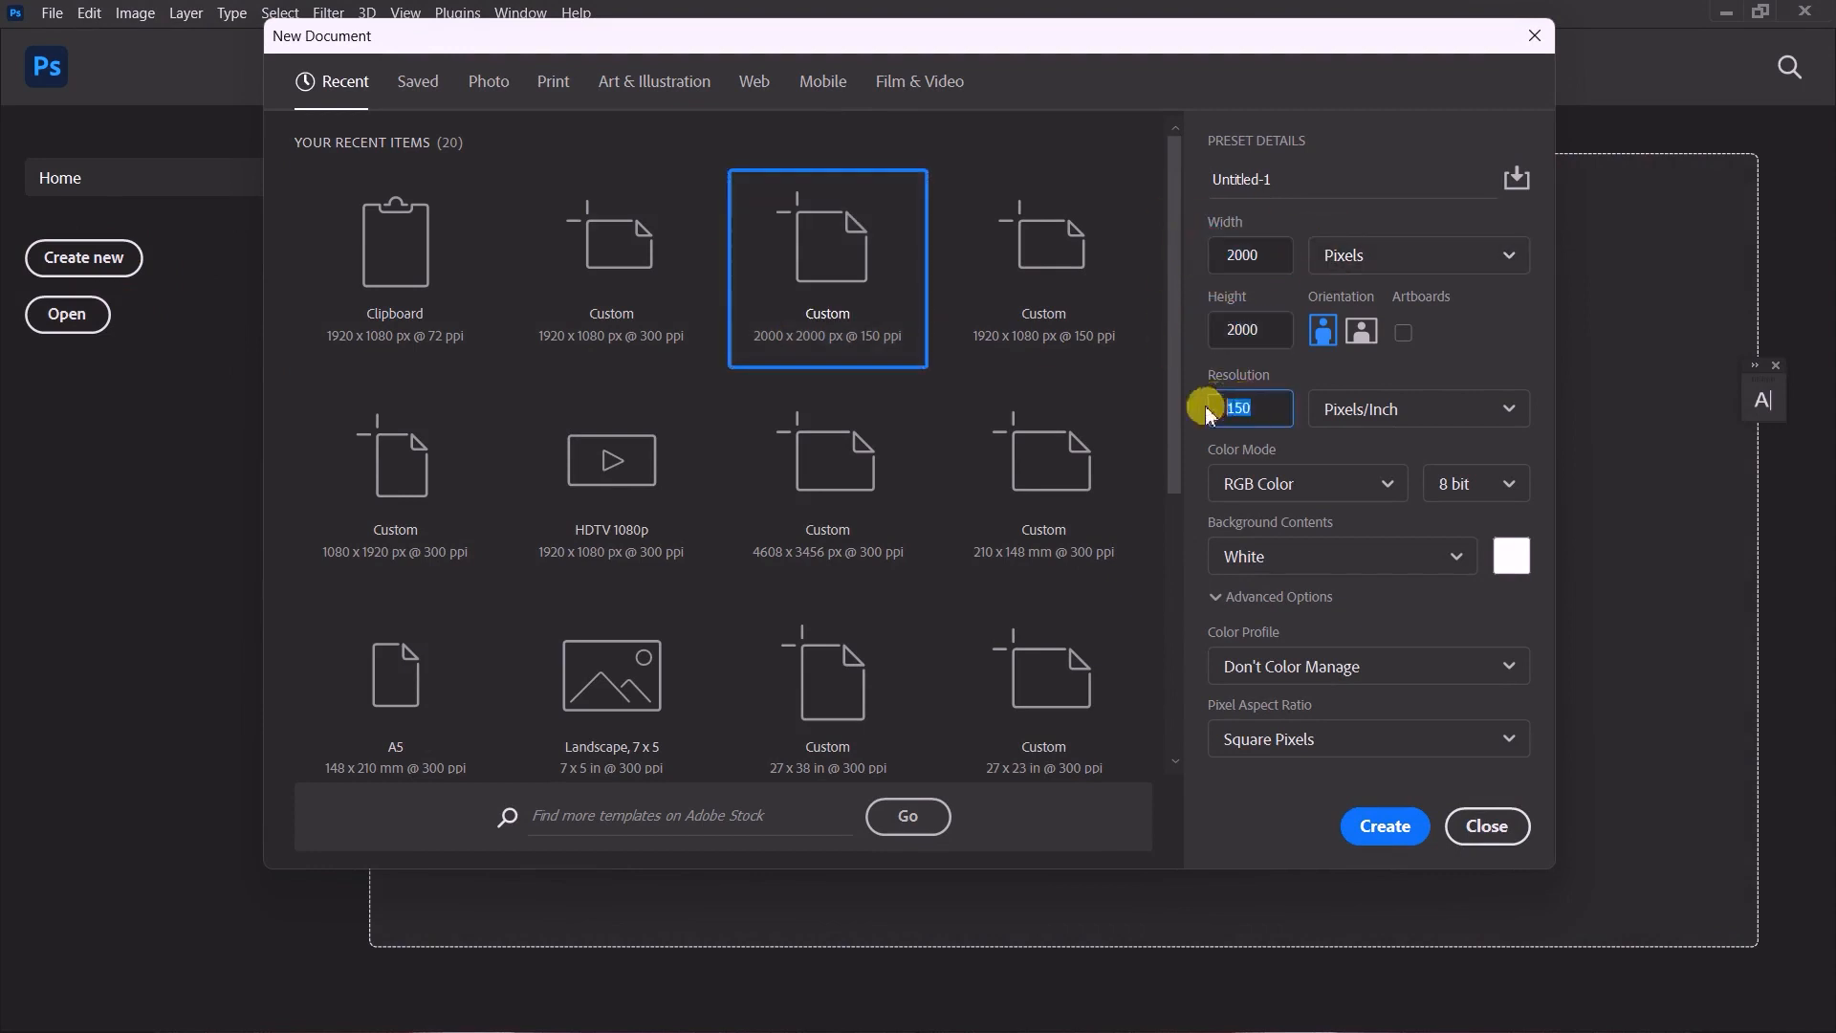
click(1395, 832)
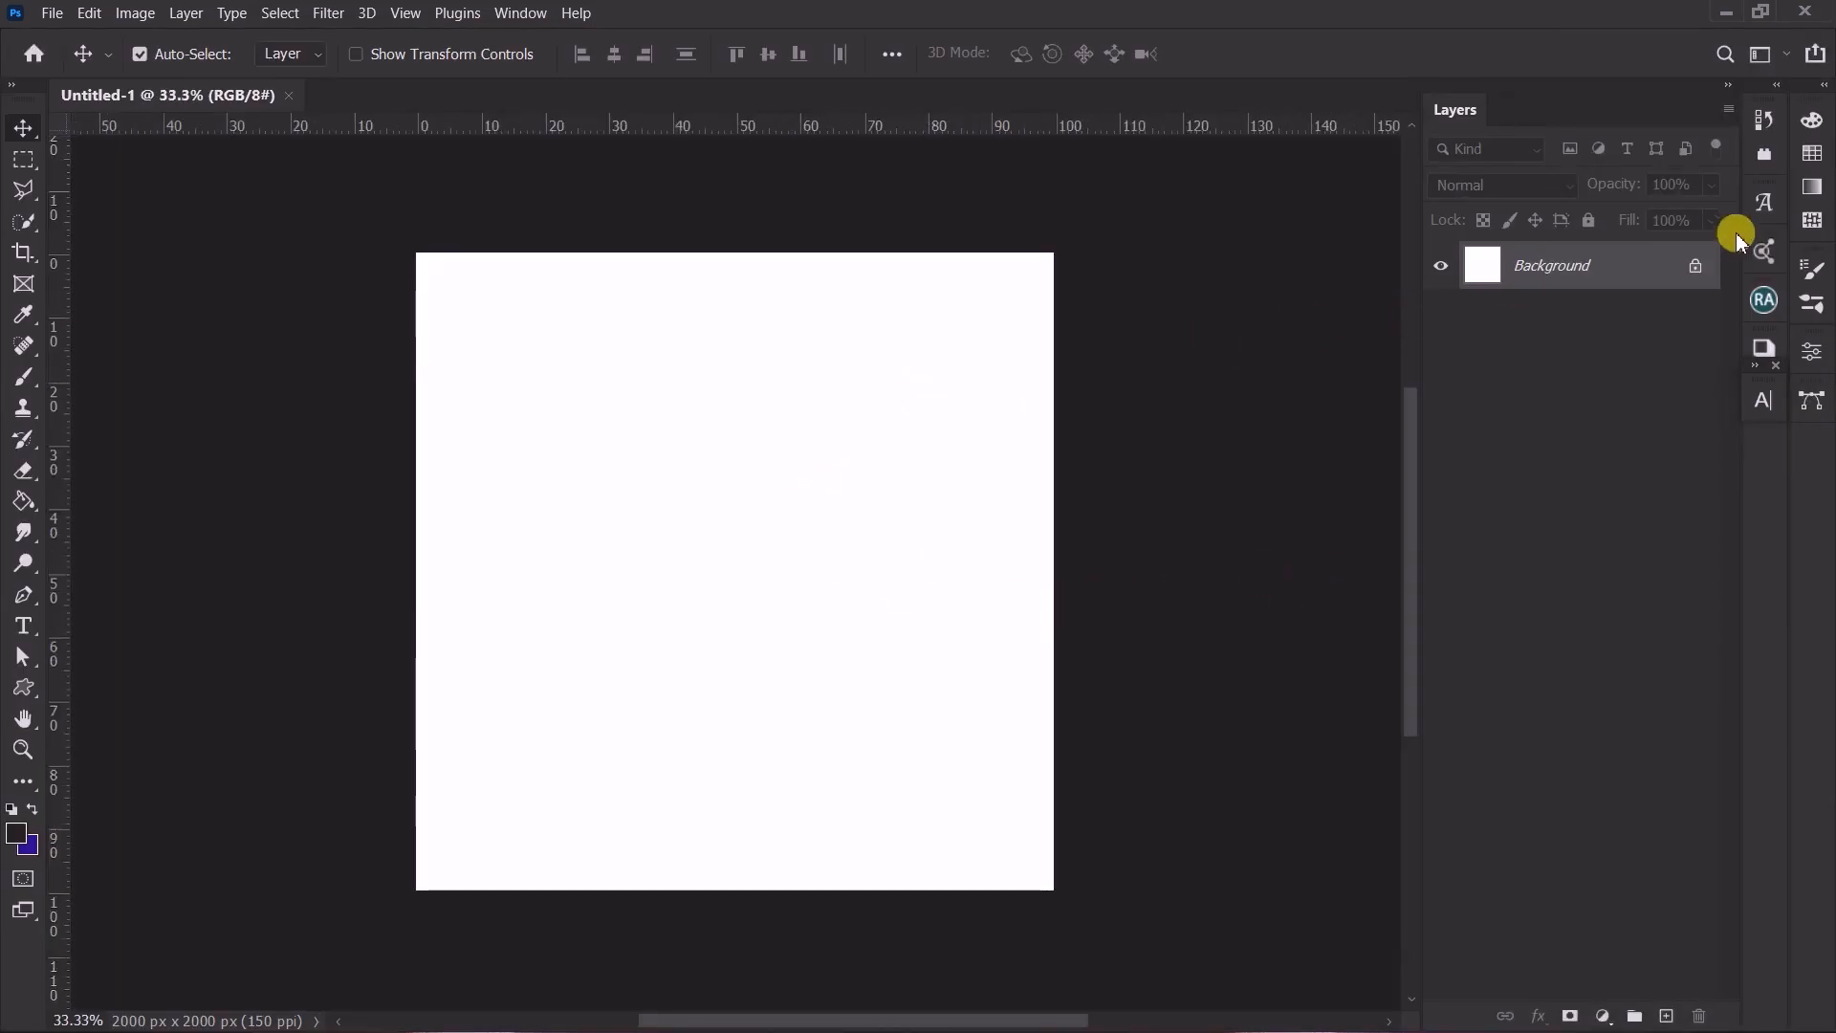
Unlock the background, add a Solid Color fill layer in #ffbf00 above it, and delete the white layer.
click(1694, 267)
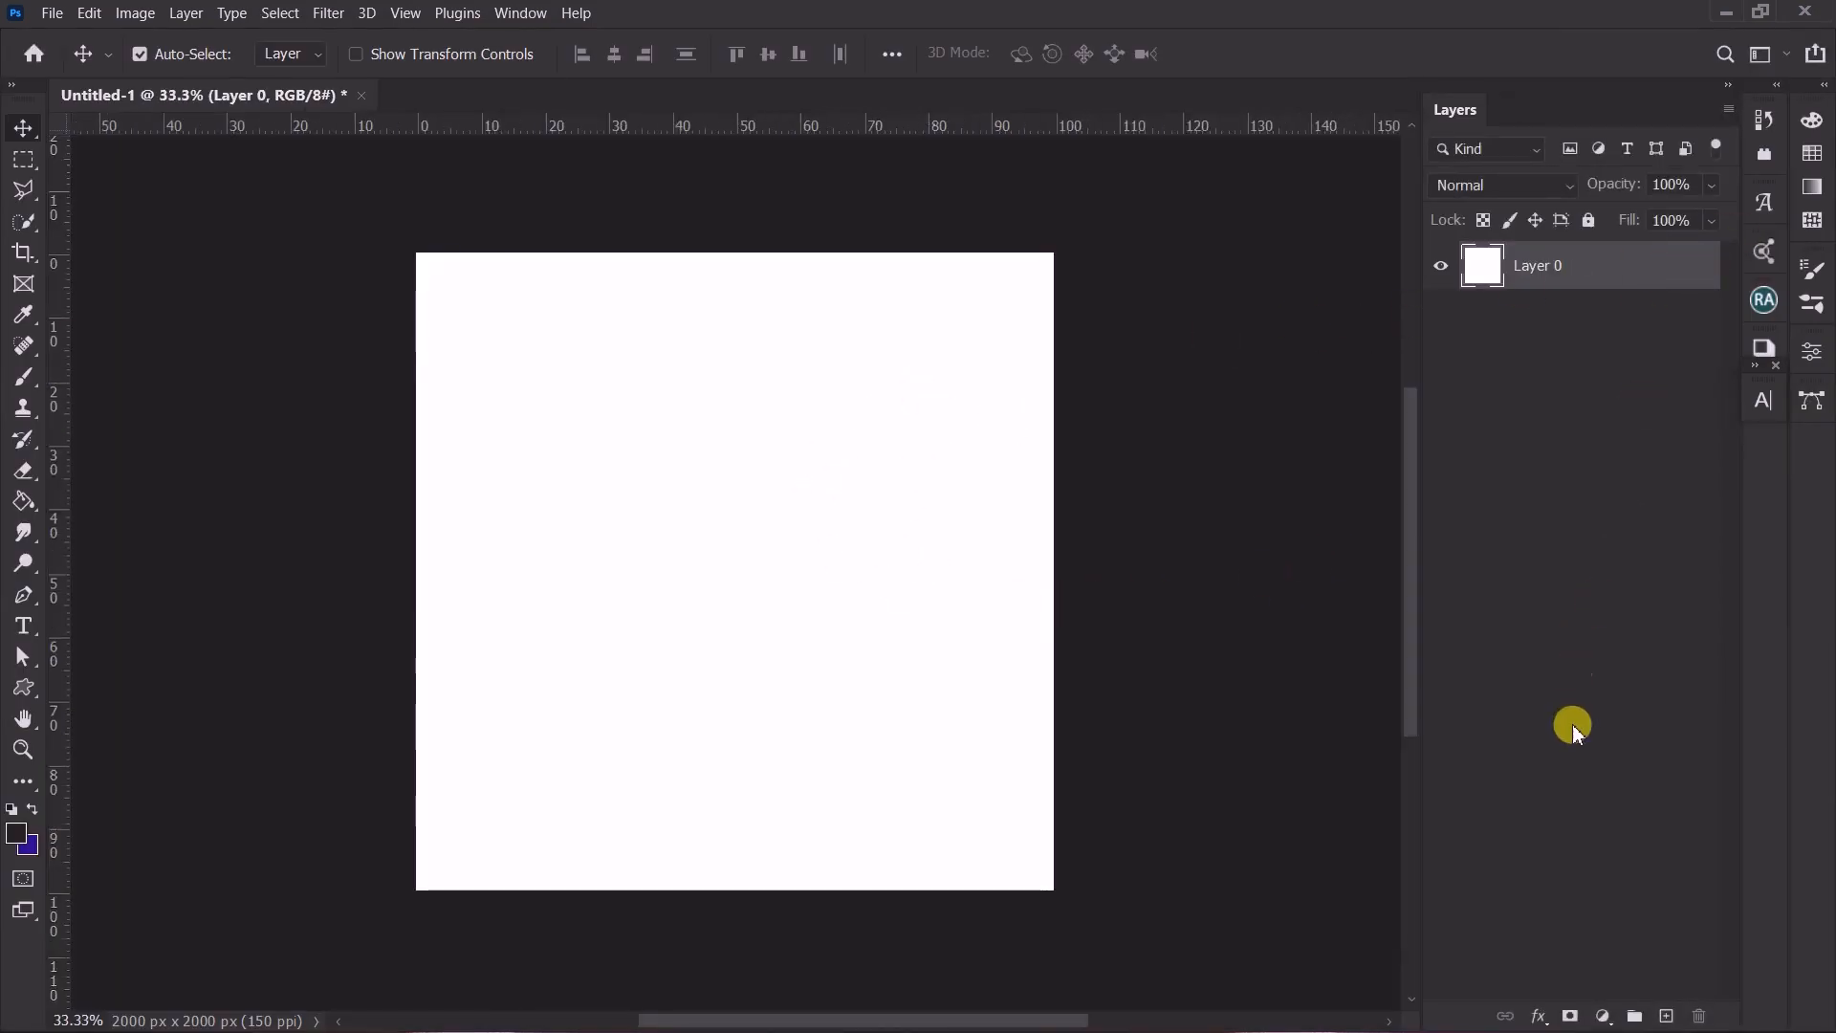
click(1604, 1015)
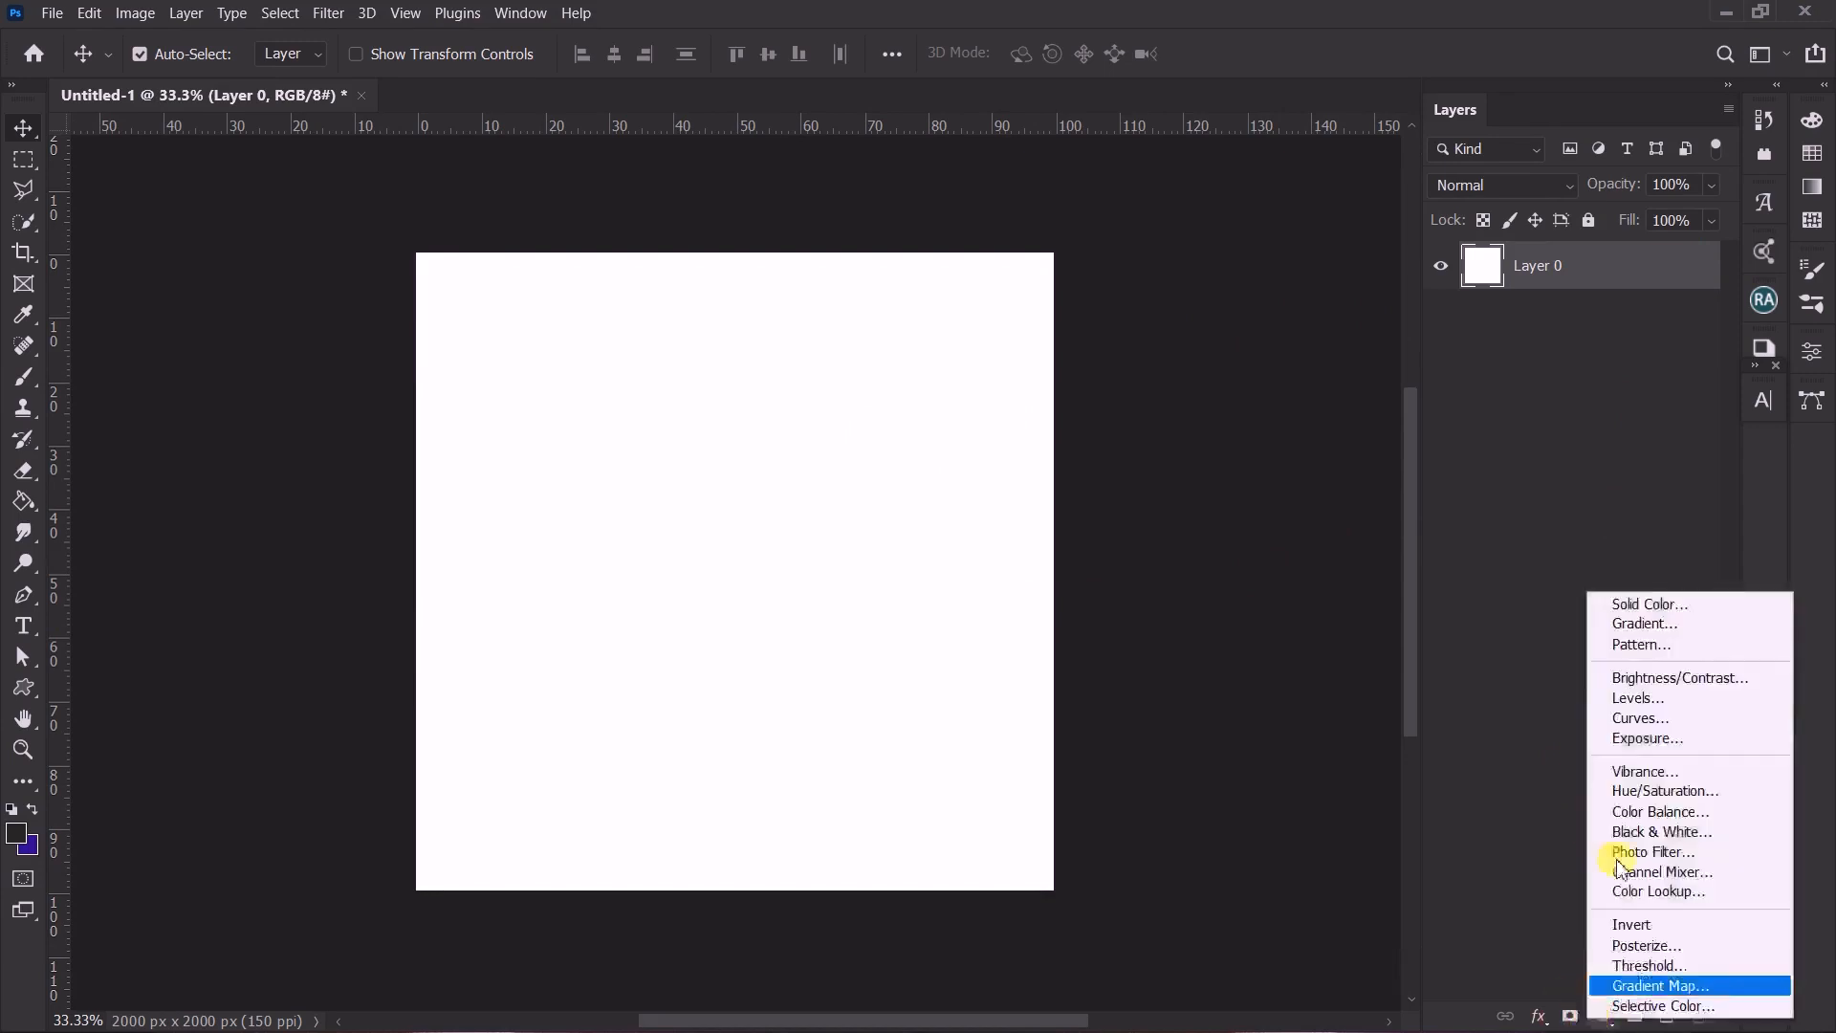
click(1635, 606)
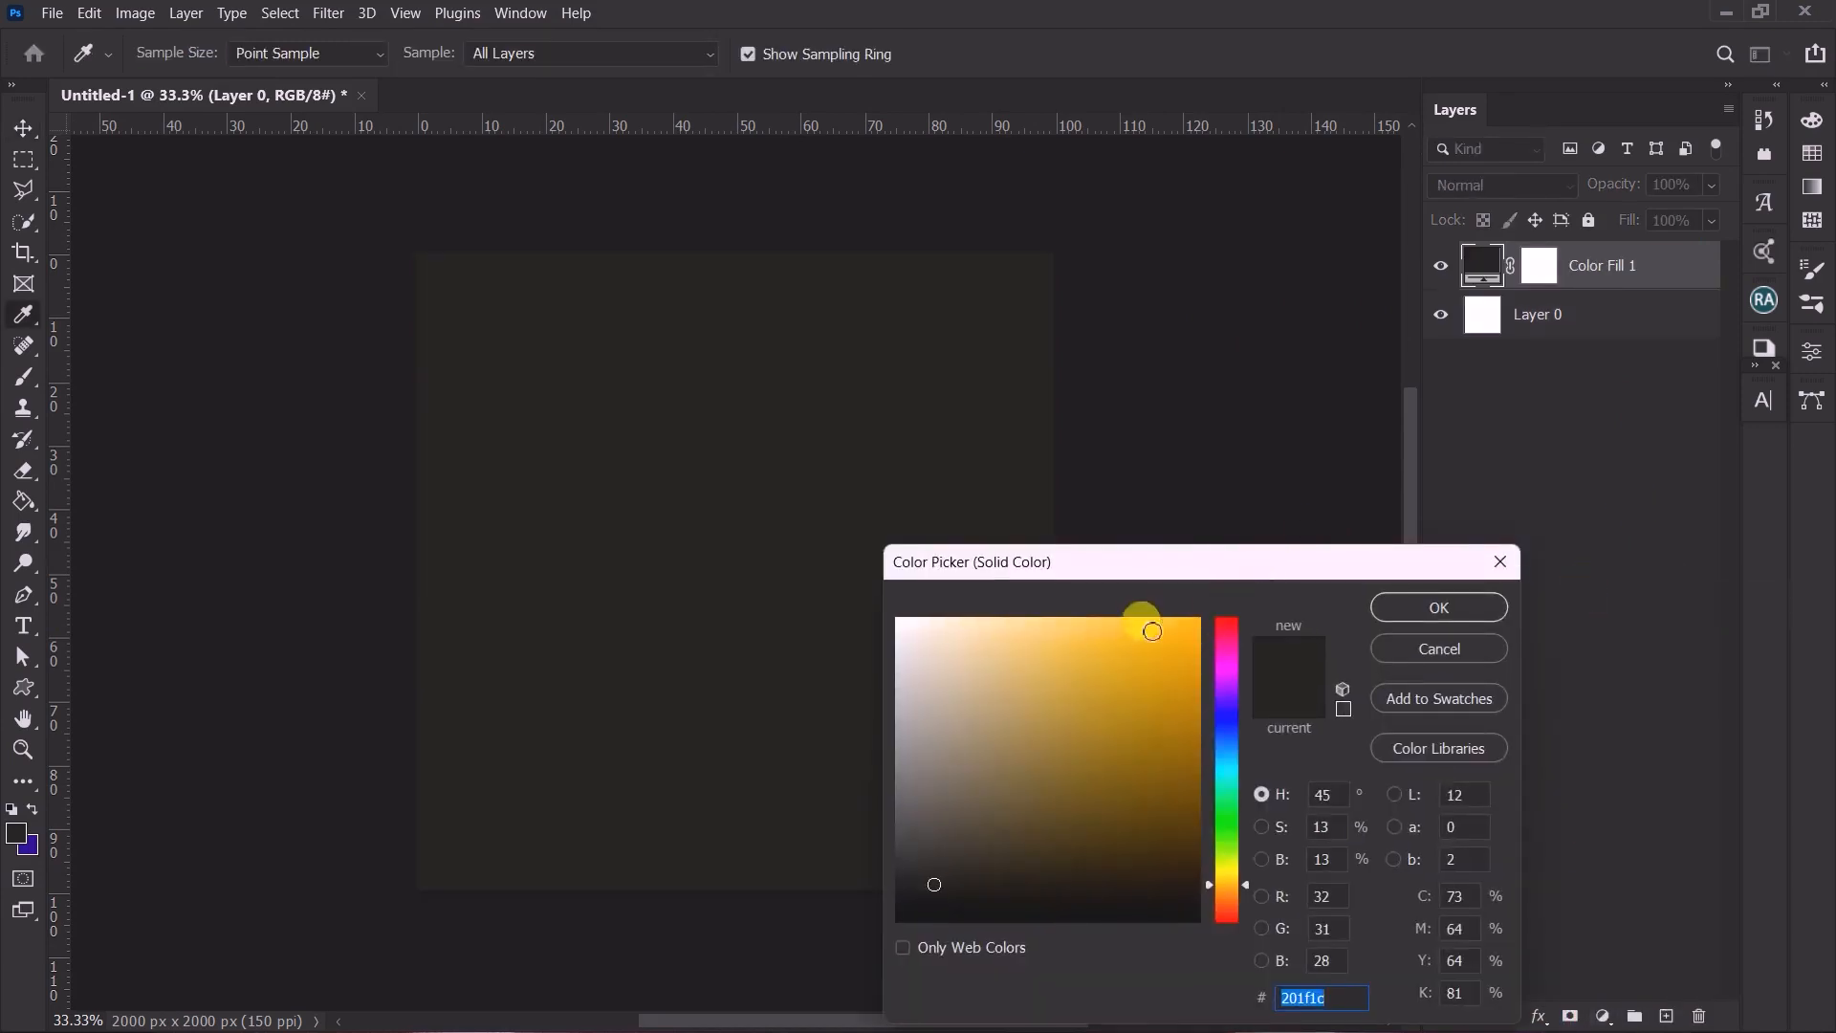
text(ffbf00)
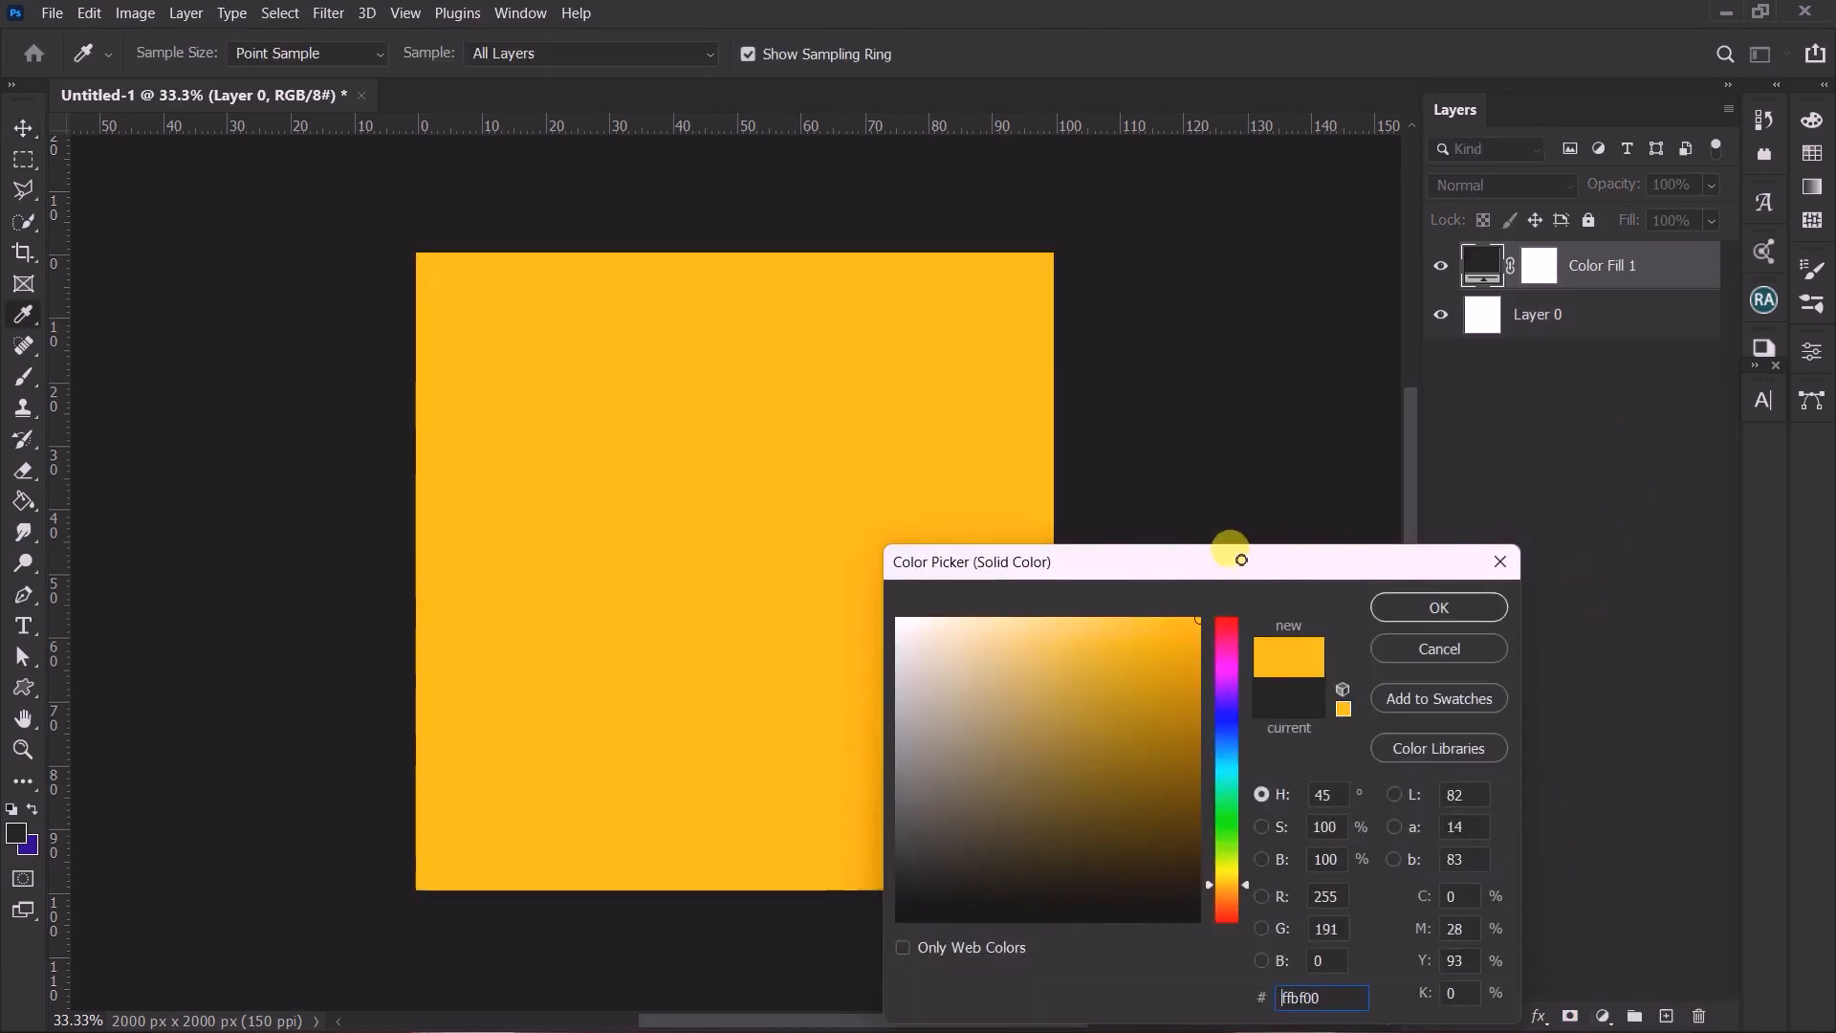
click(1441, 608)
click(1531, 330)
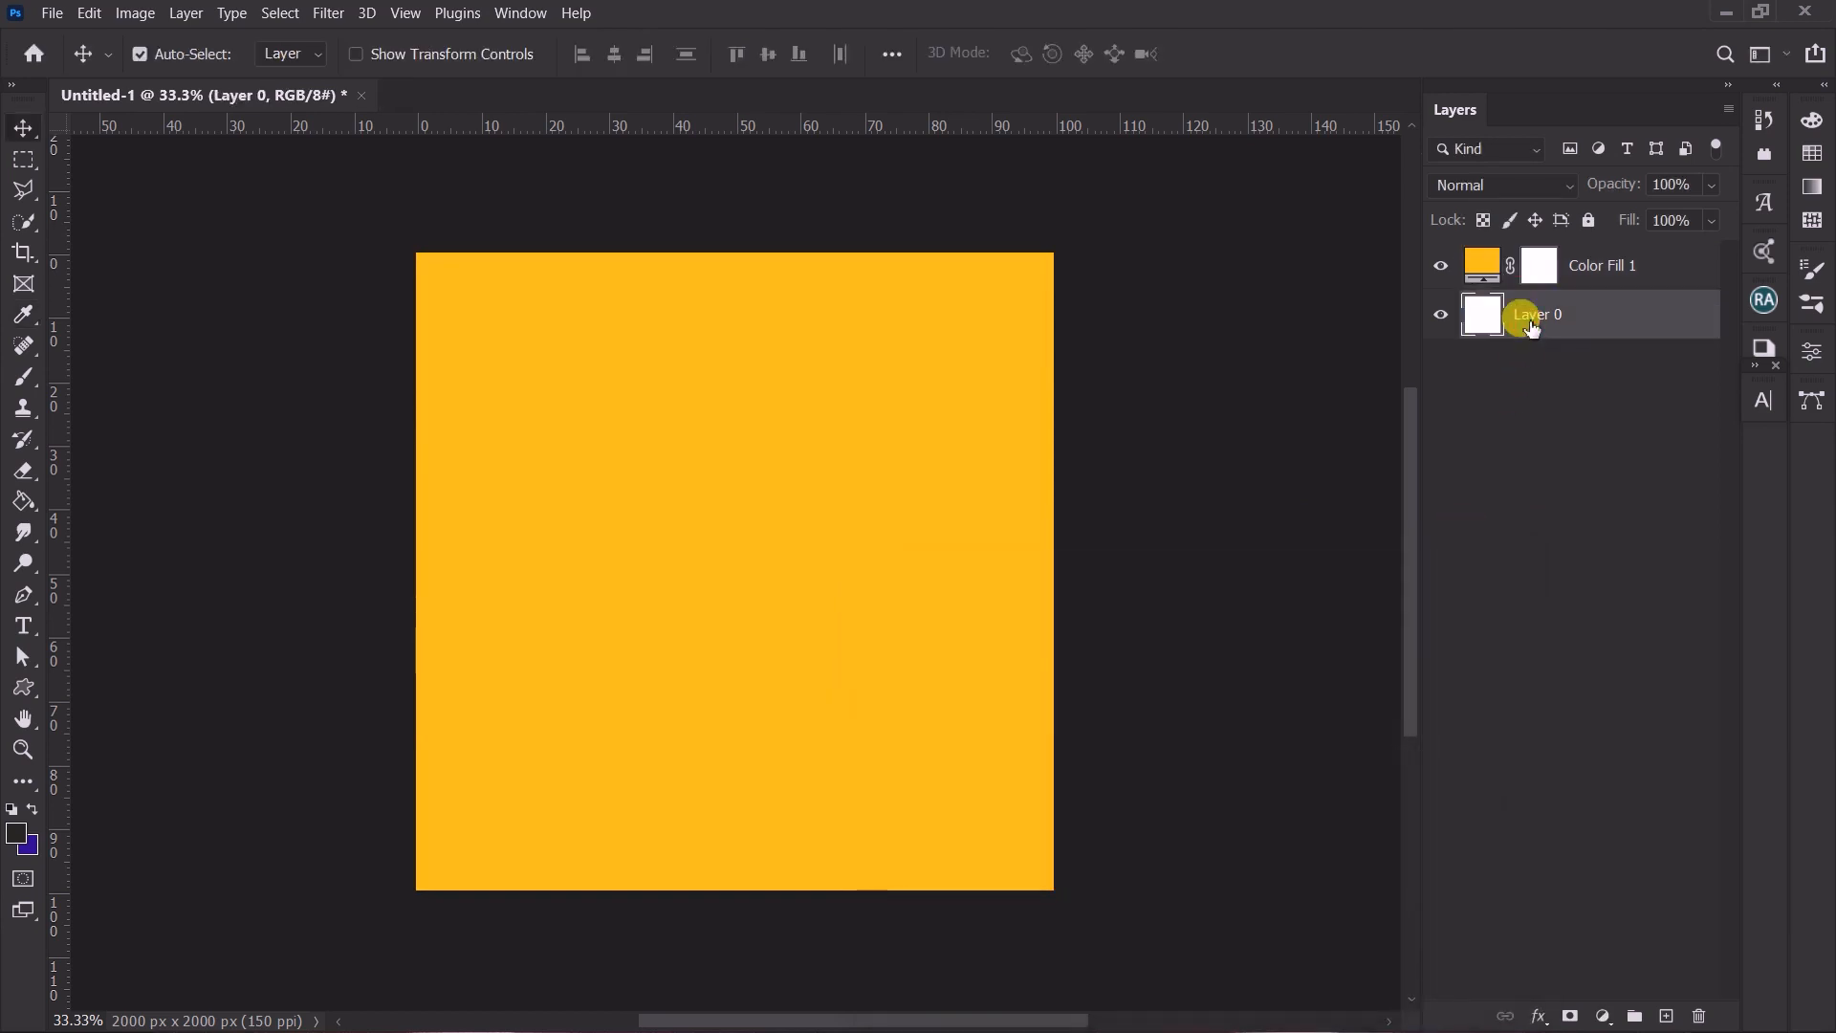
key(BackSpace)
Enable a linear yellow-to-orange Gradient Overlay at -79° on the color fill layer and open its gradient for editing.
right_click(1587, 264)
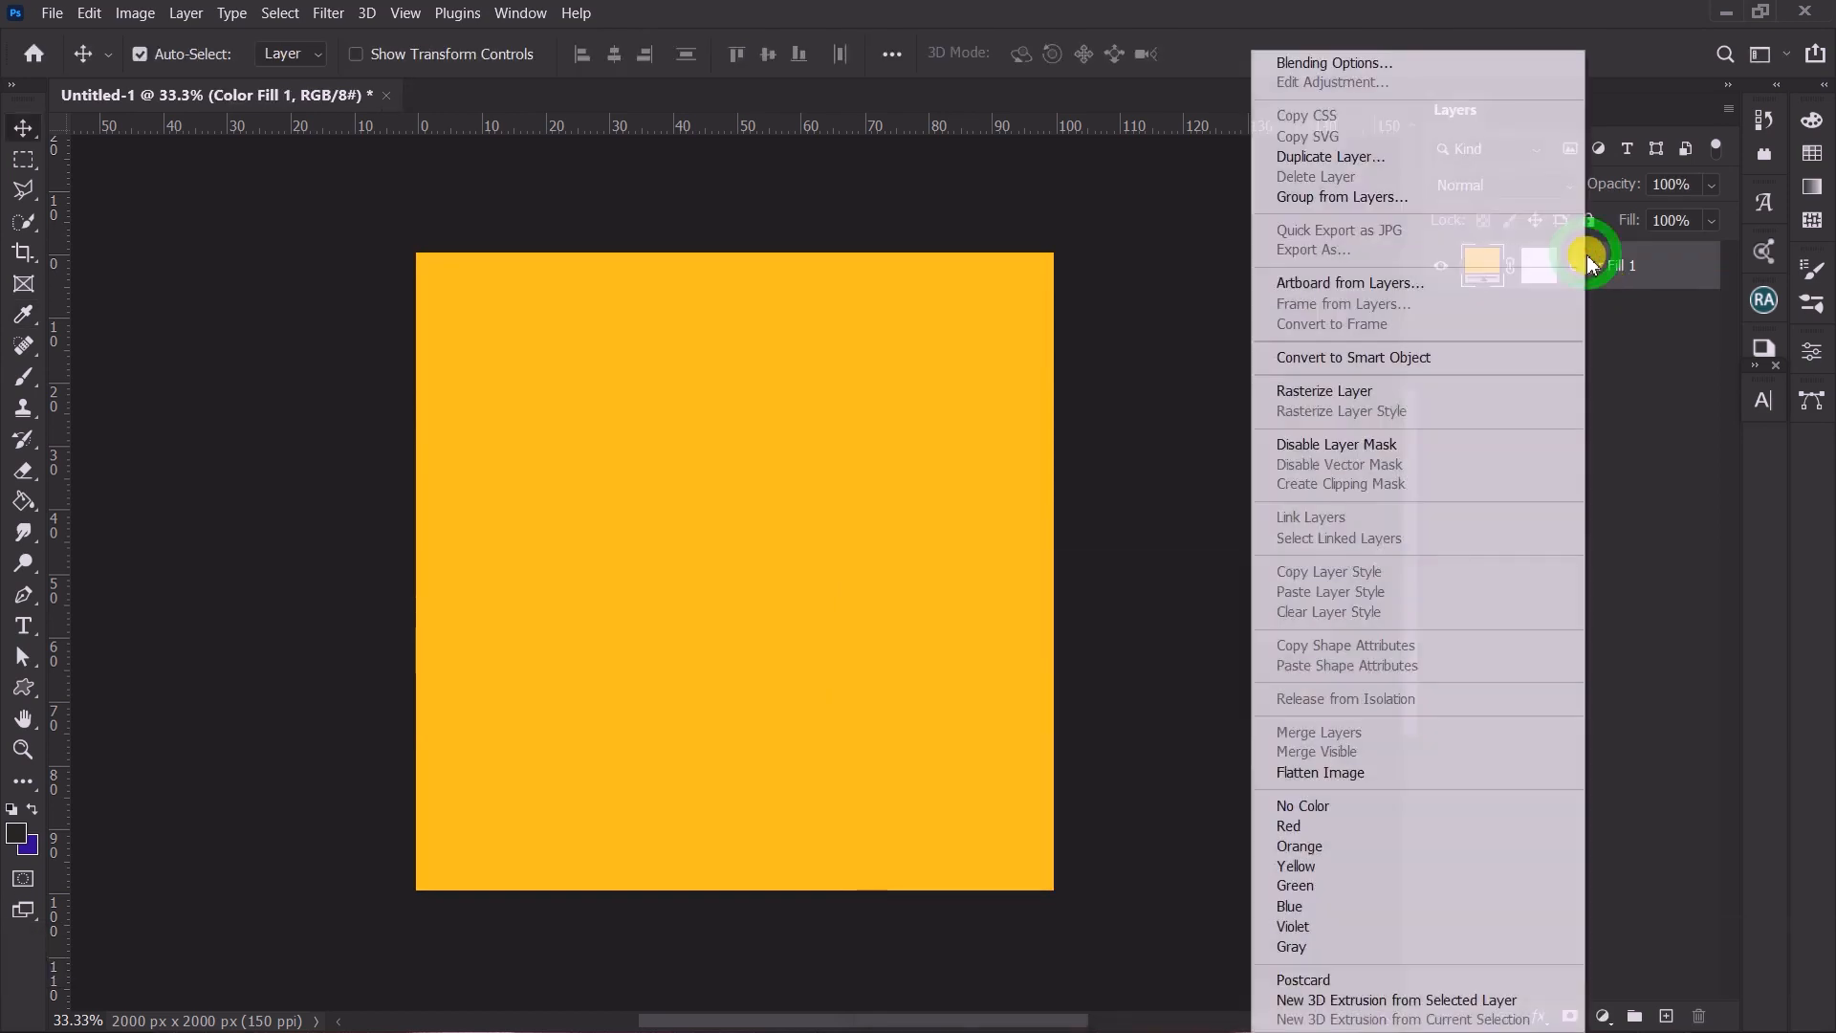
click(1392, 65)
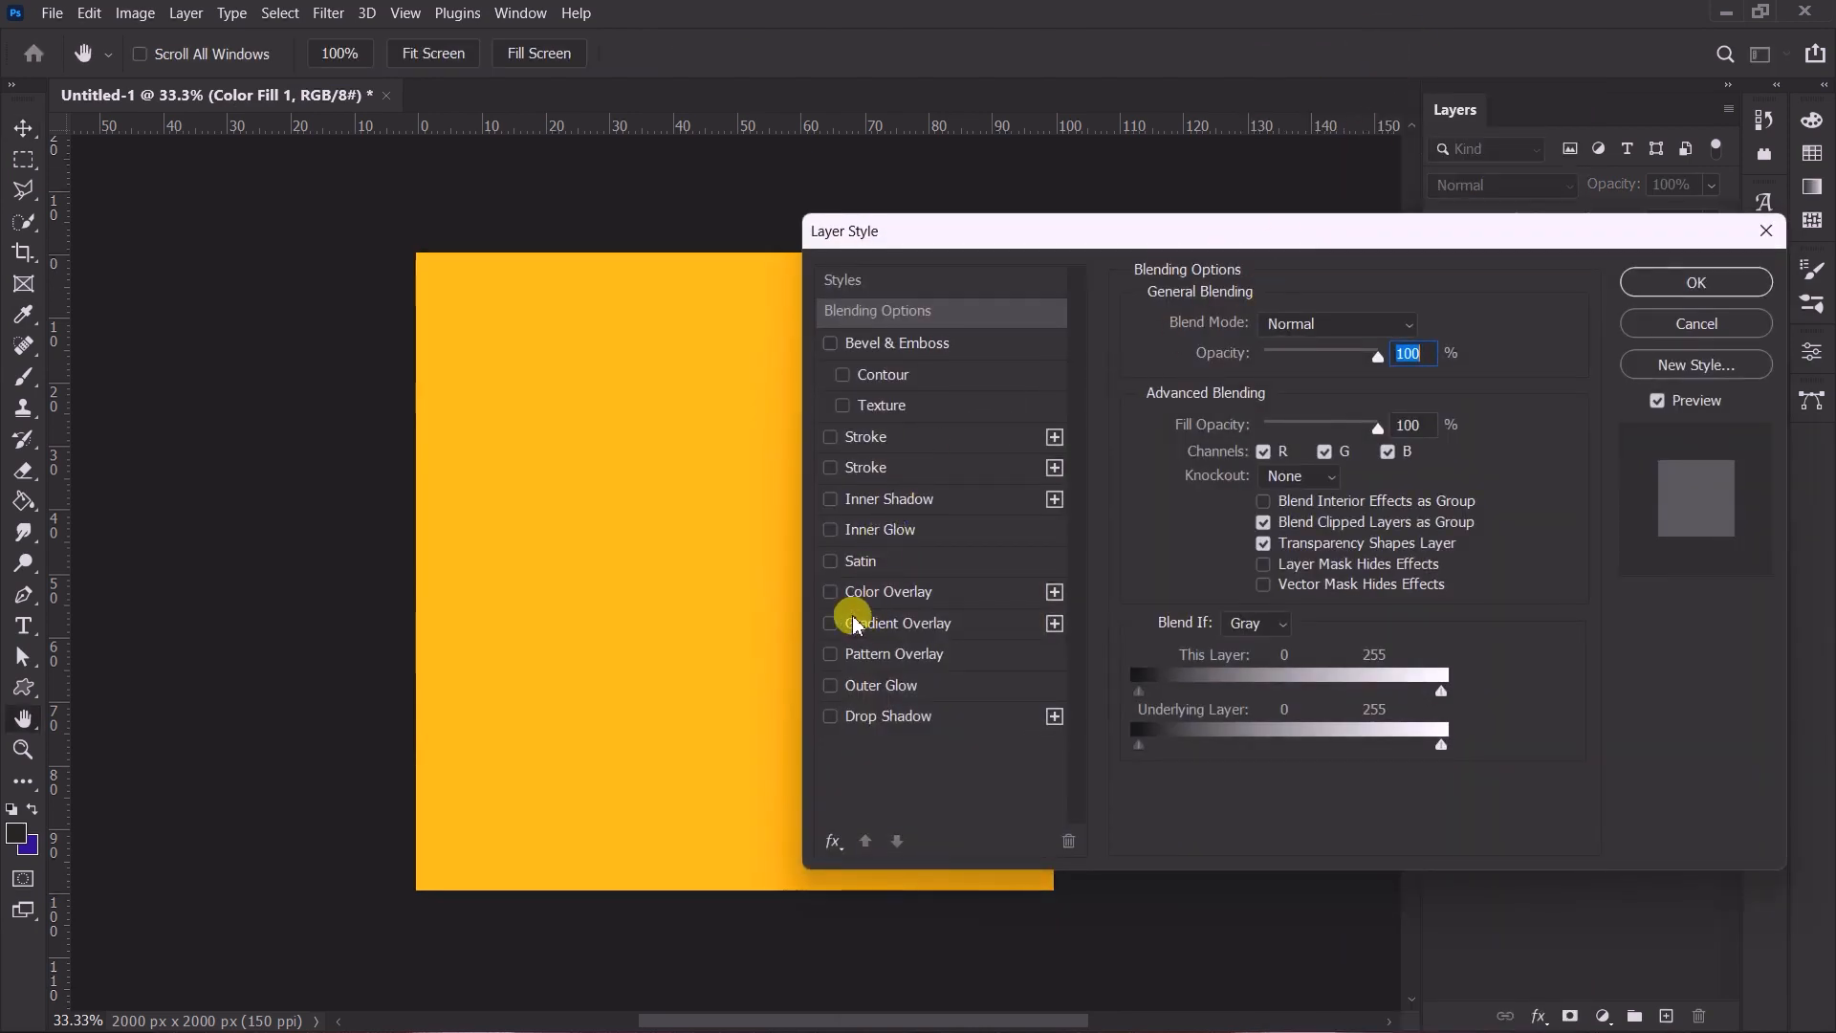
click(830, 624)
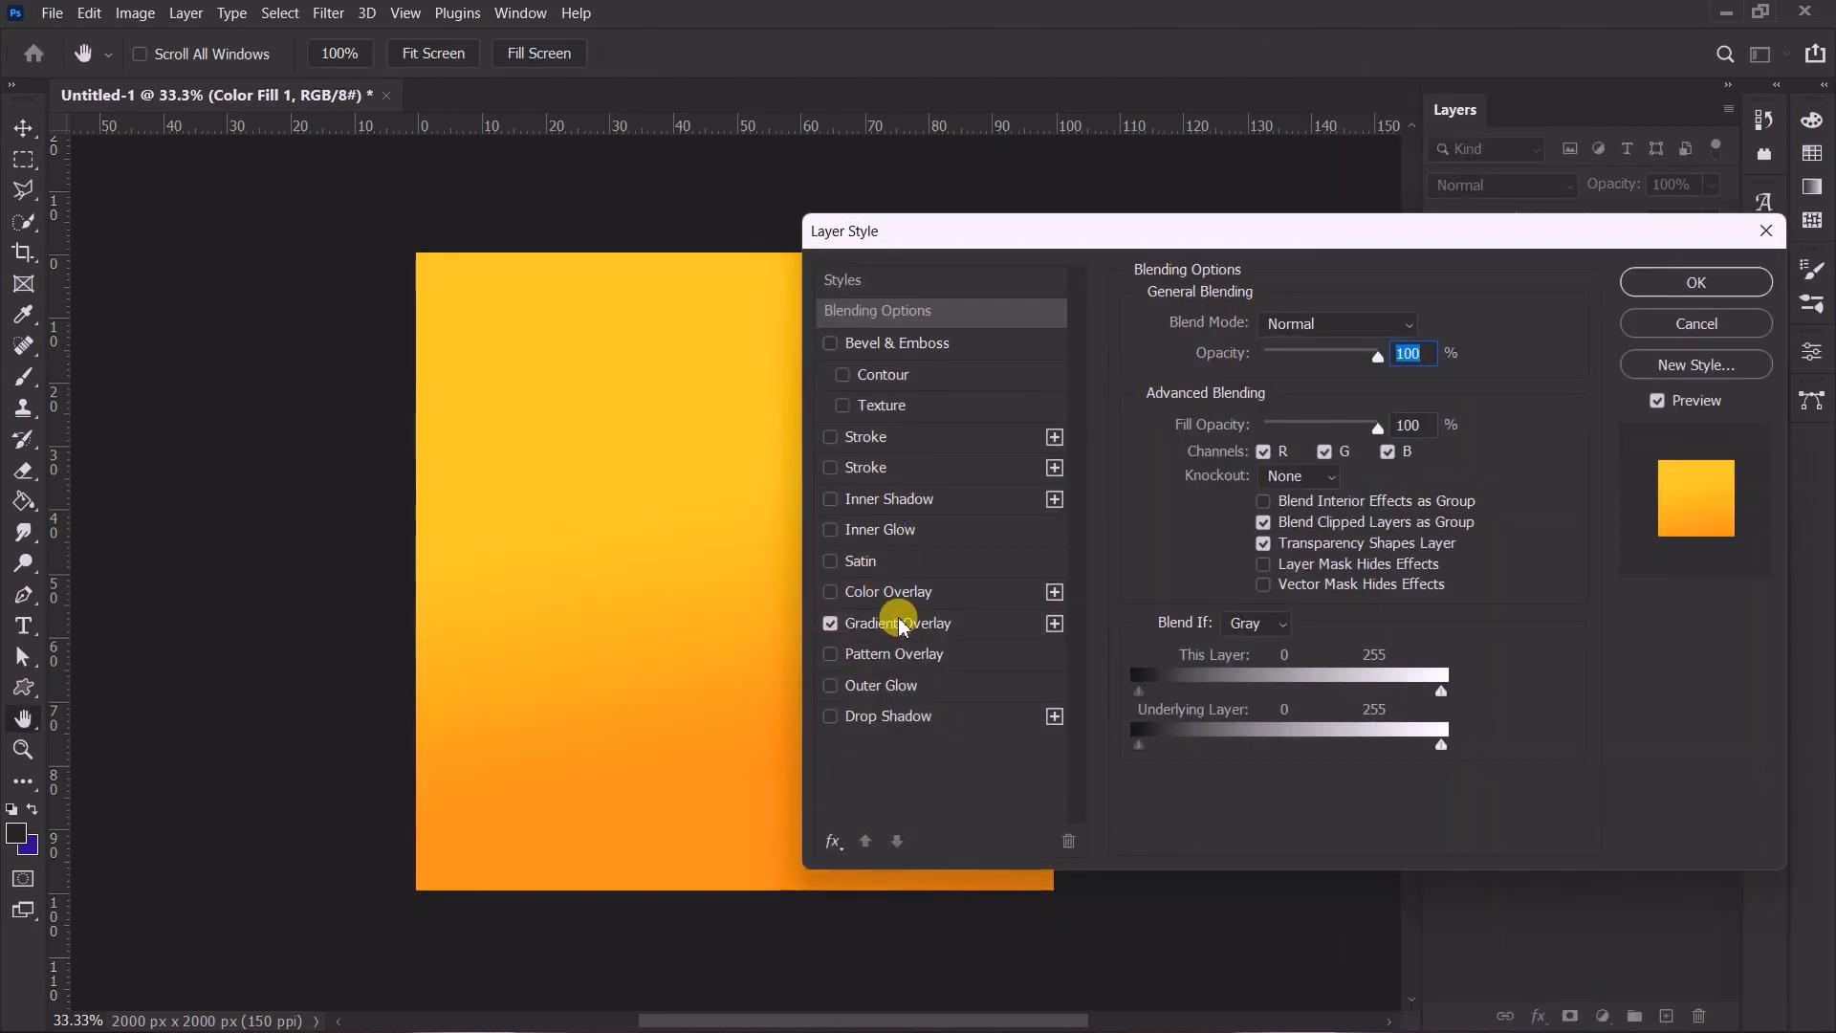
click(871, 622)
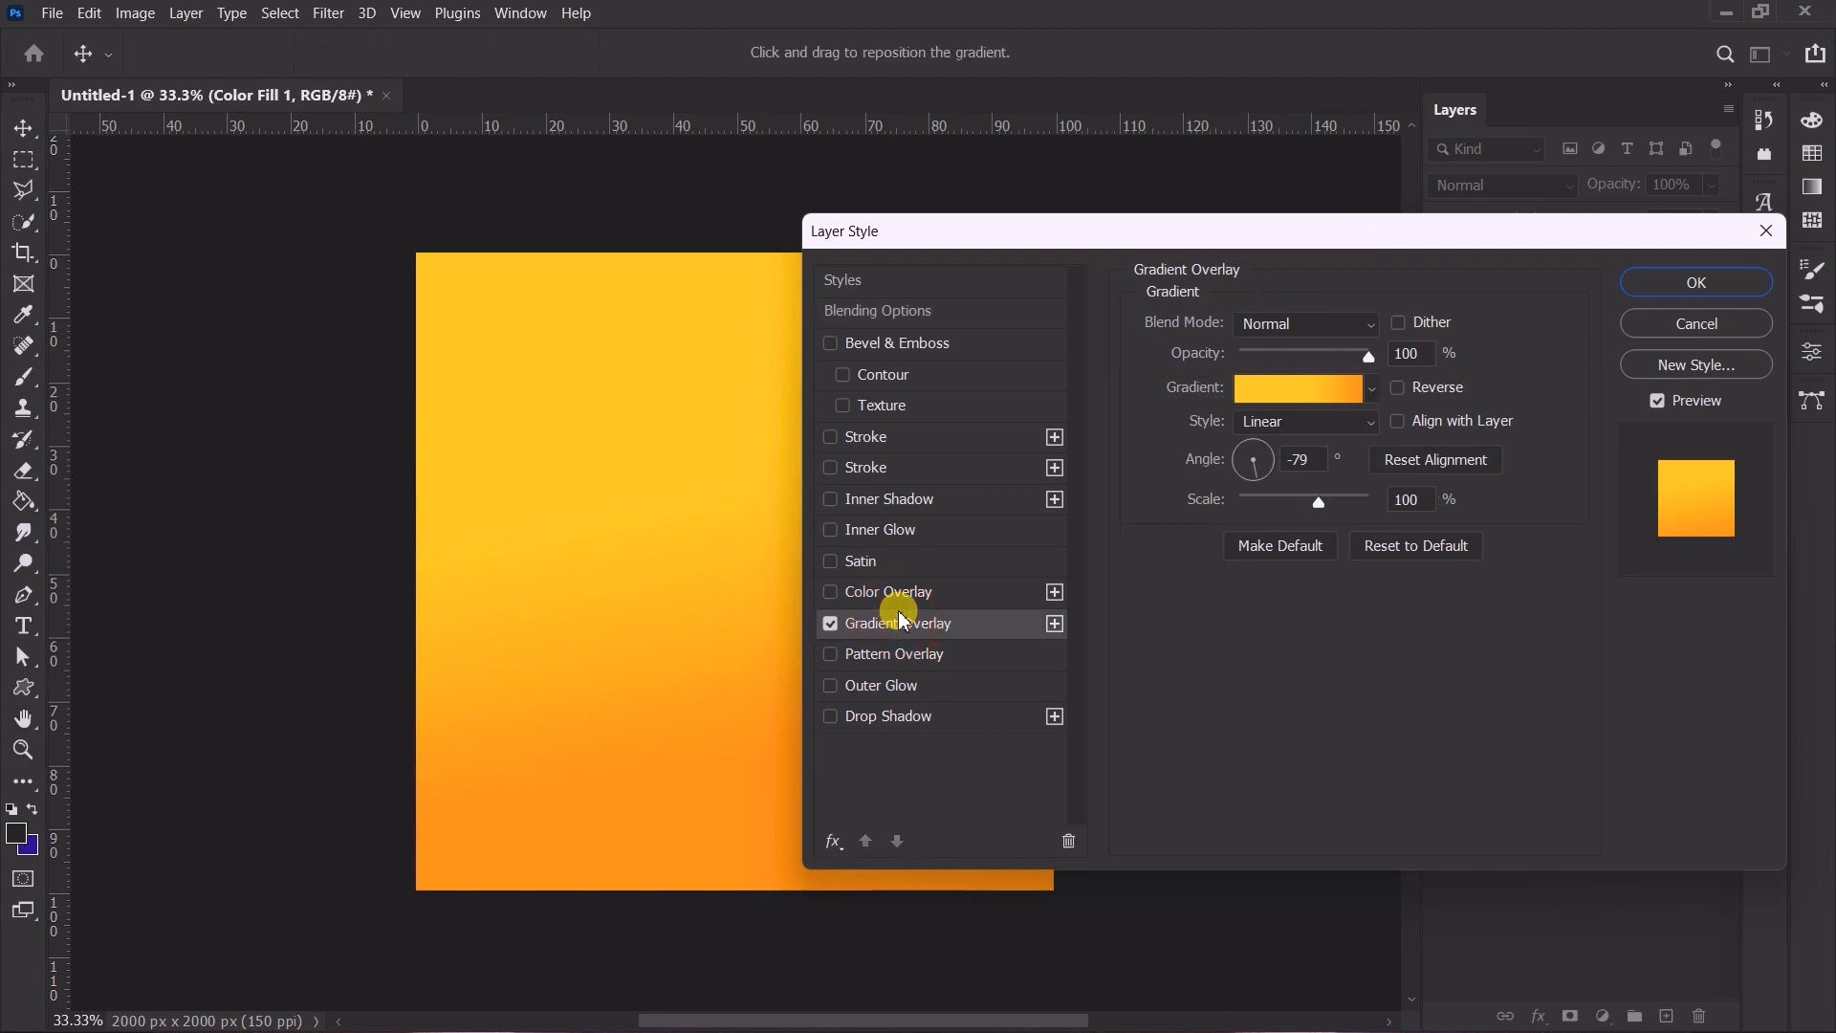
click(1274, 400)
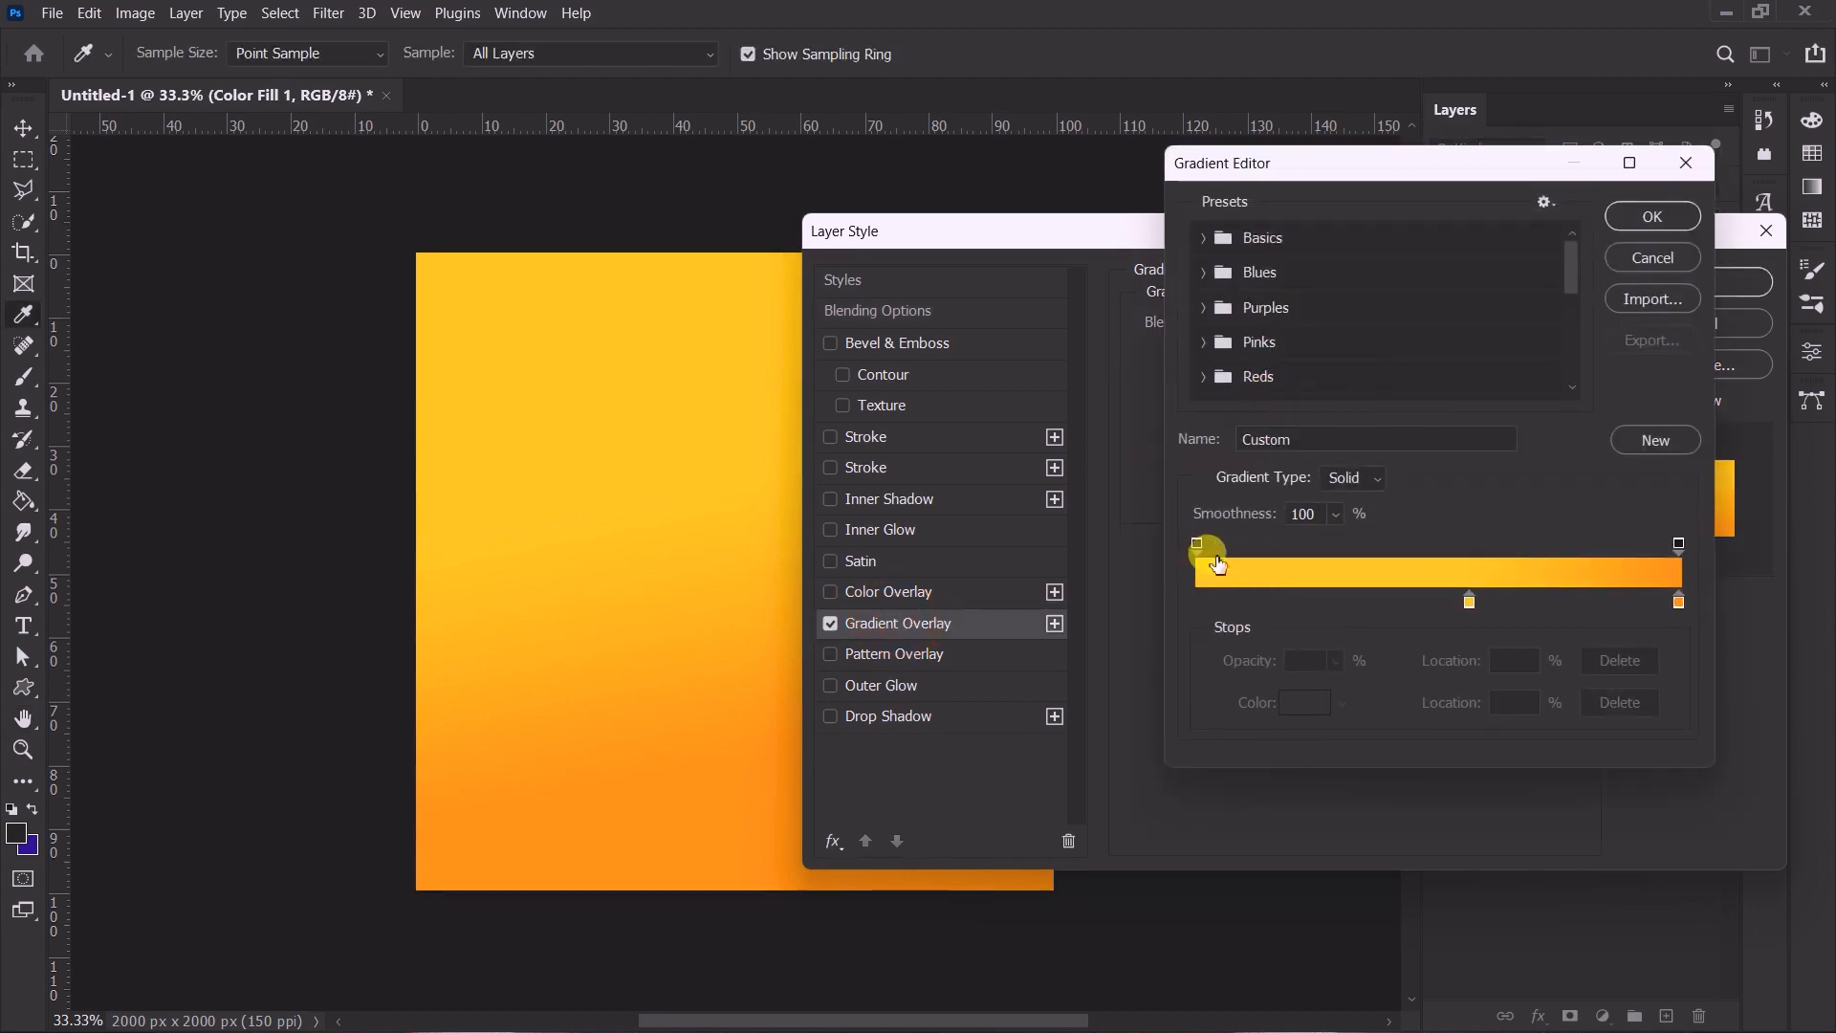
click(1469, 600)
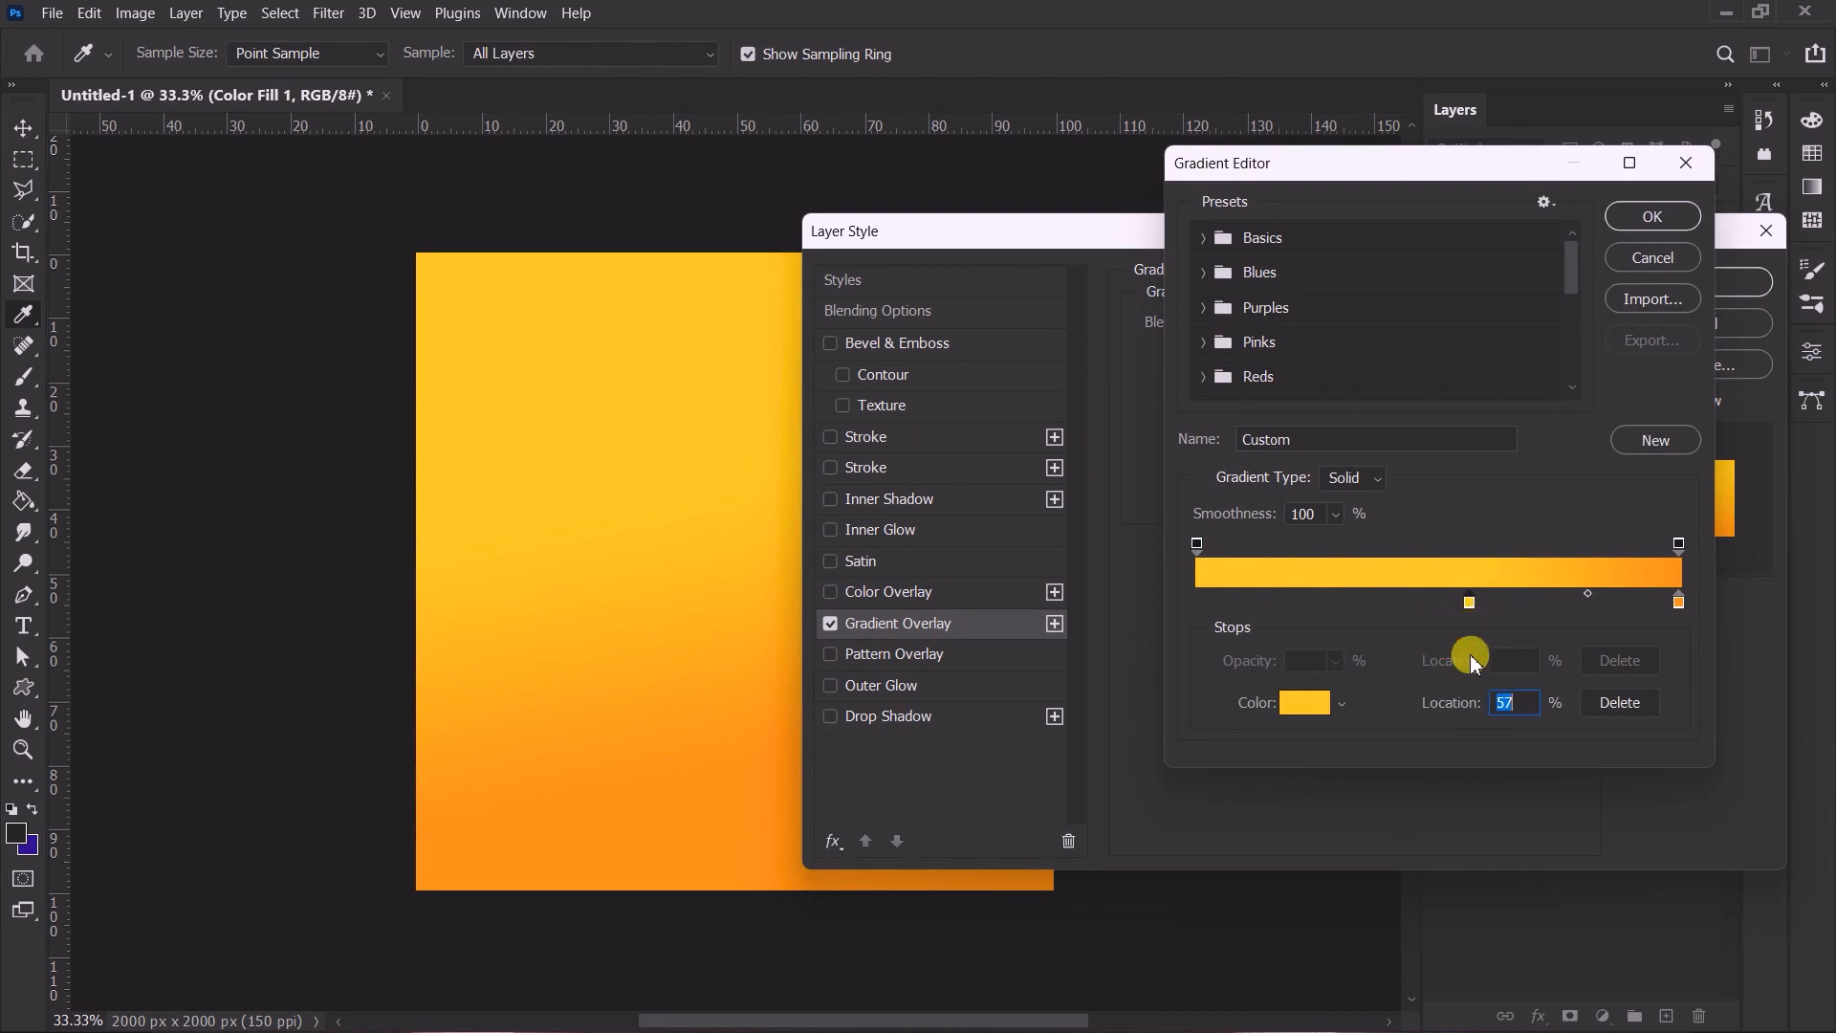
click(1678, 601)
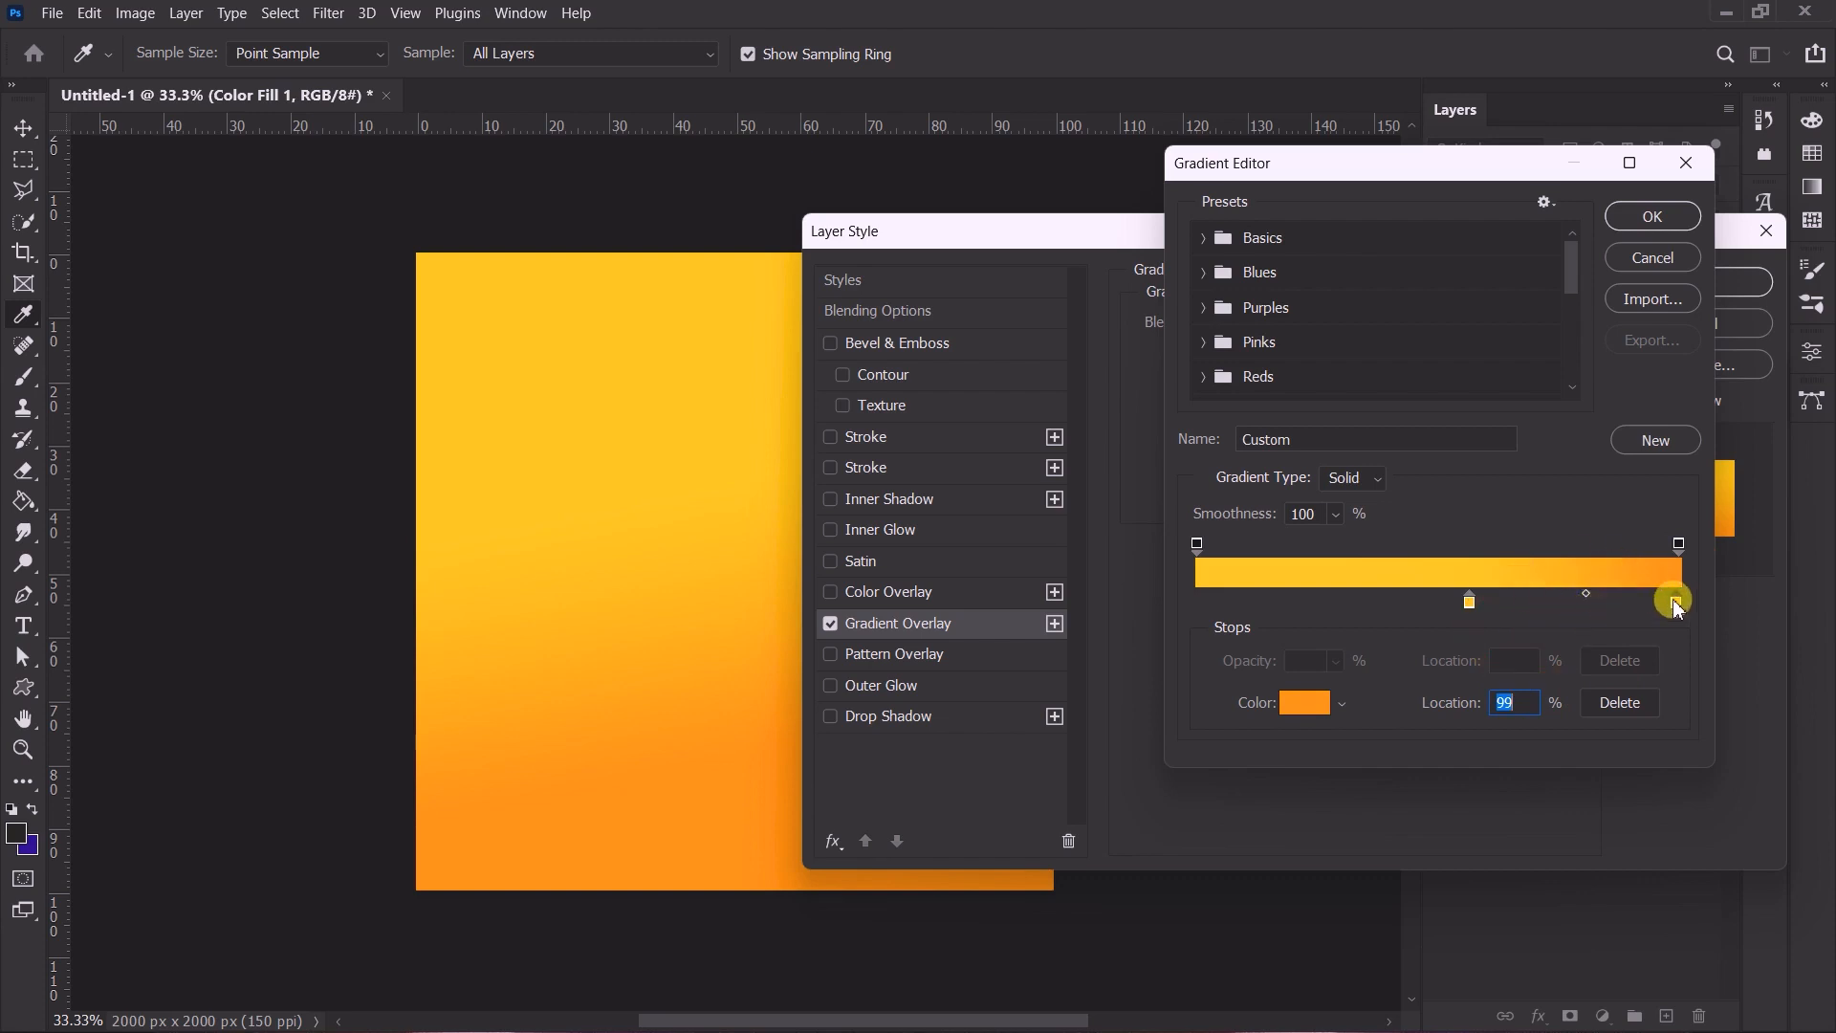
drag(1676, 602, 1631, 574)
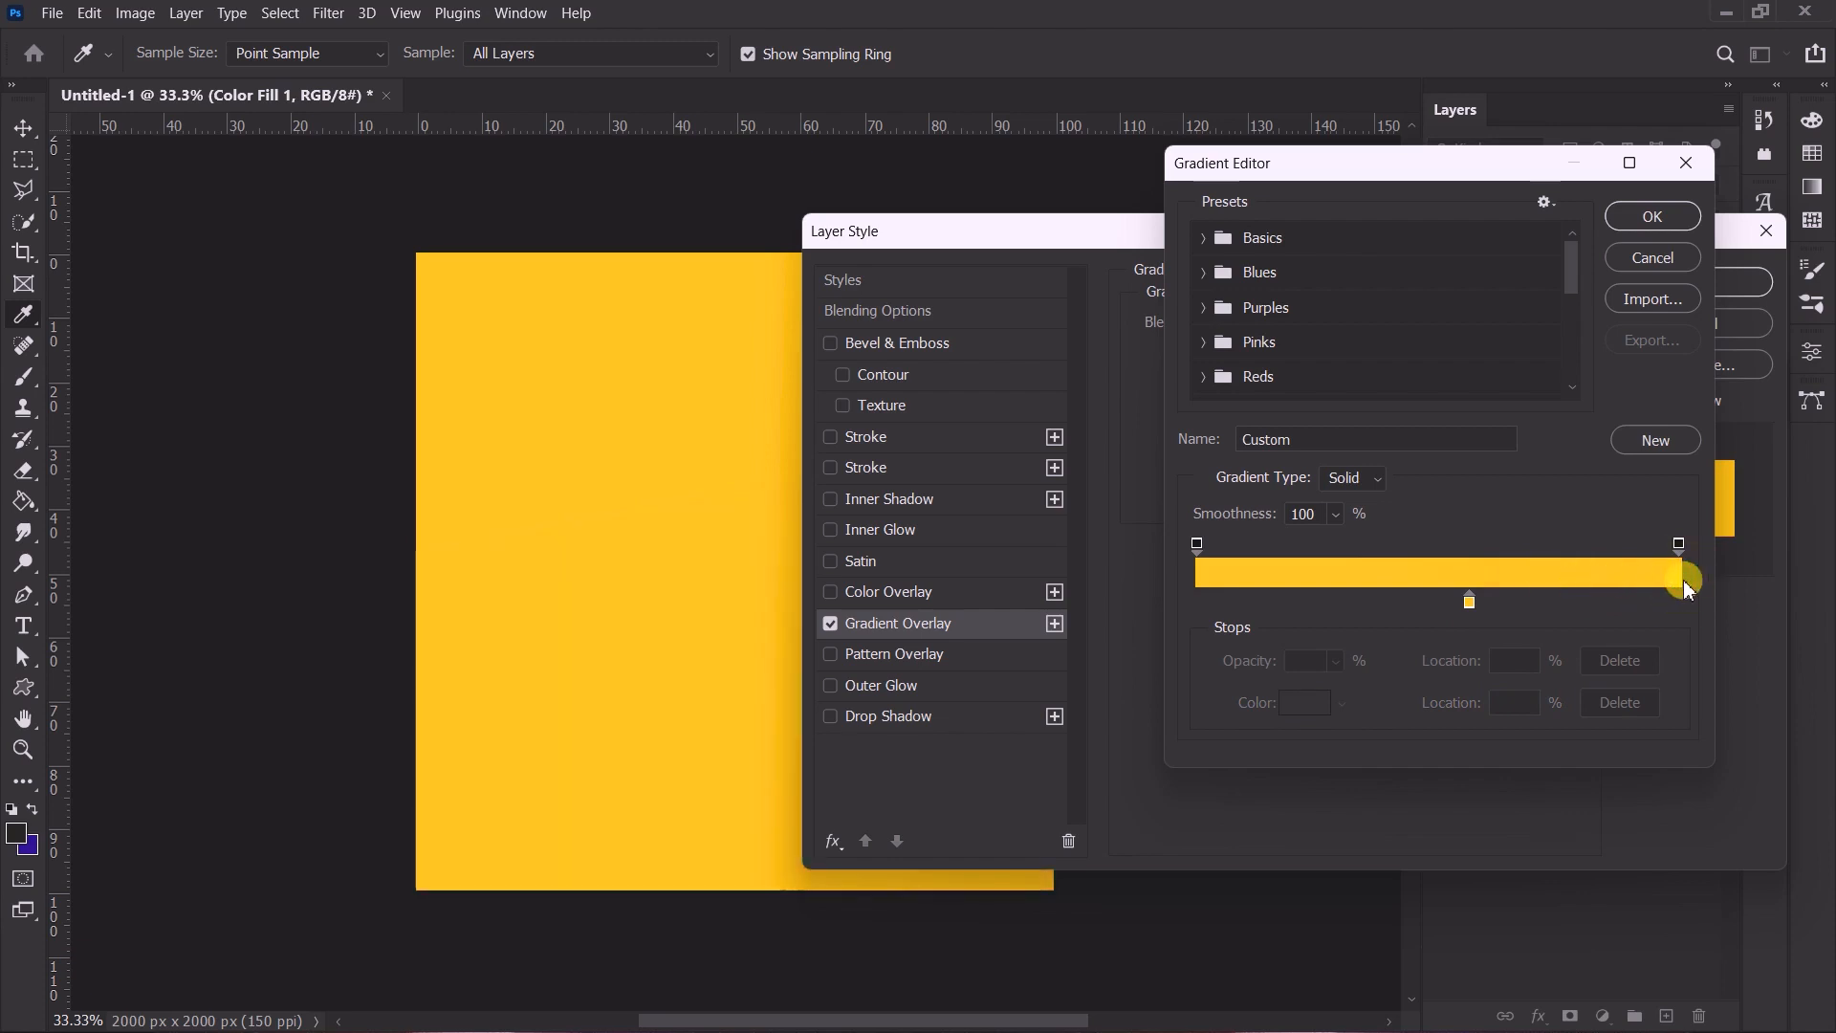
key(ctrl+z)
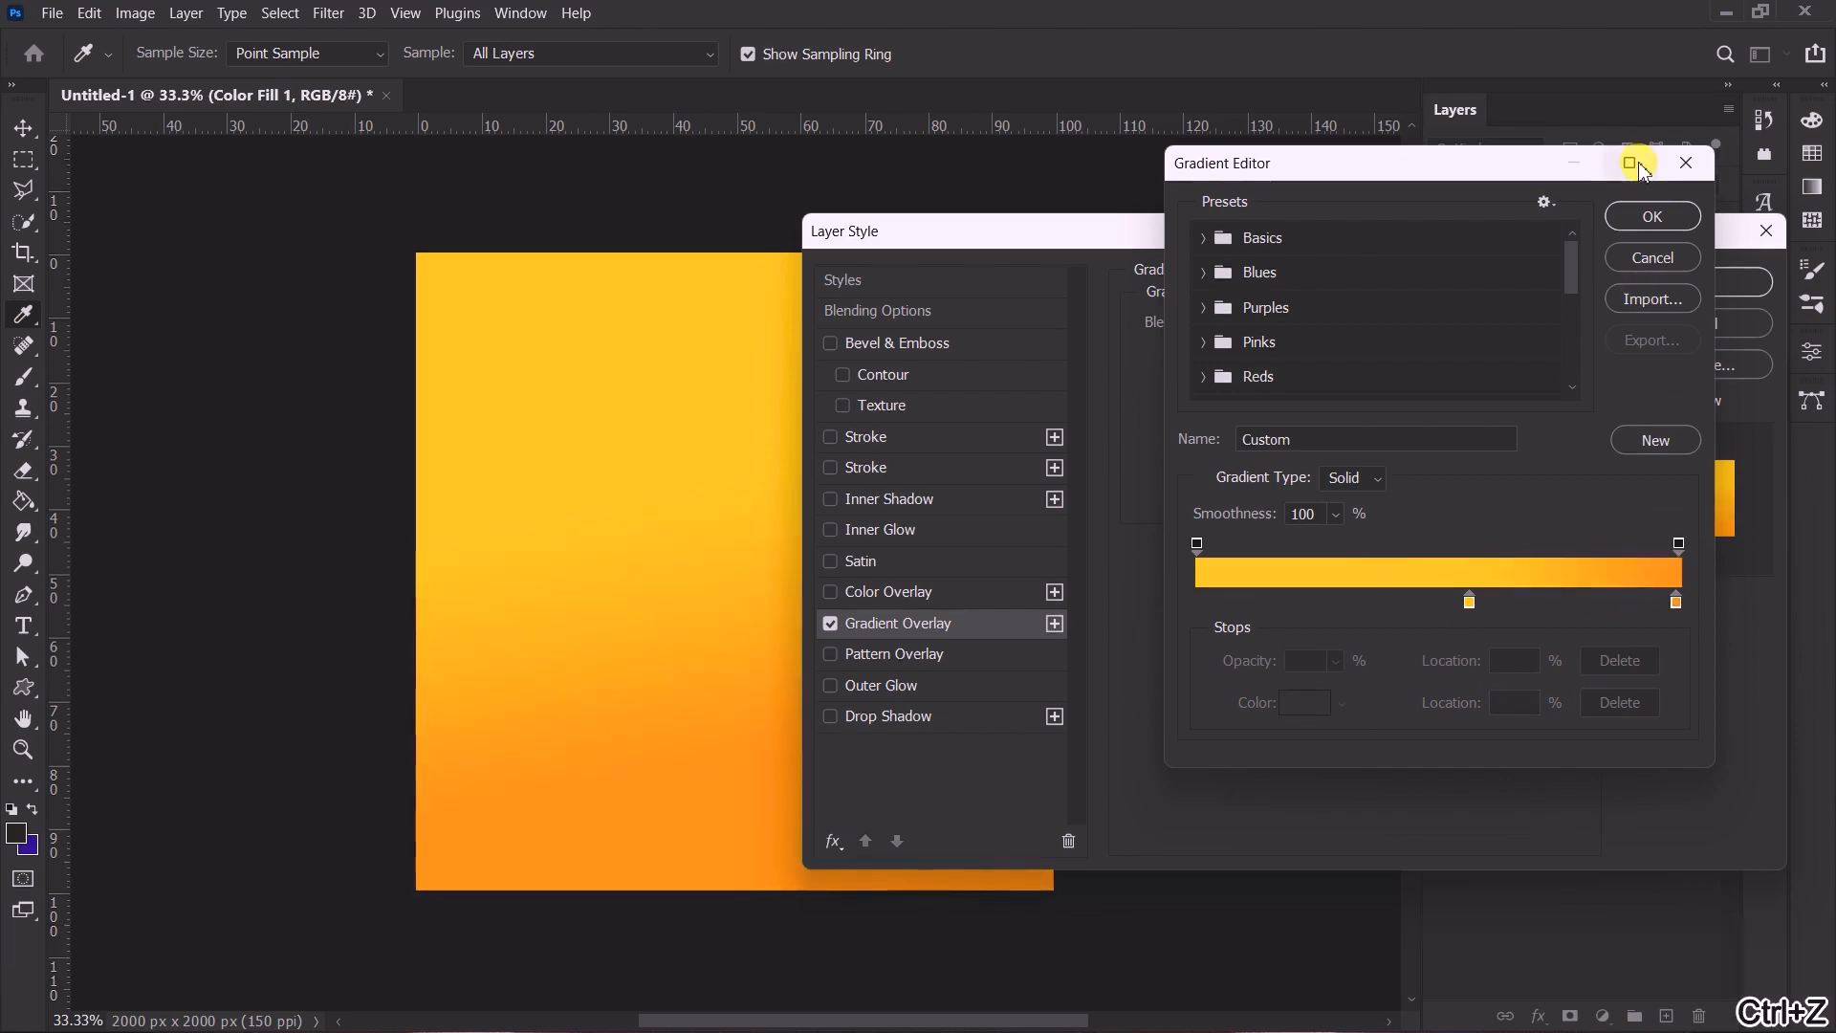
Accept the yellow-to-orange gradient and apply the Gradient Overlay to the color fill layer.
click(1641, 219)
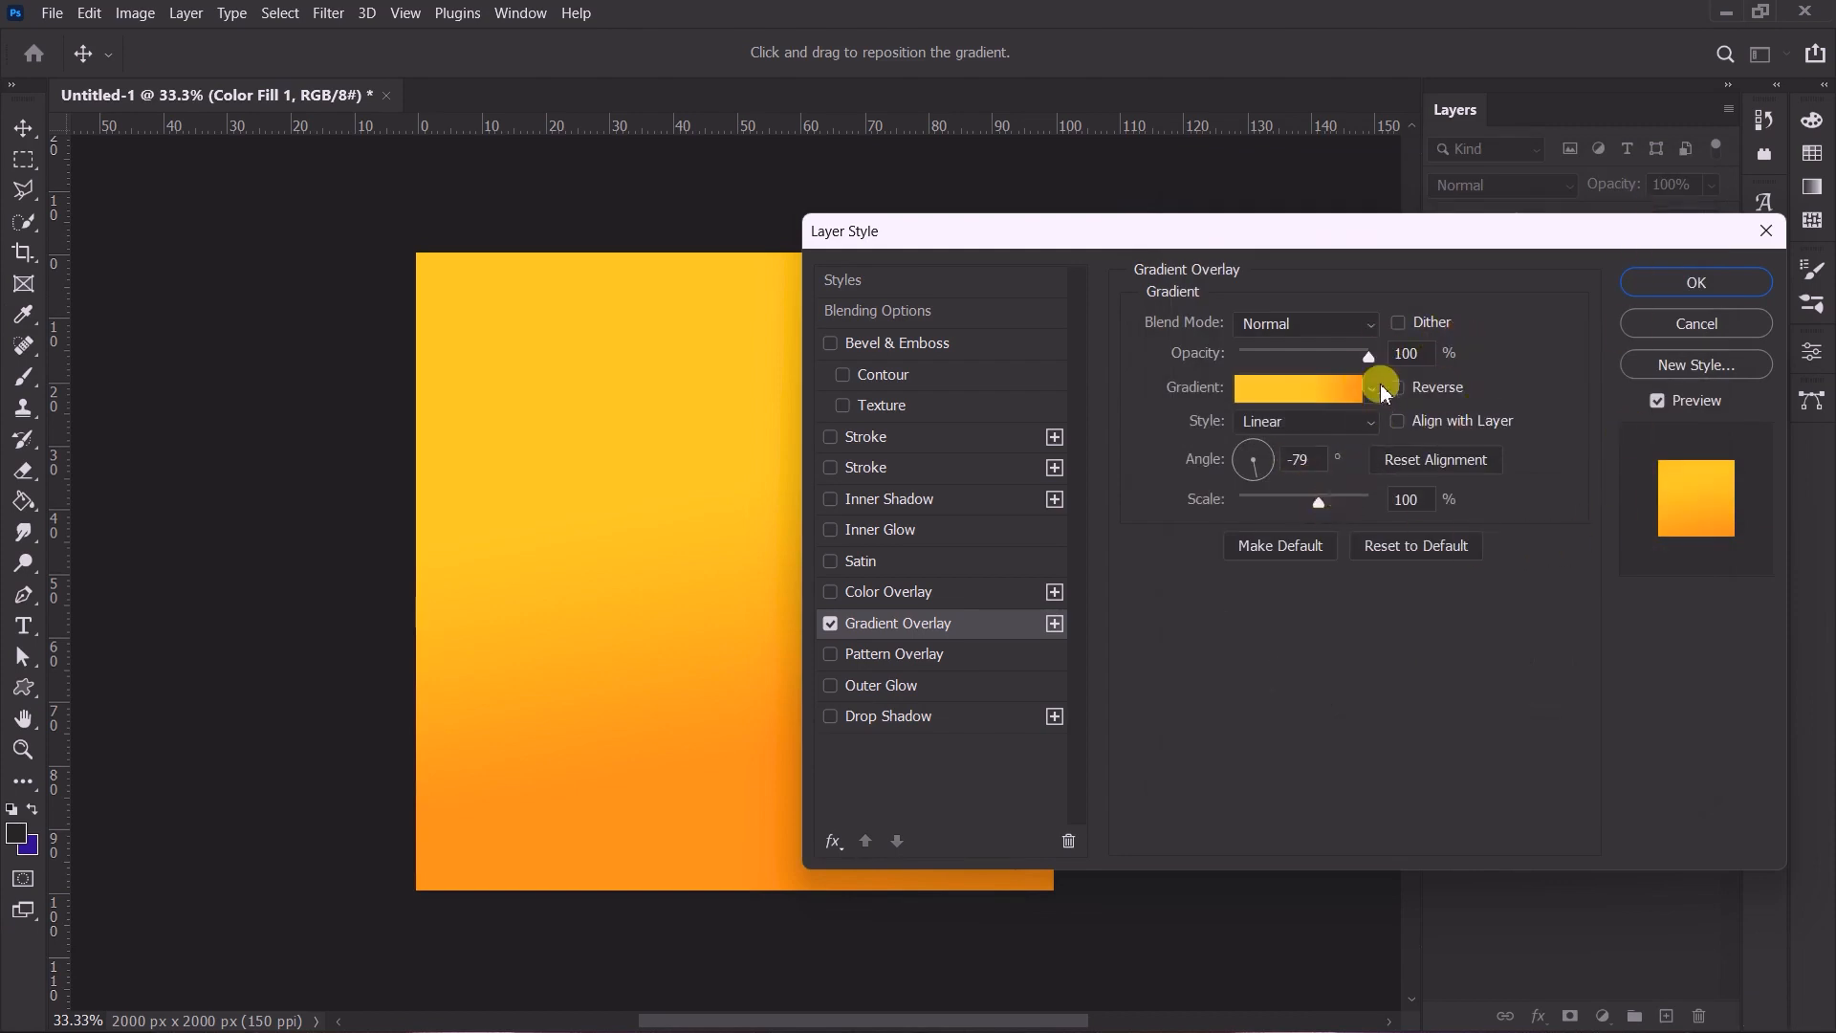
click(1683, 282)
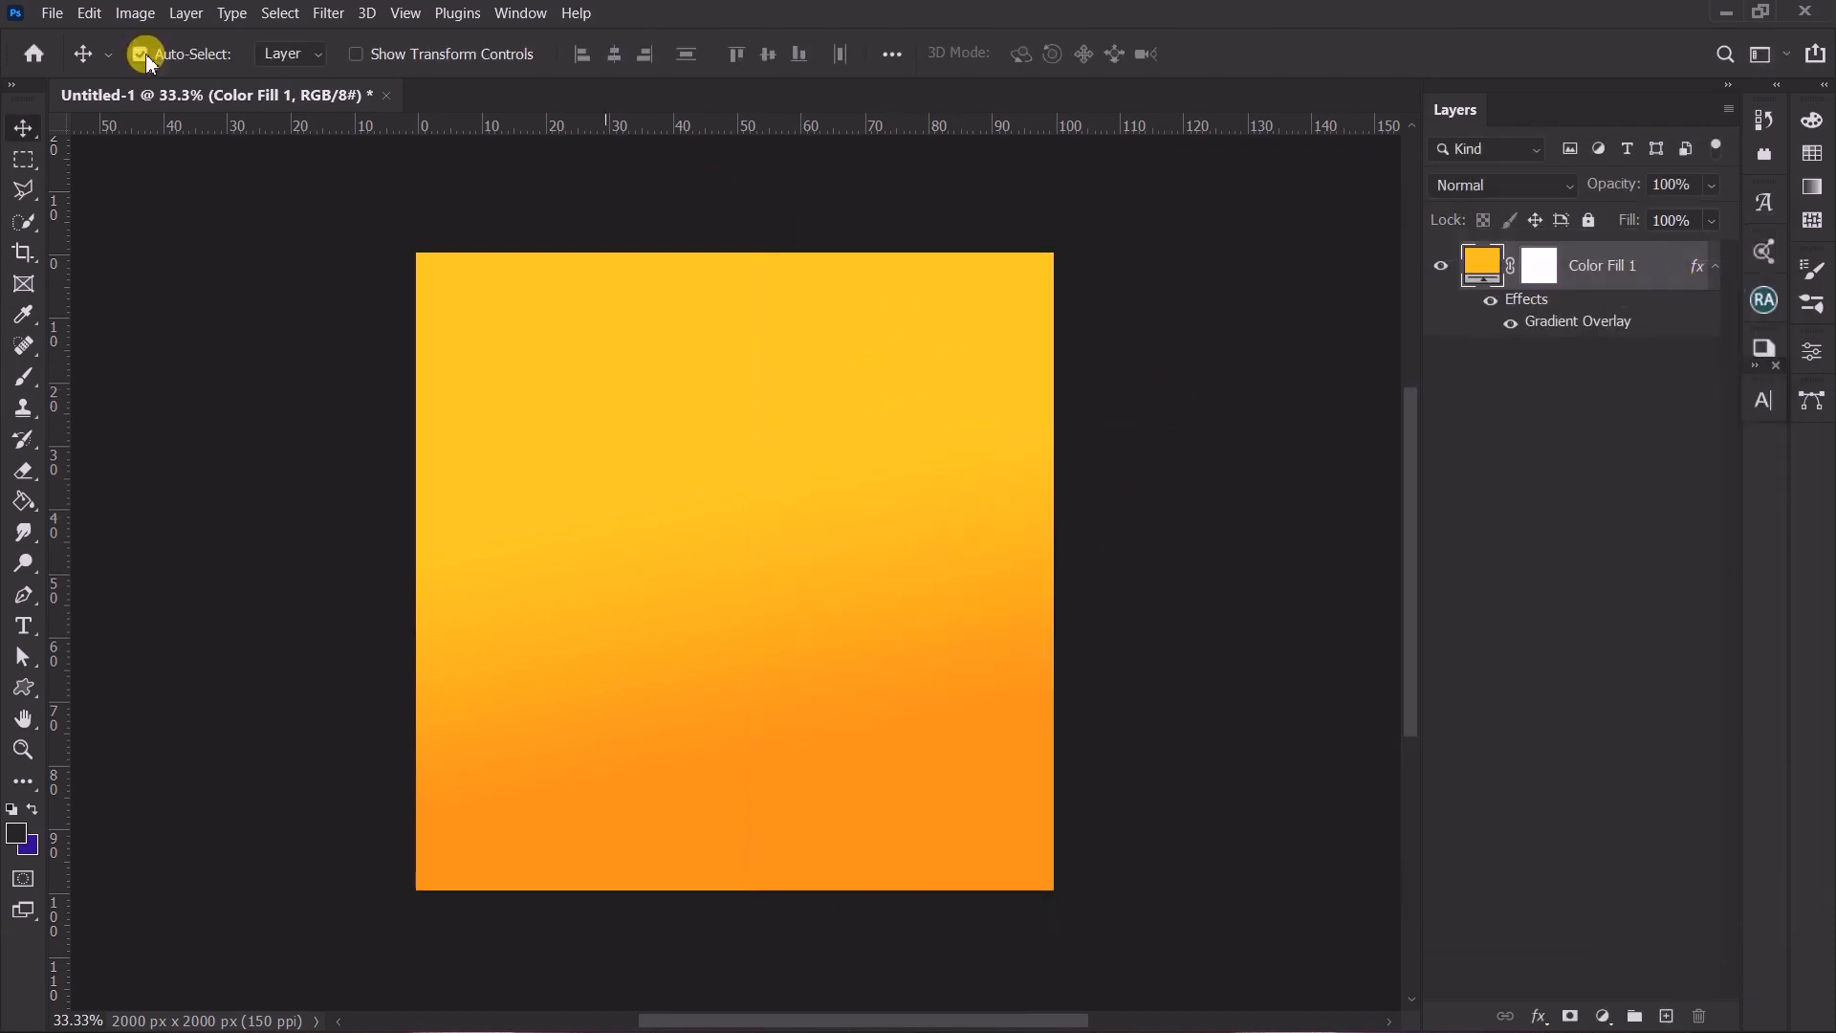
Place the portrait photo of the woman in the white shirt as an embedded image, centred at its default size.
click(54, 12)
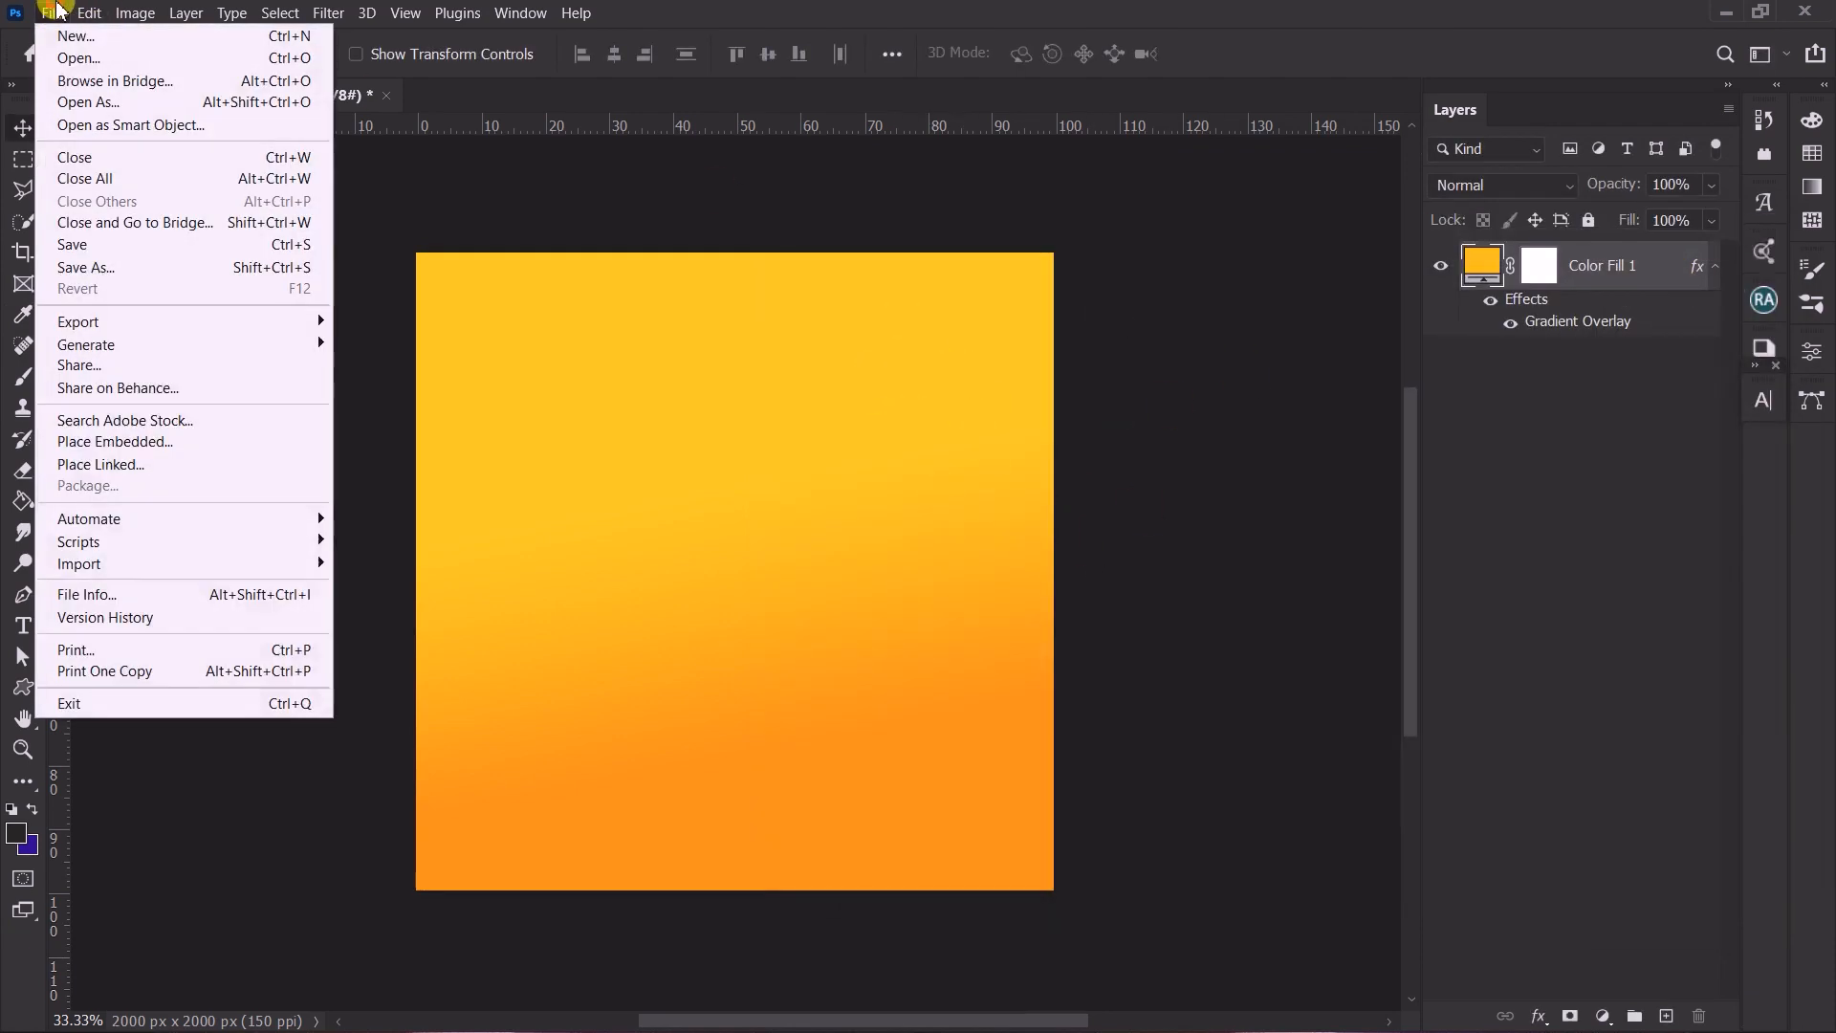
click(134, 446)
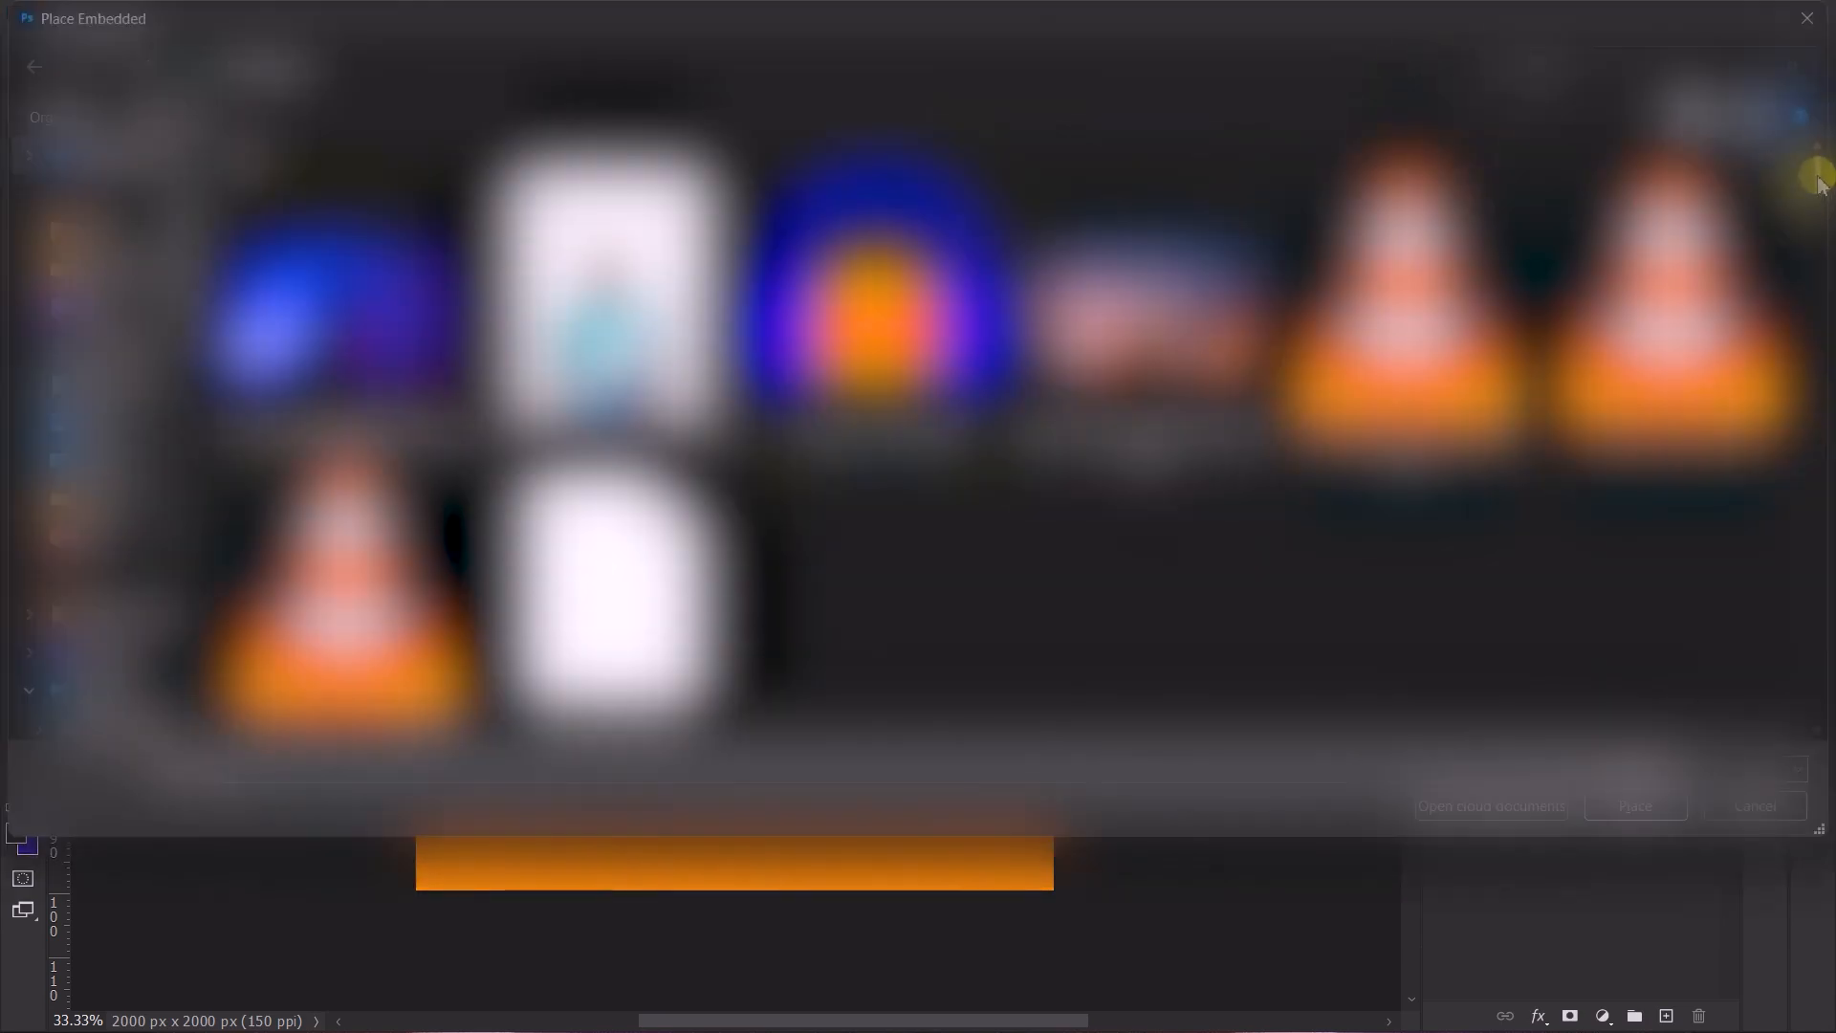
drag(1819, 175, 1818, 335)
scroll(1515, 350, down, 15)
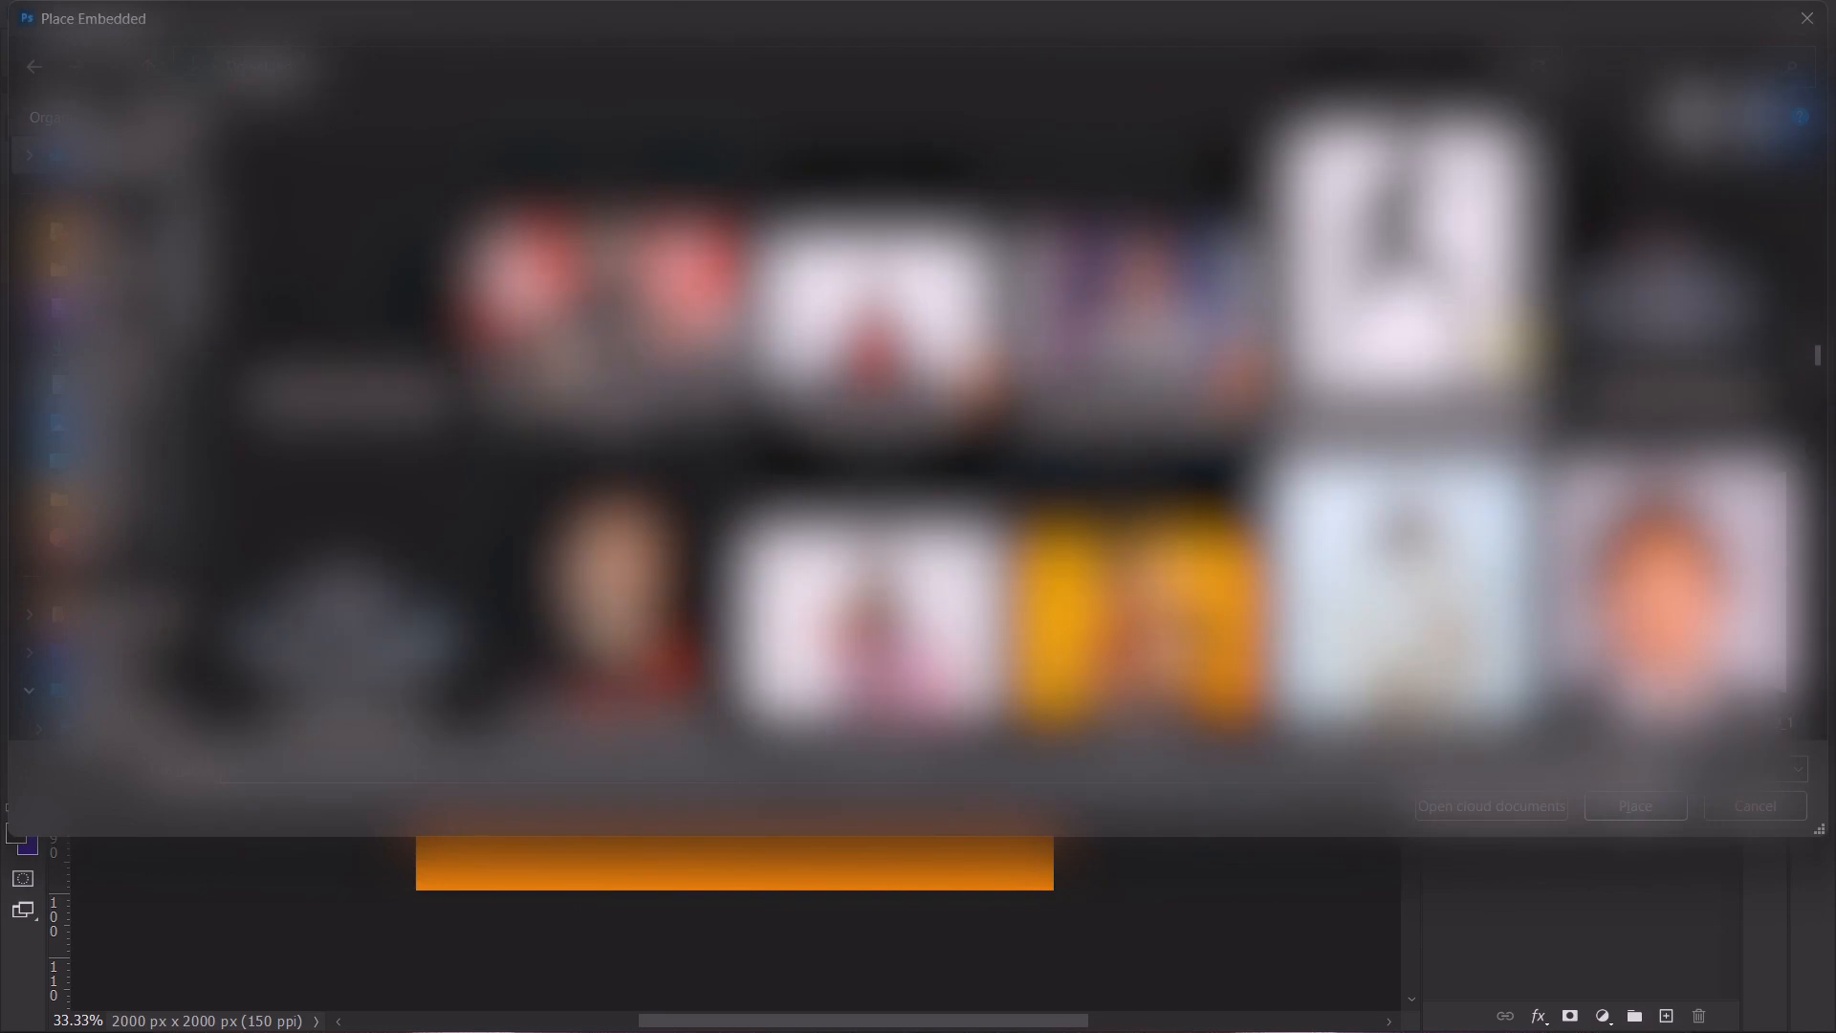
scroll(1013, 430, up, 20)
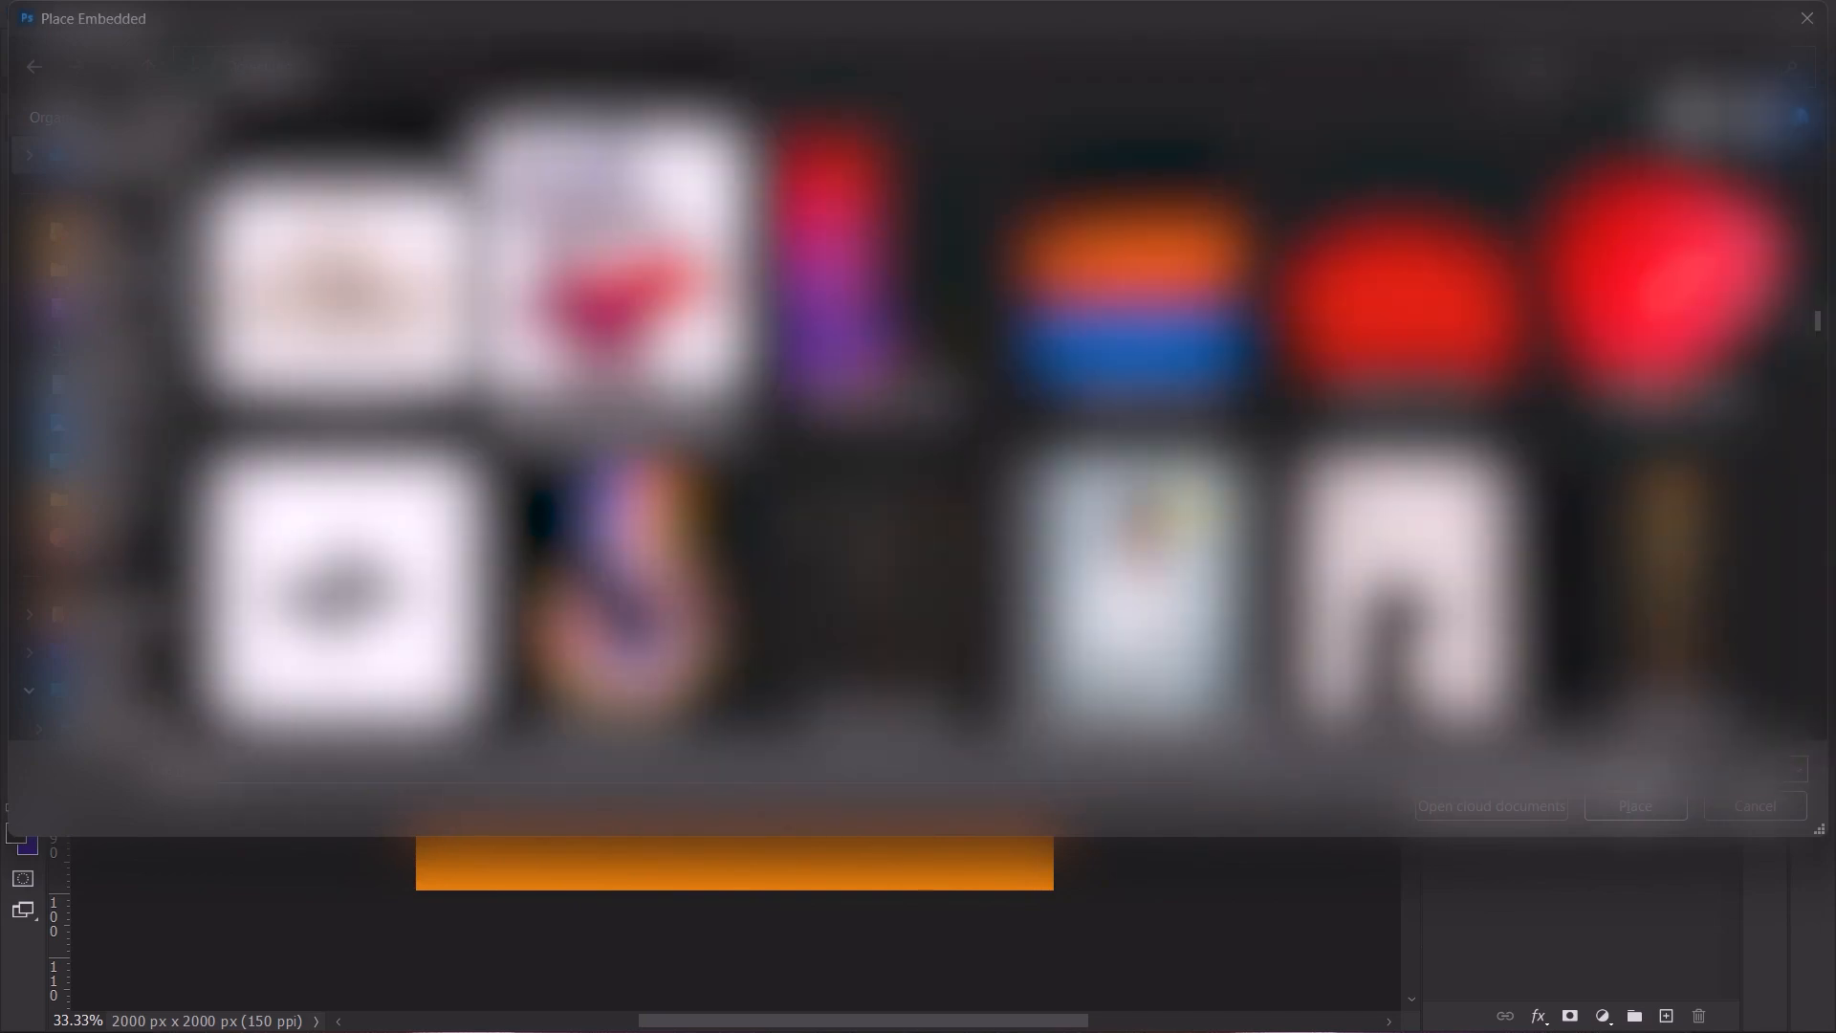
double_click(1147, 521)
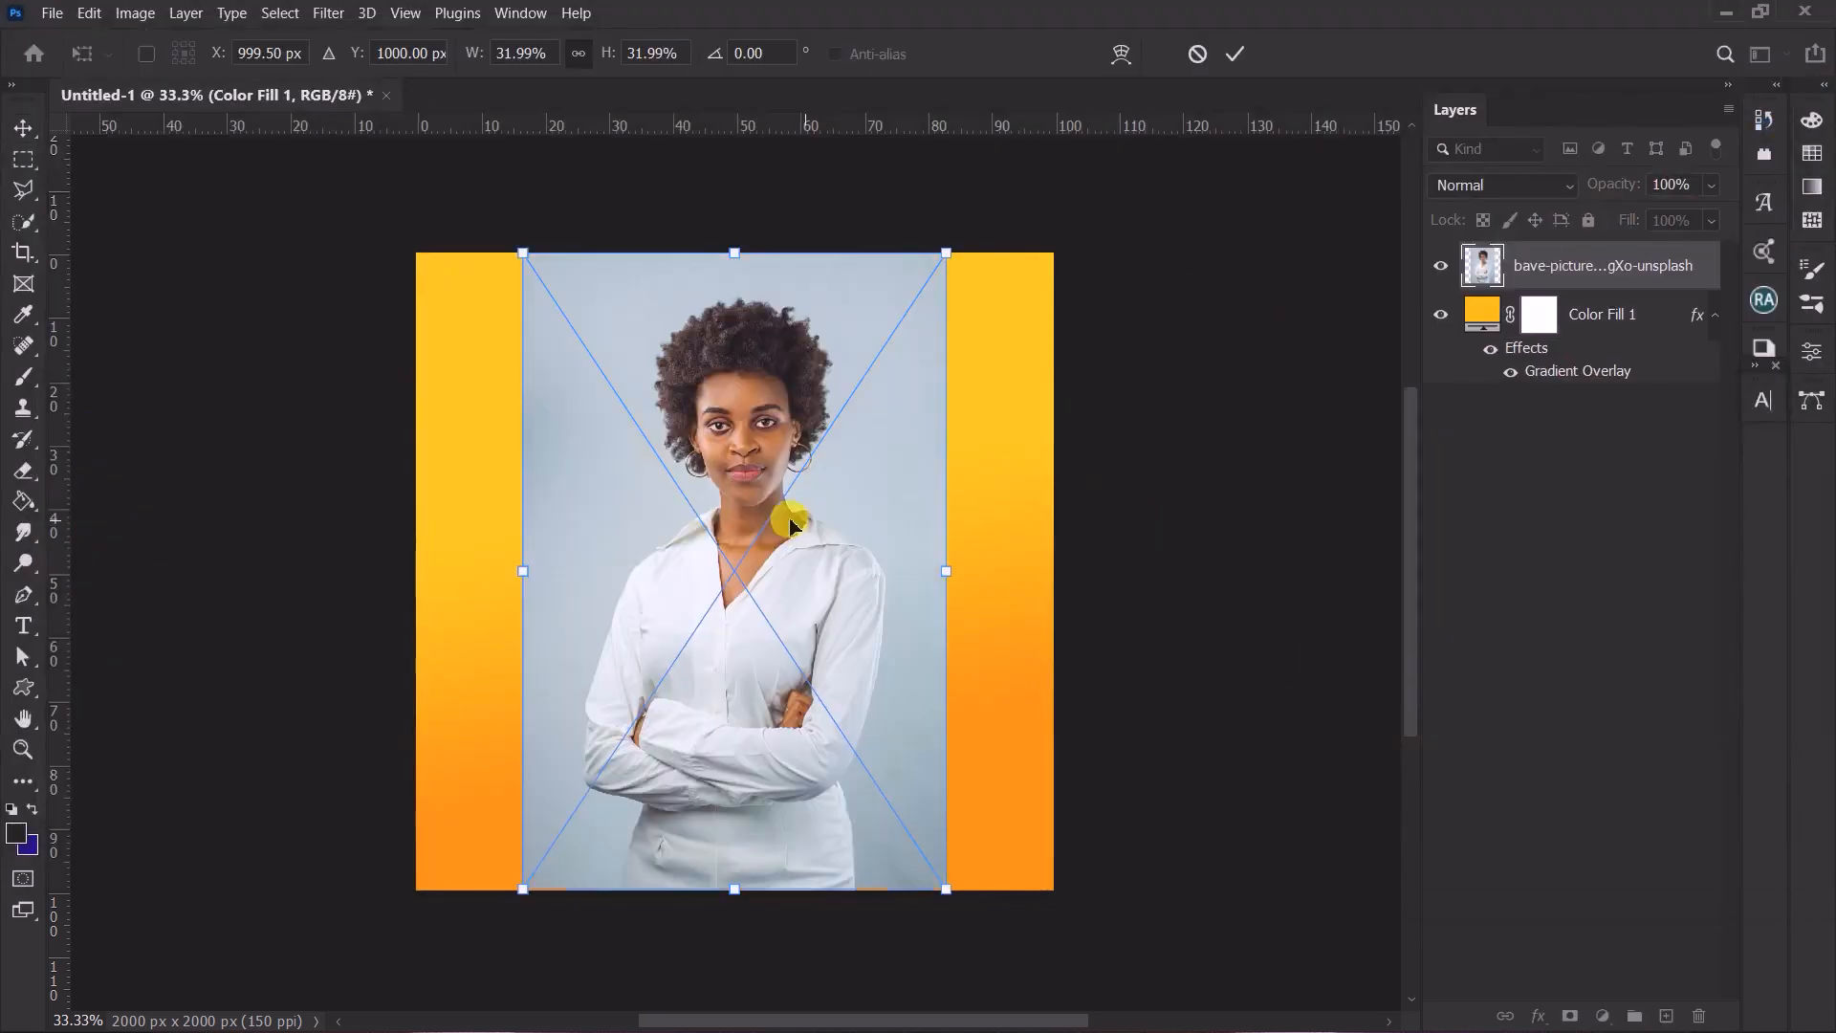
key(Return)
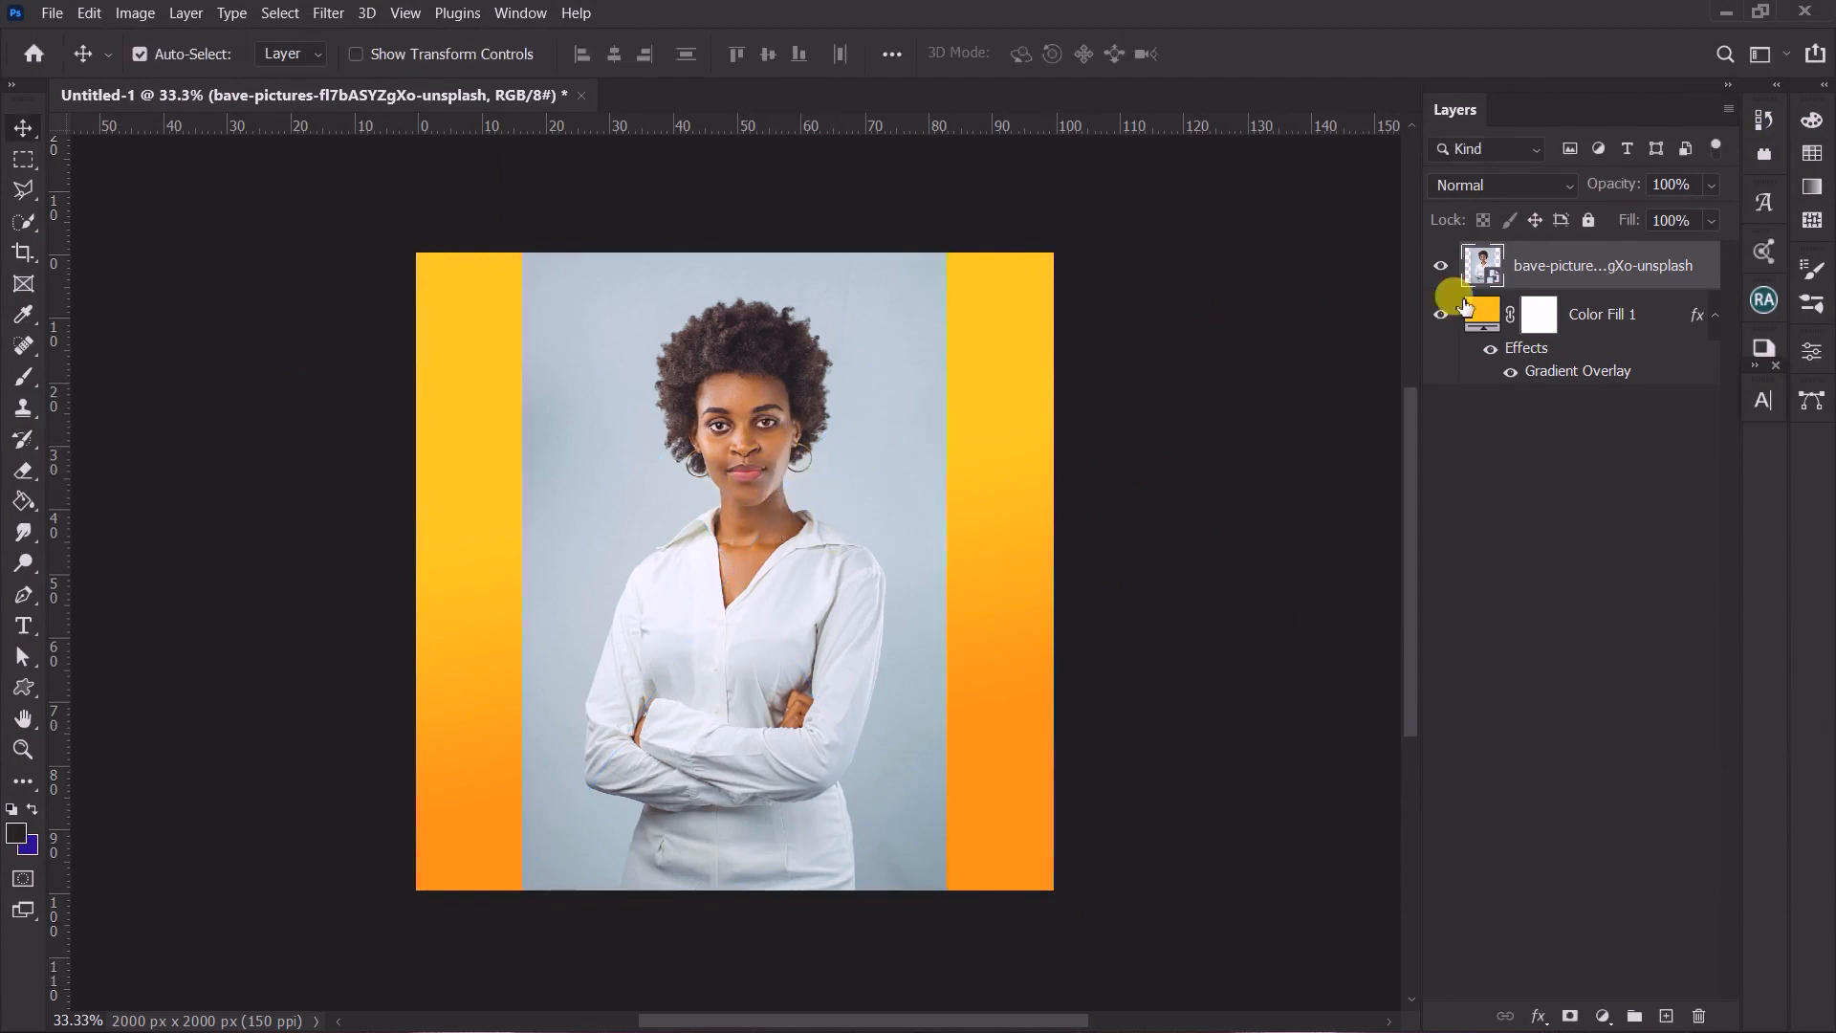
Remove the background from the portrait layer with the Remove background quick action.
click(579, 12)
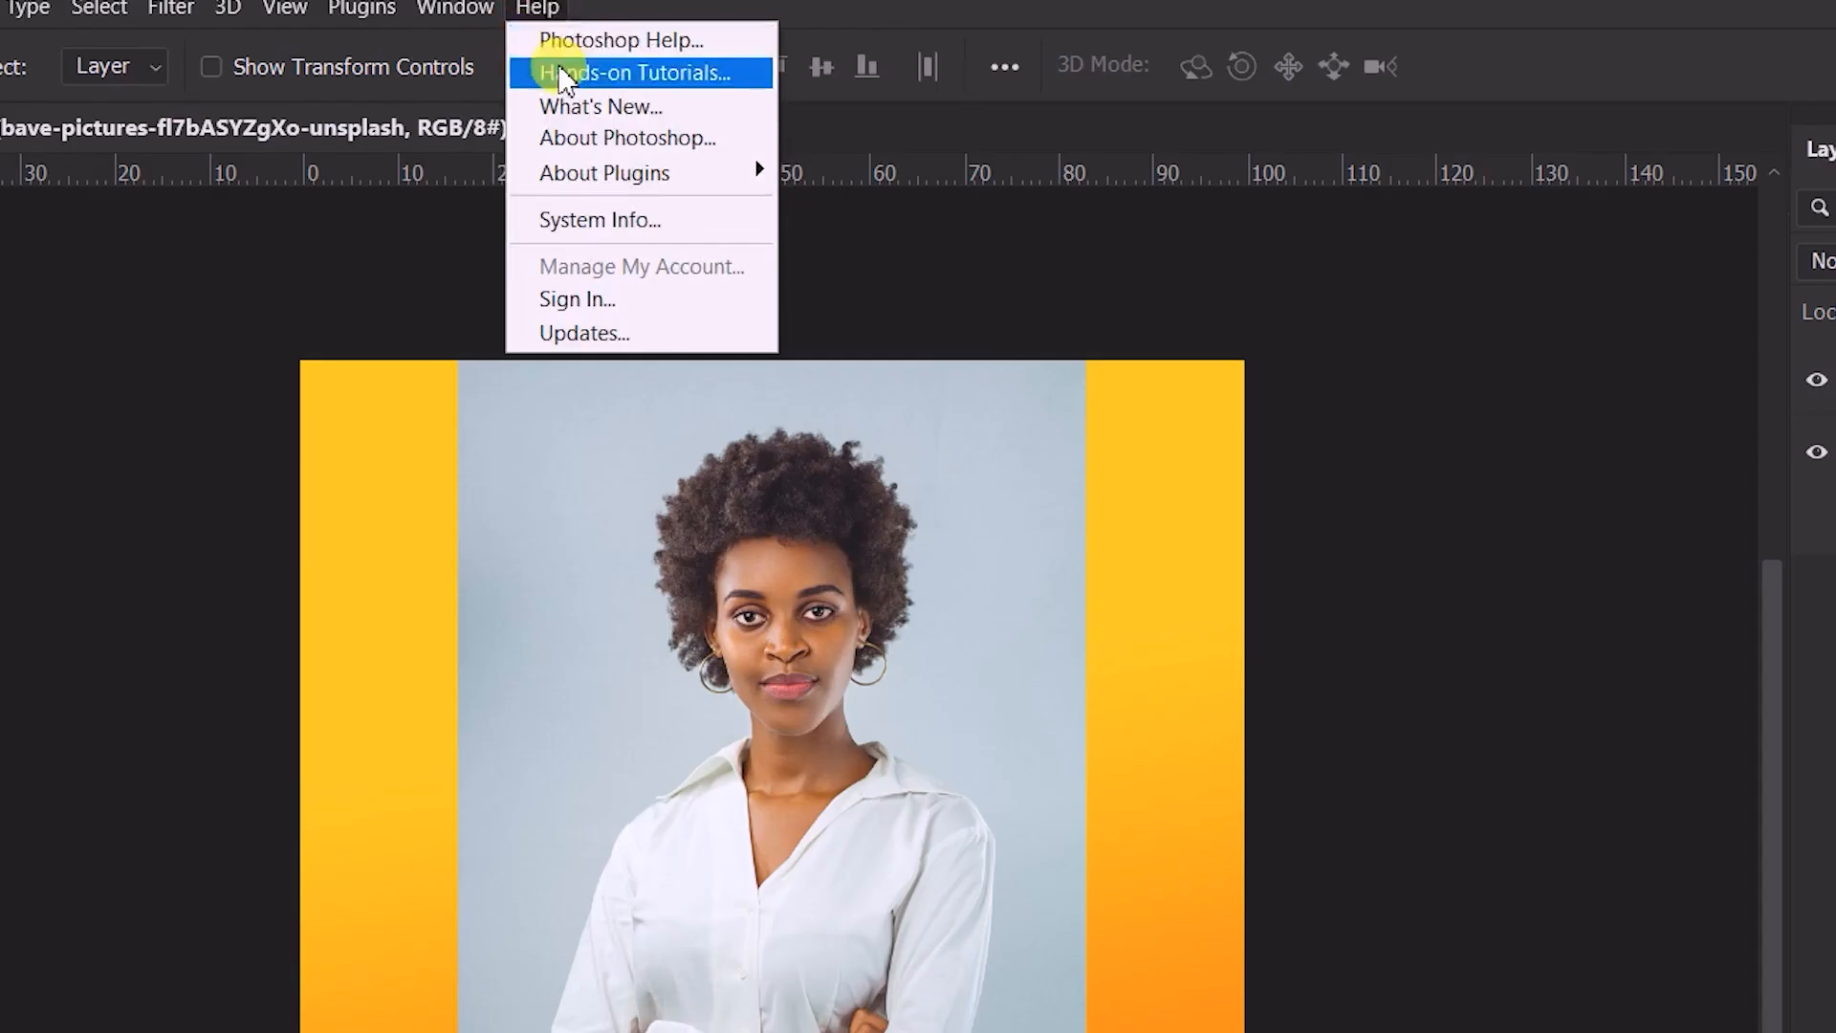
click(591, 38)
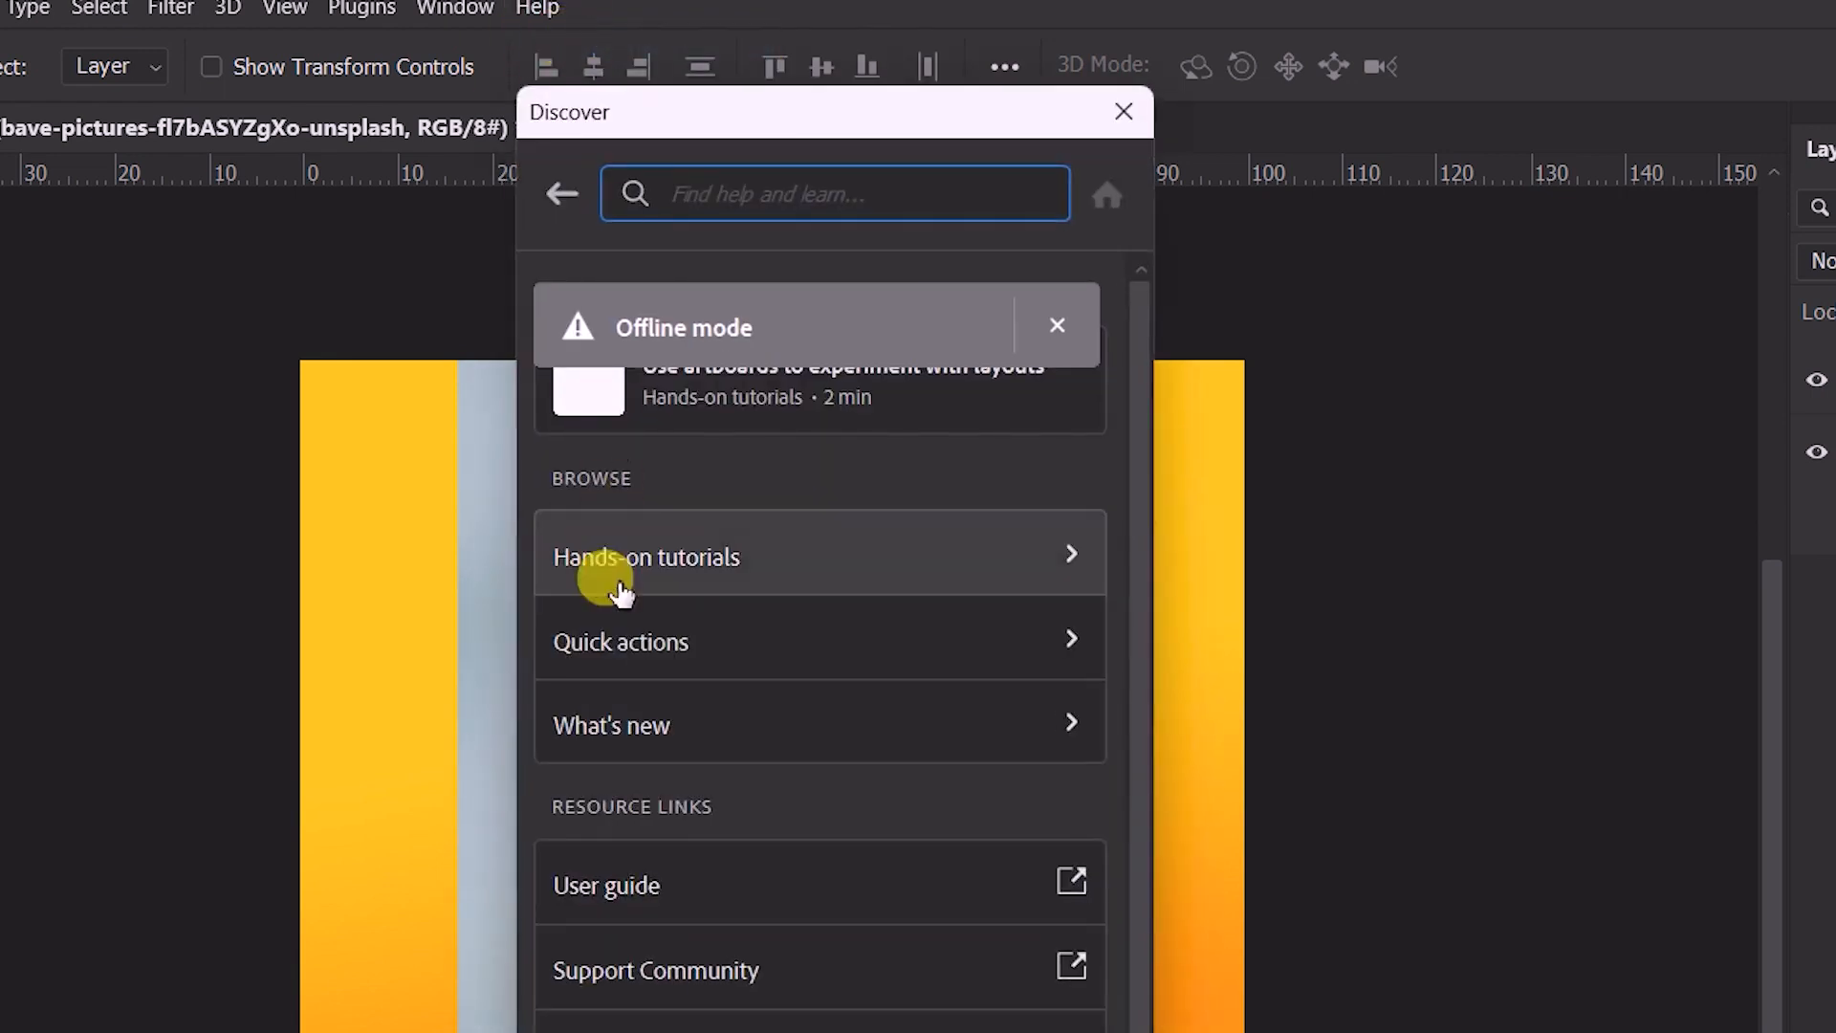
click(614, 637)
click(635, 486)
click(839, 885)
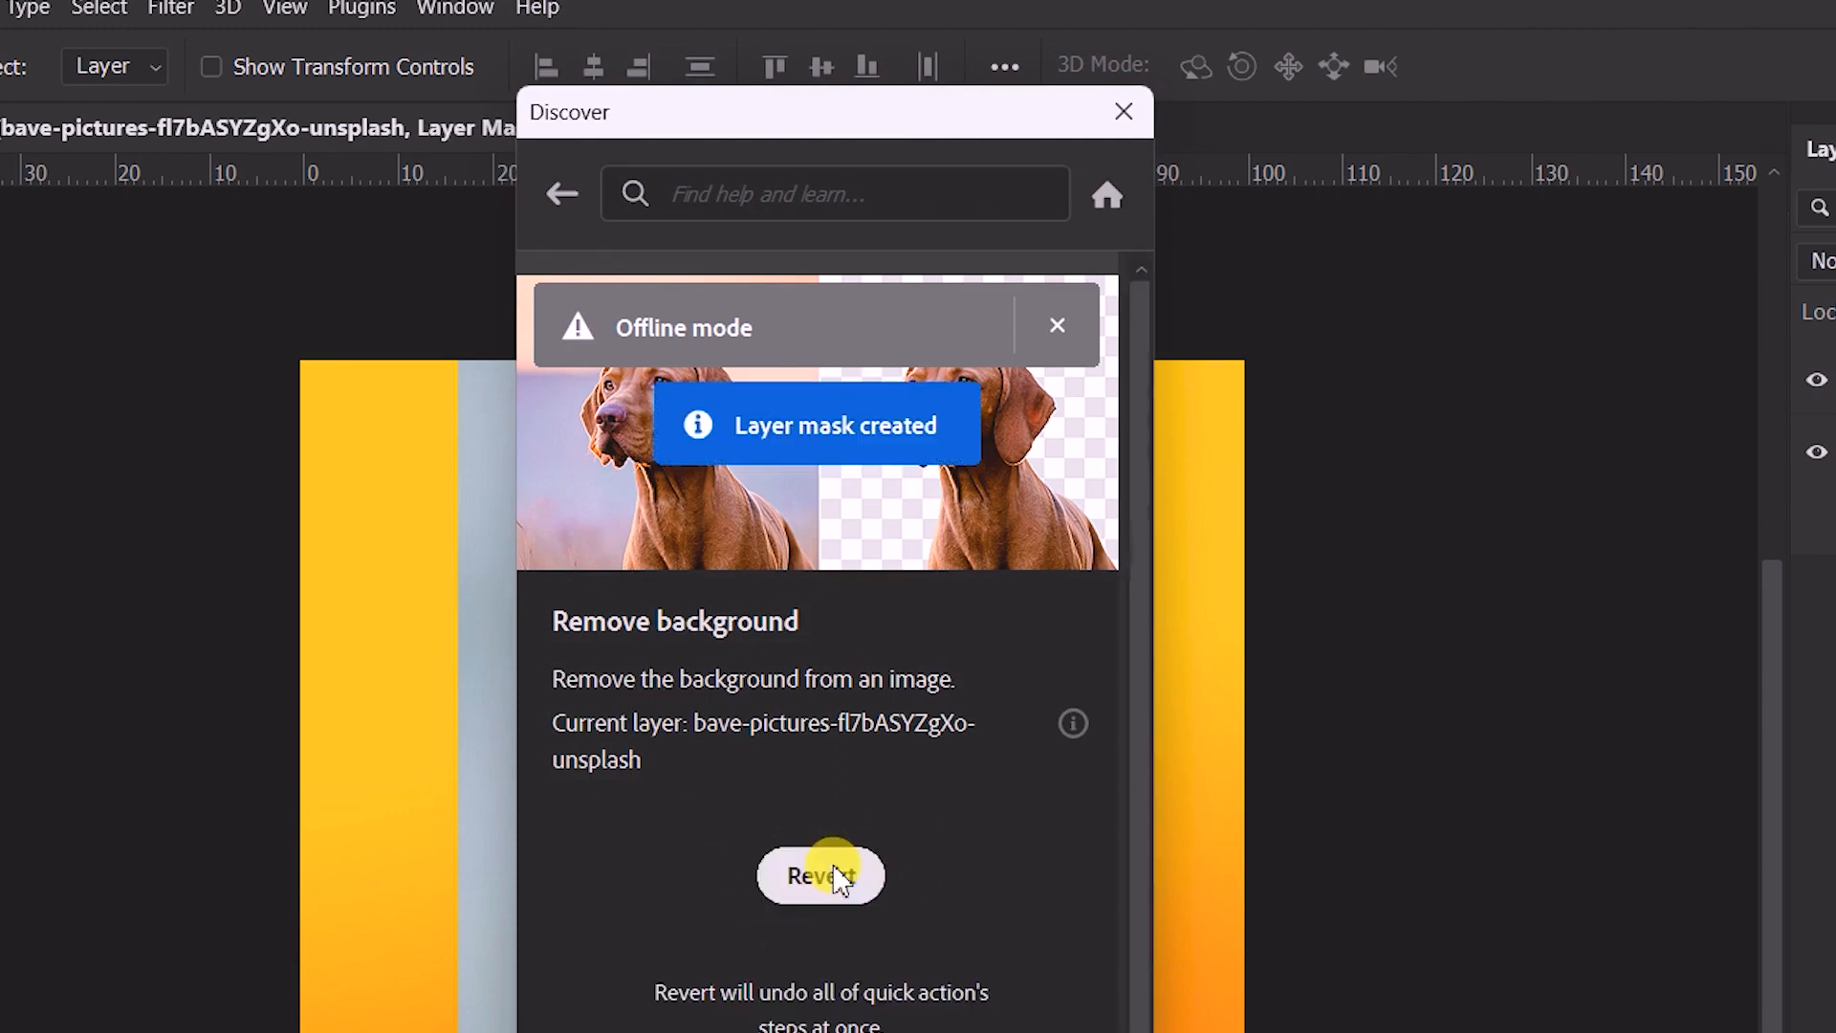
click(1120, 113)
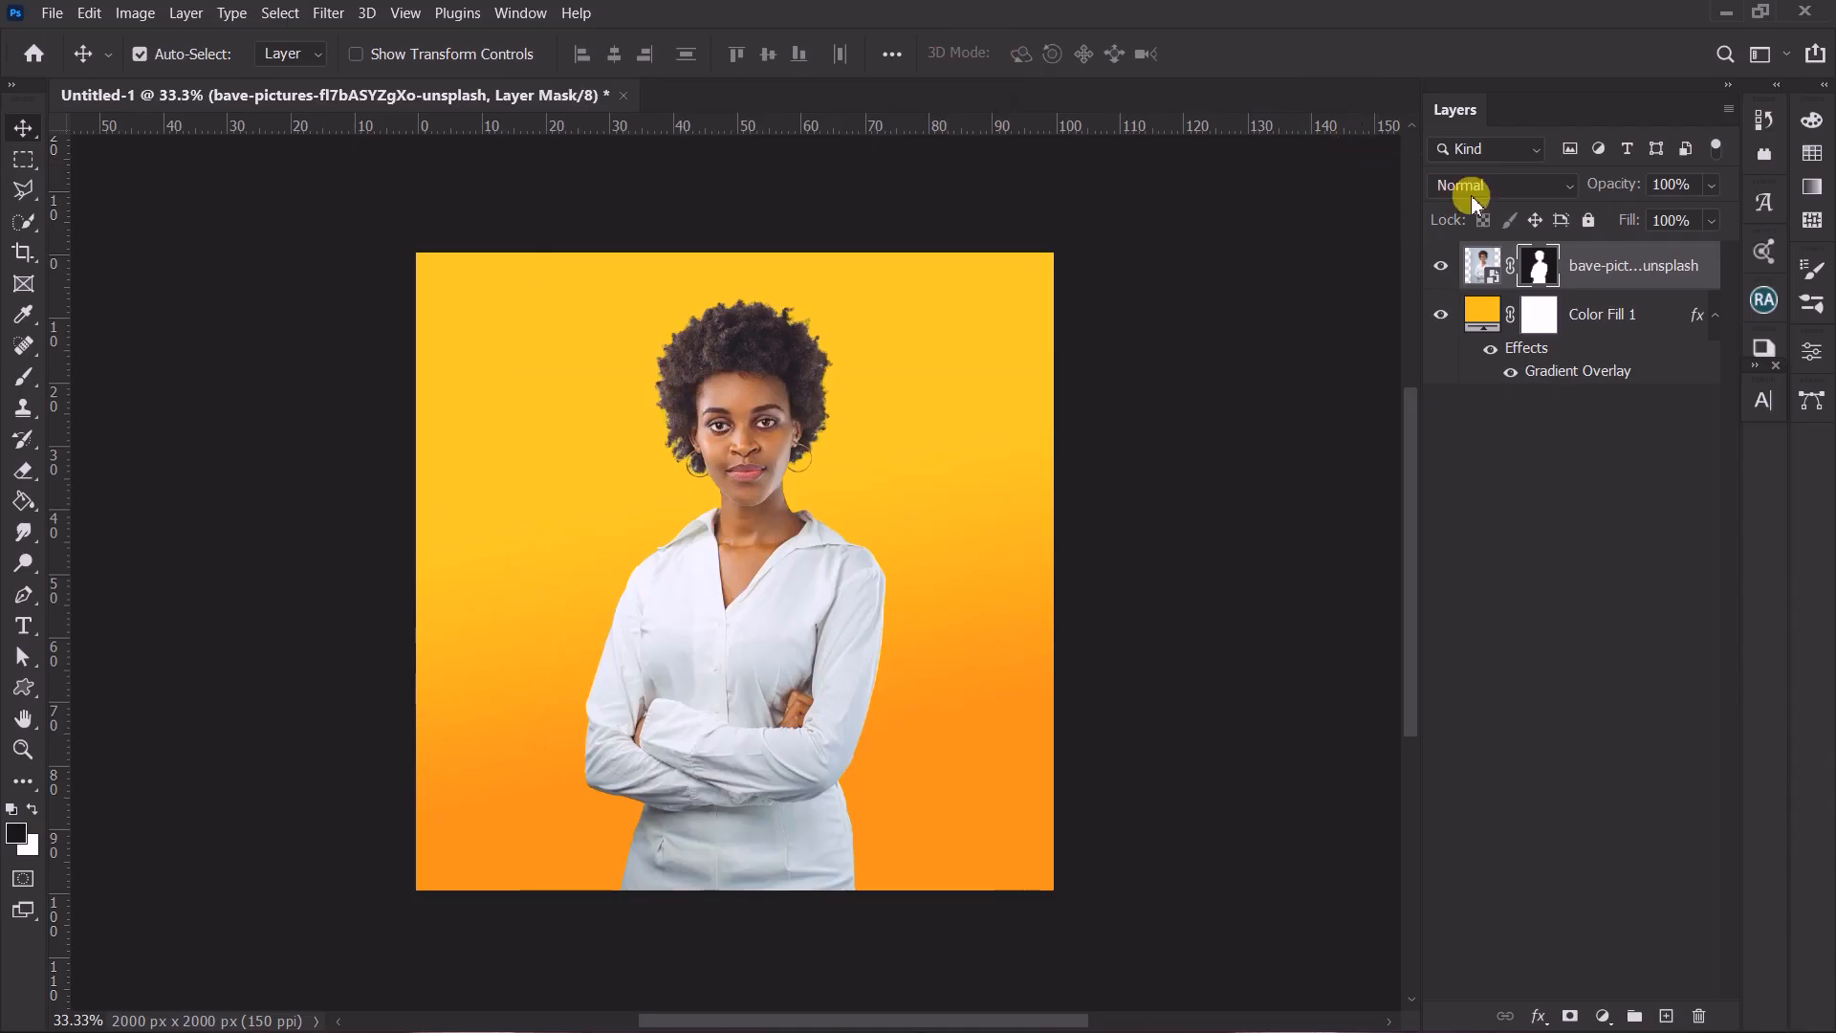
Rasterize the portrait layer and apply its layer mask permanently, checking the cutout by toggling the layer's visibility.
click(1573, 266)
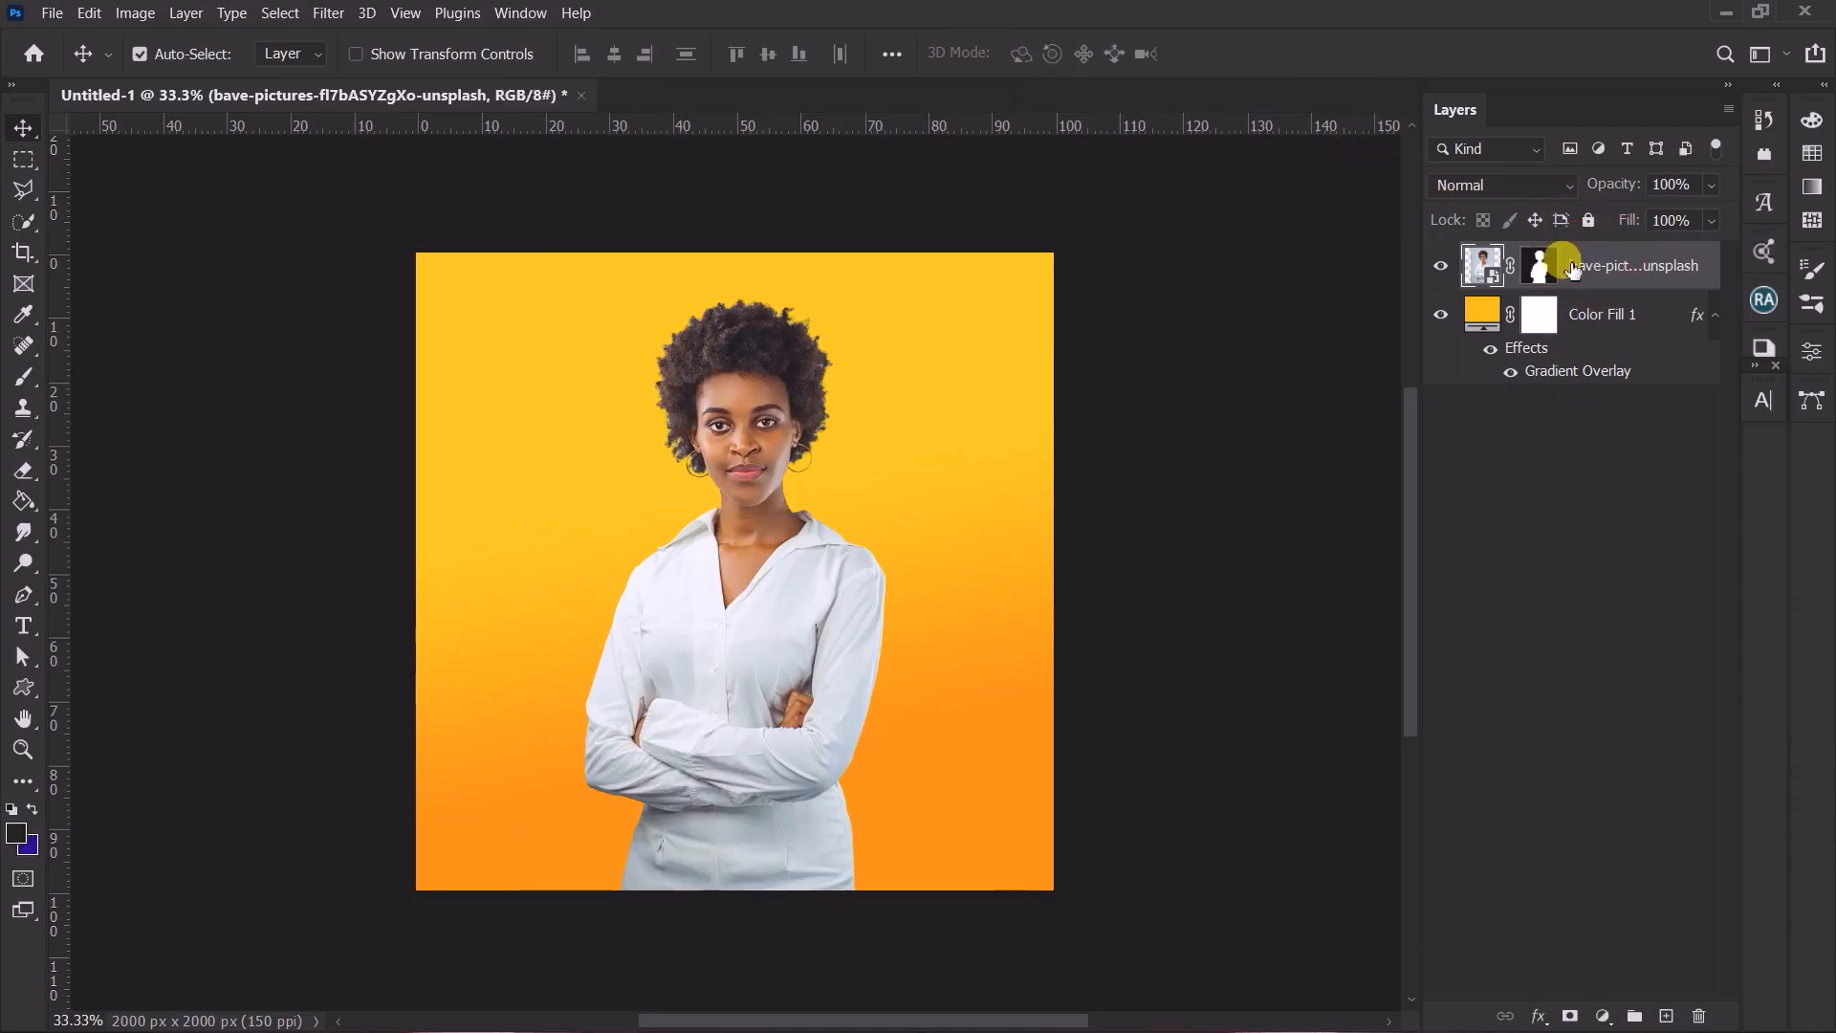
right_click(1573, 267)
click(1361, 442)
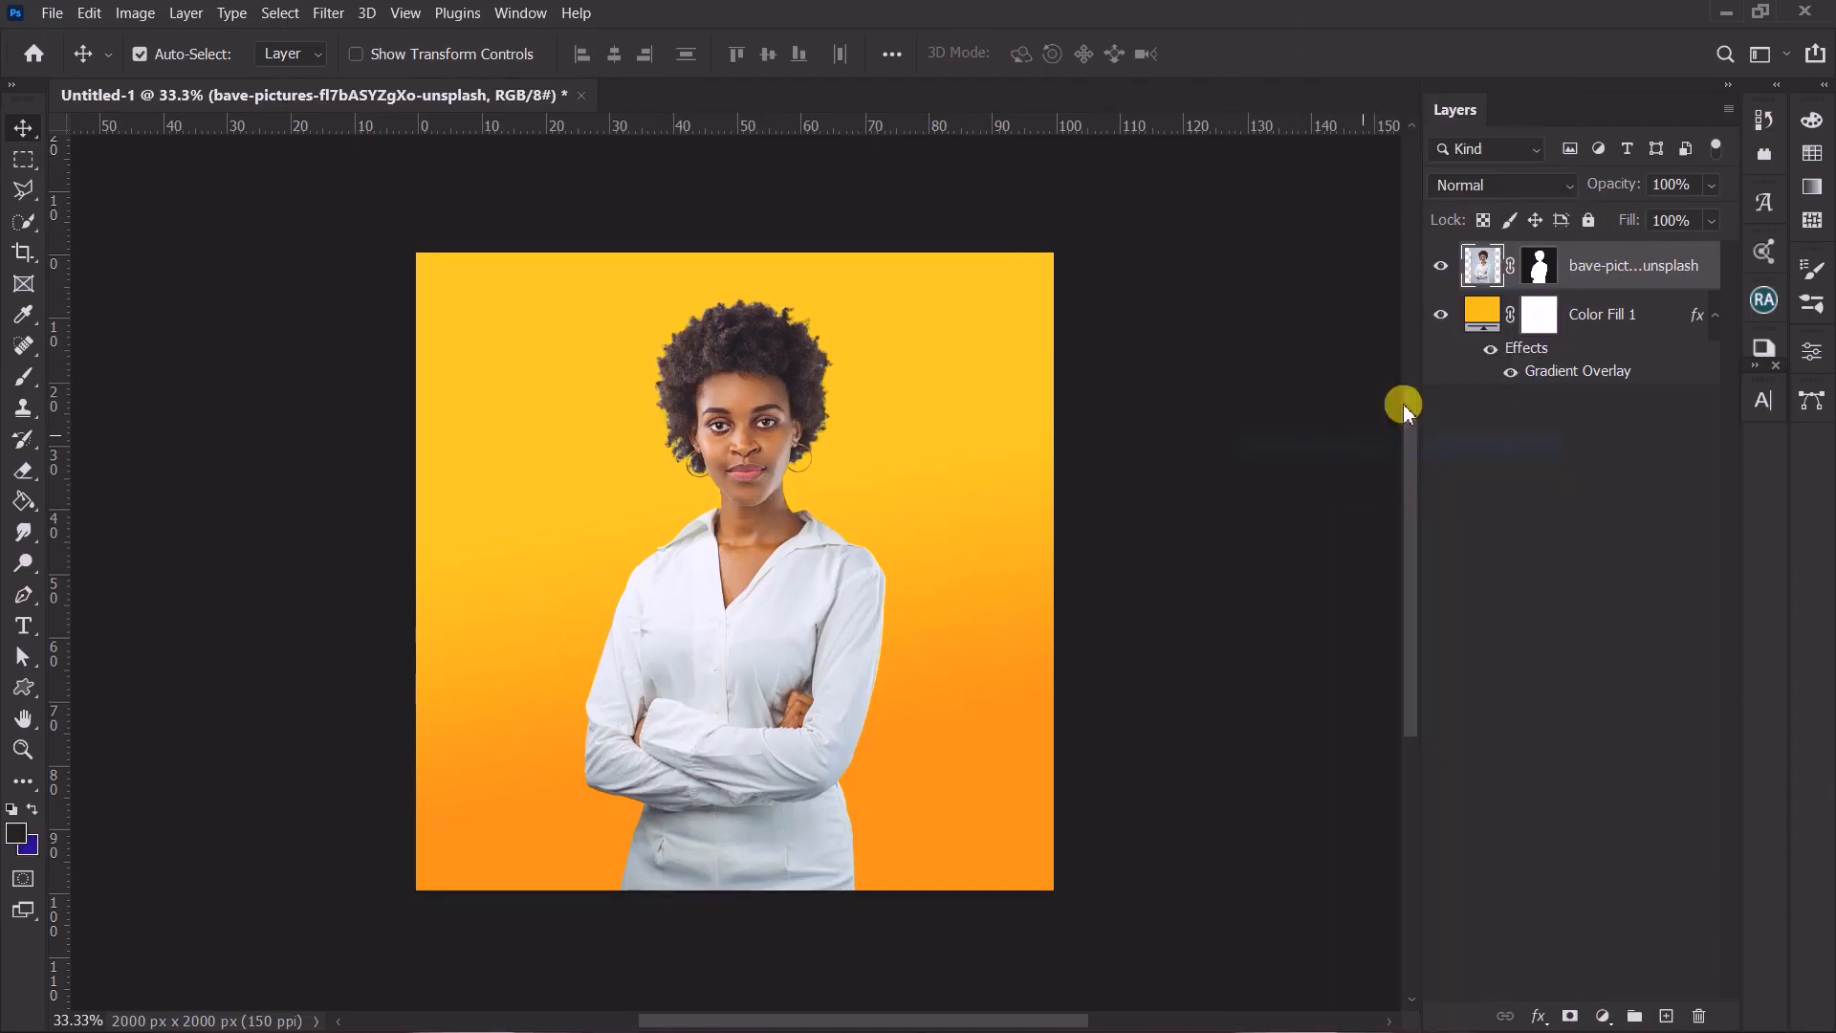
click(1543, 275)
right_click(1542, 274)
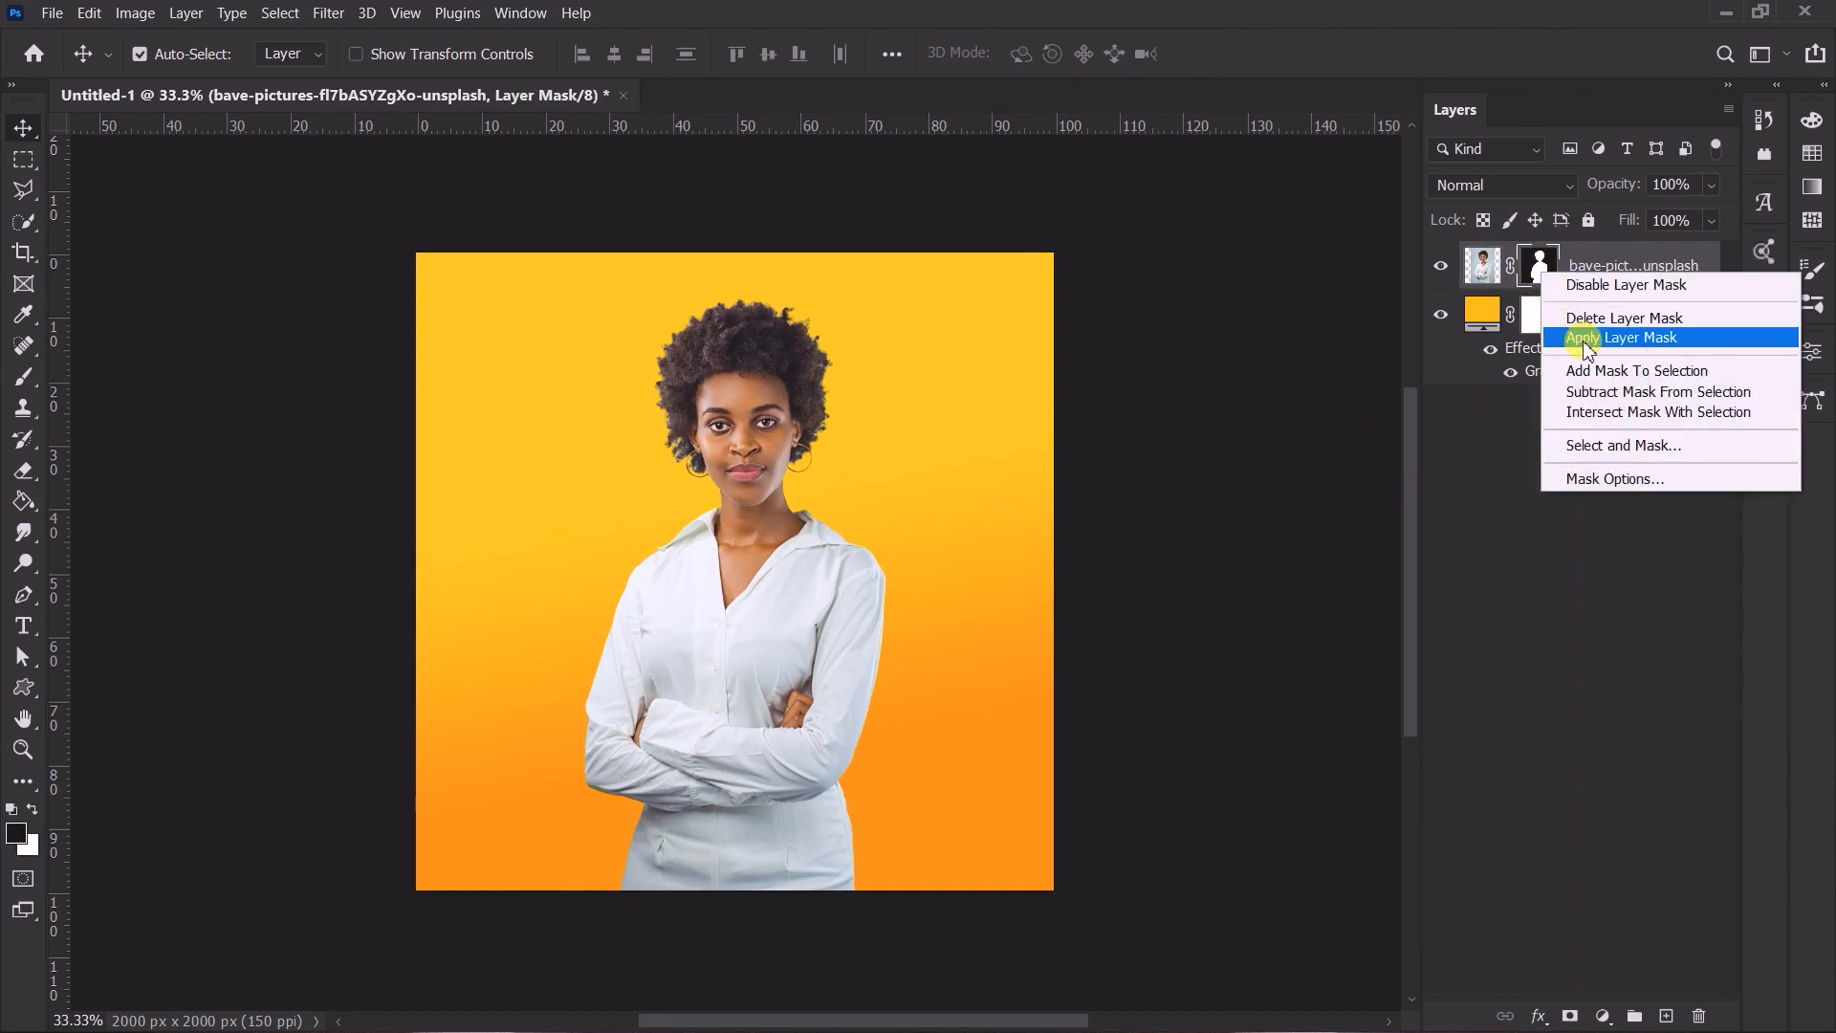
click(1586, 346)
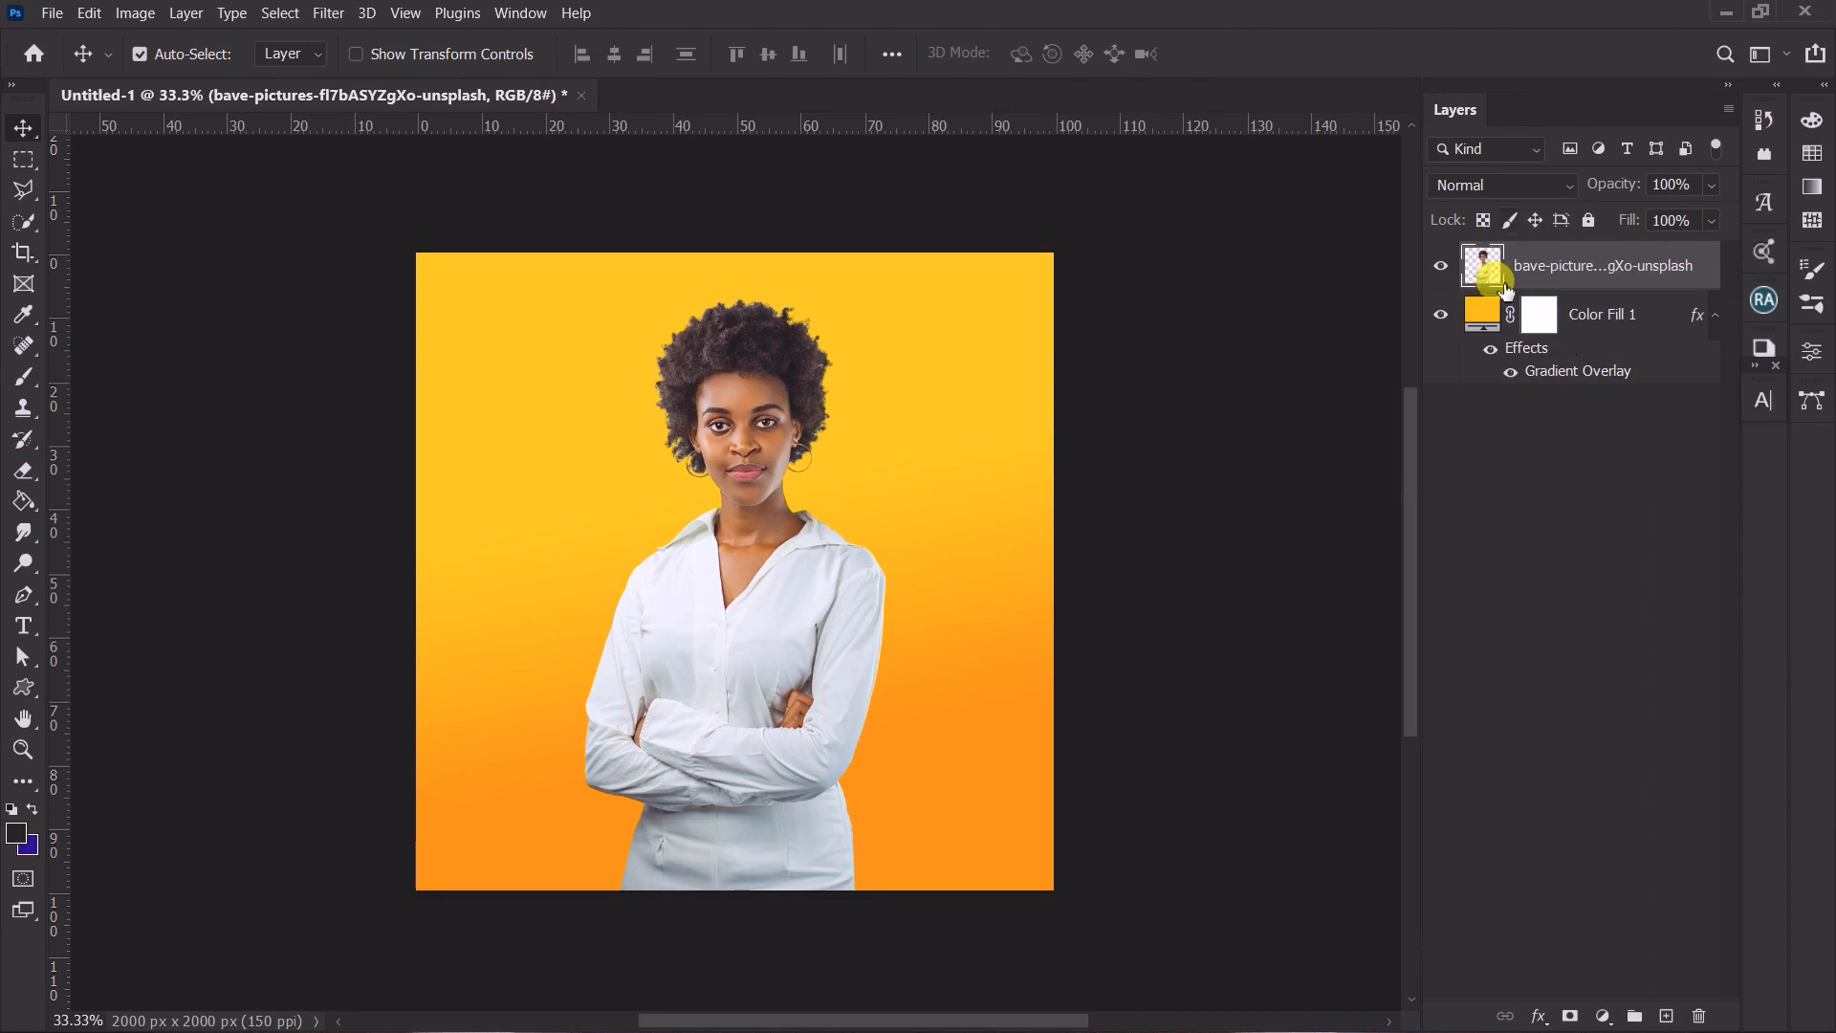
click(1440, 265)
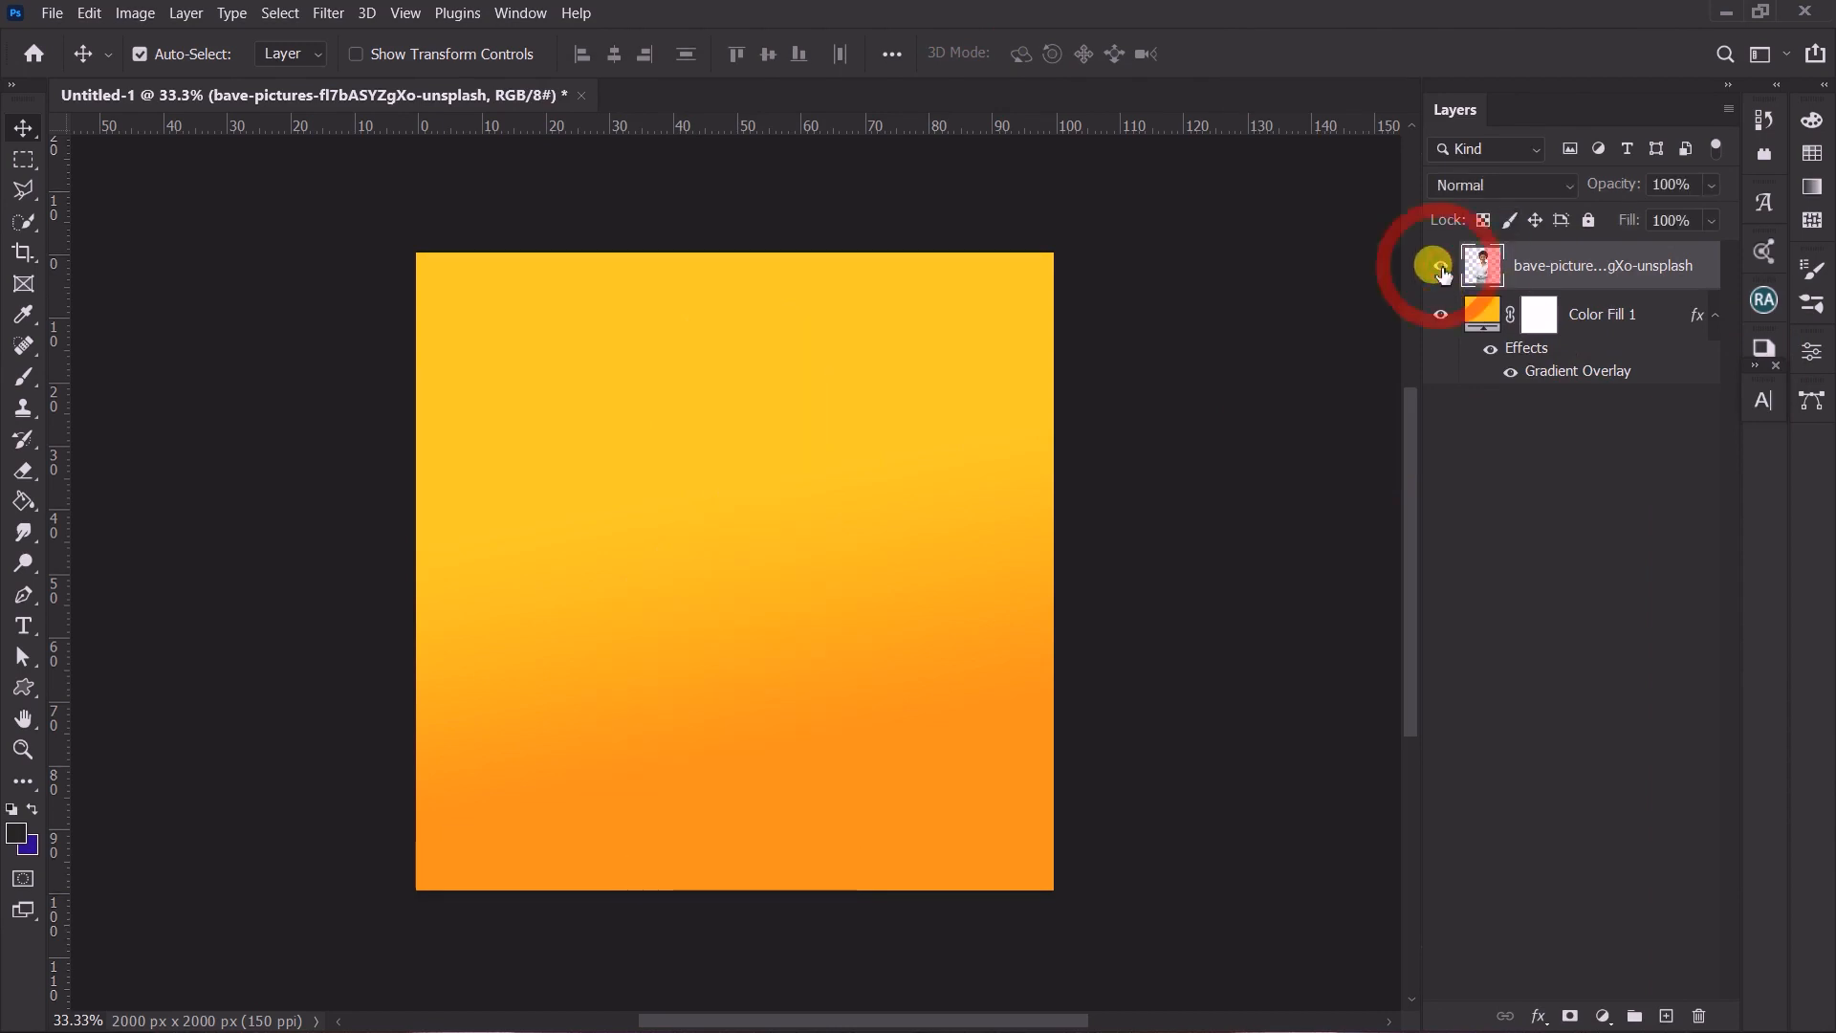
click(1440, 265)
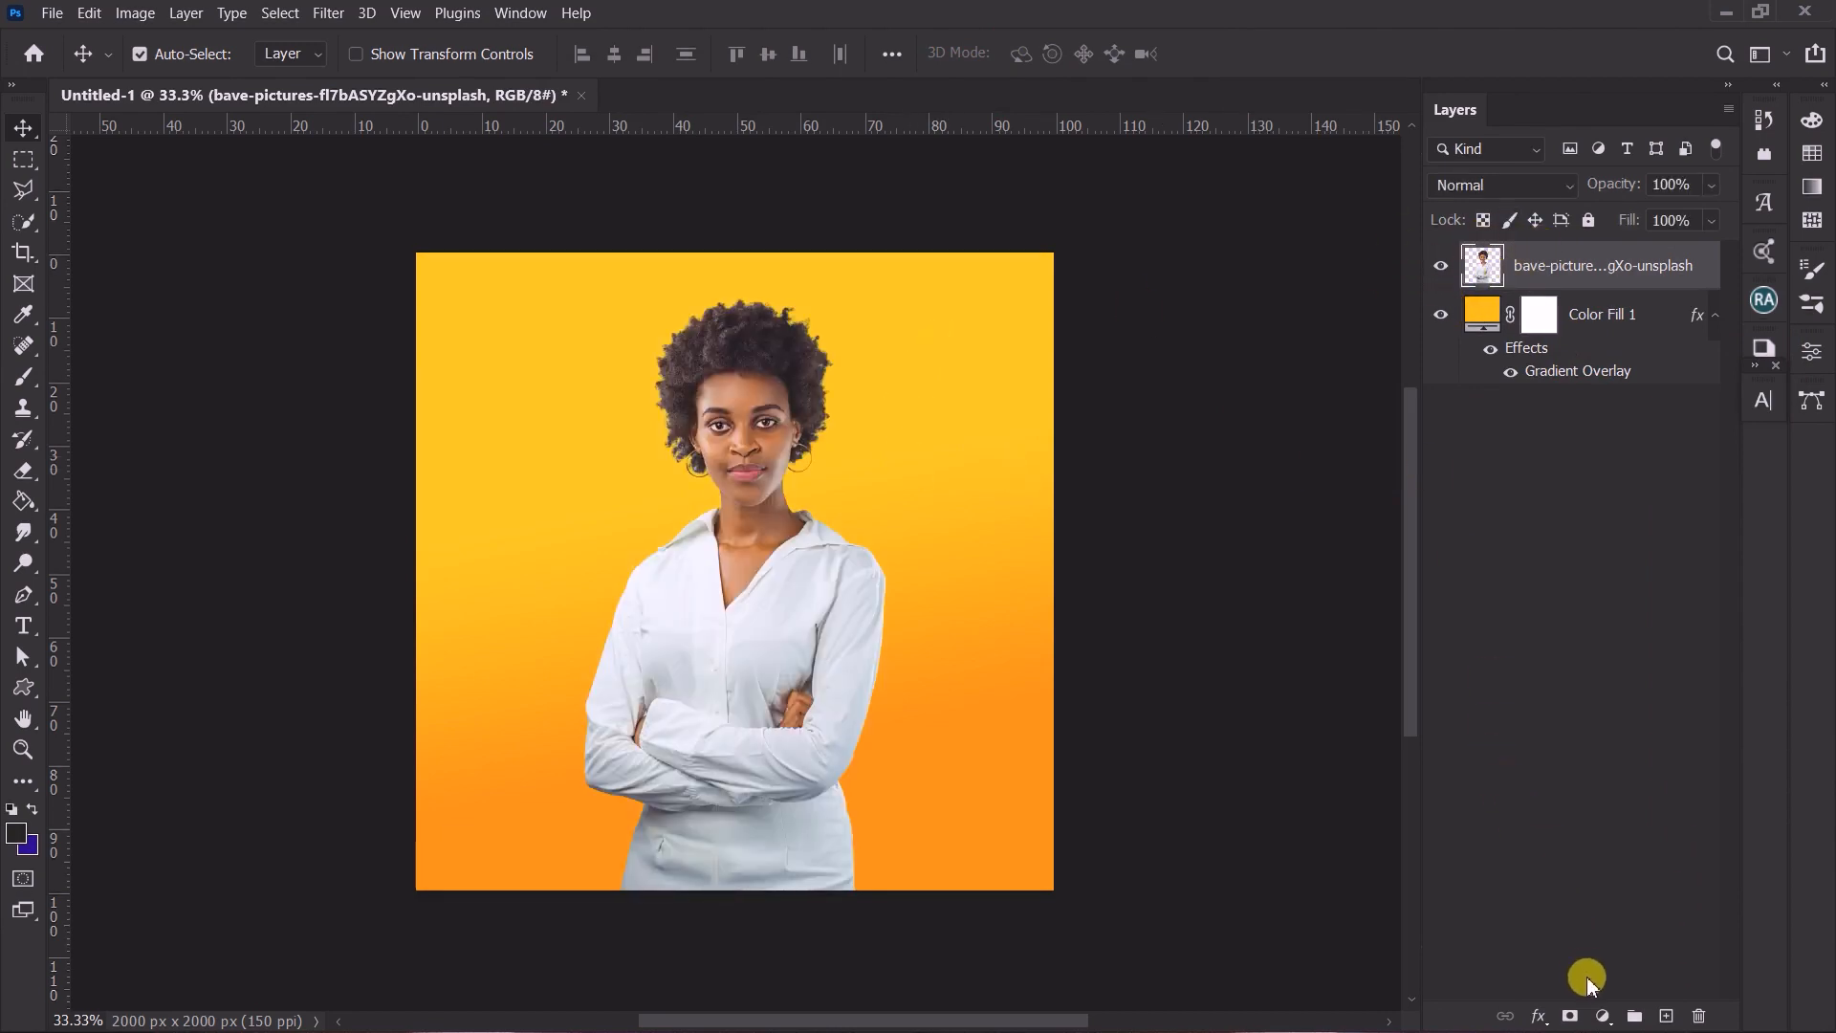
Add a Black & White adjustment layer above the portrait and clip it to the portrait layer only.
click(1605, 1017)
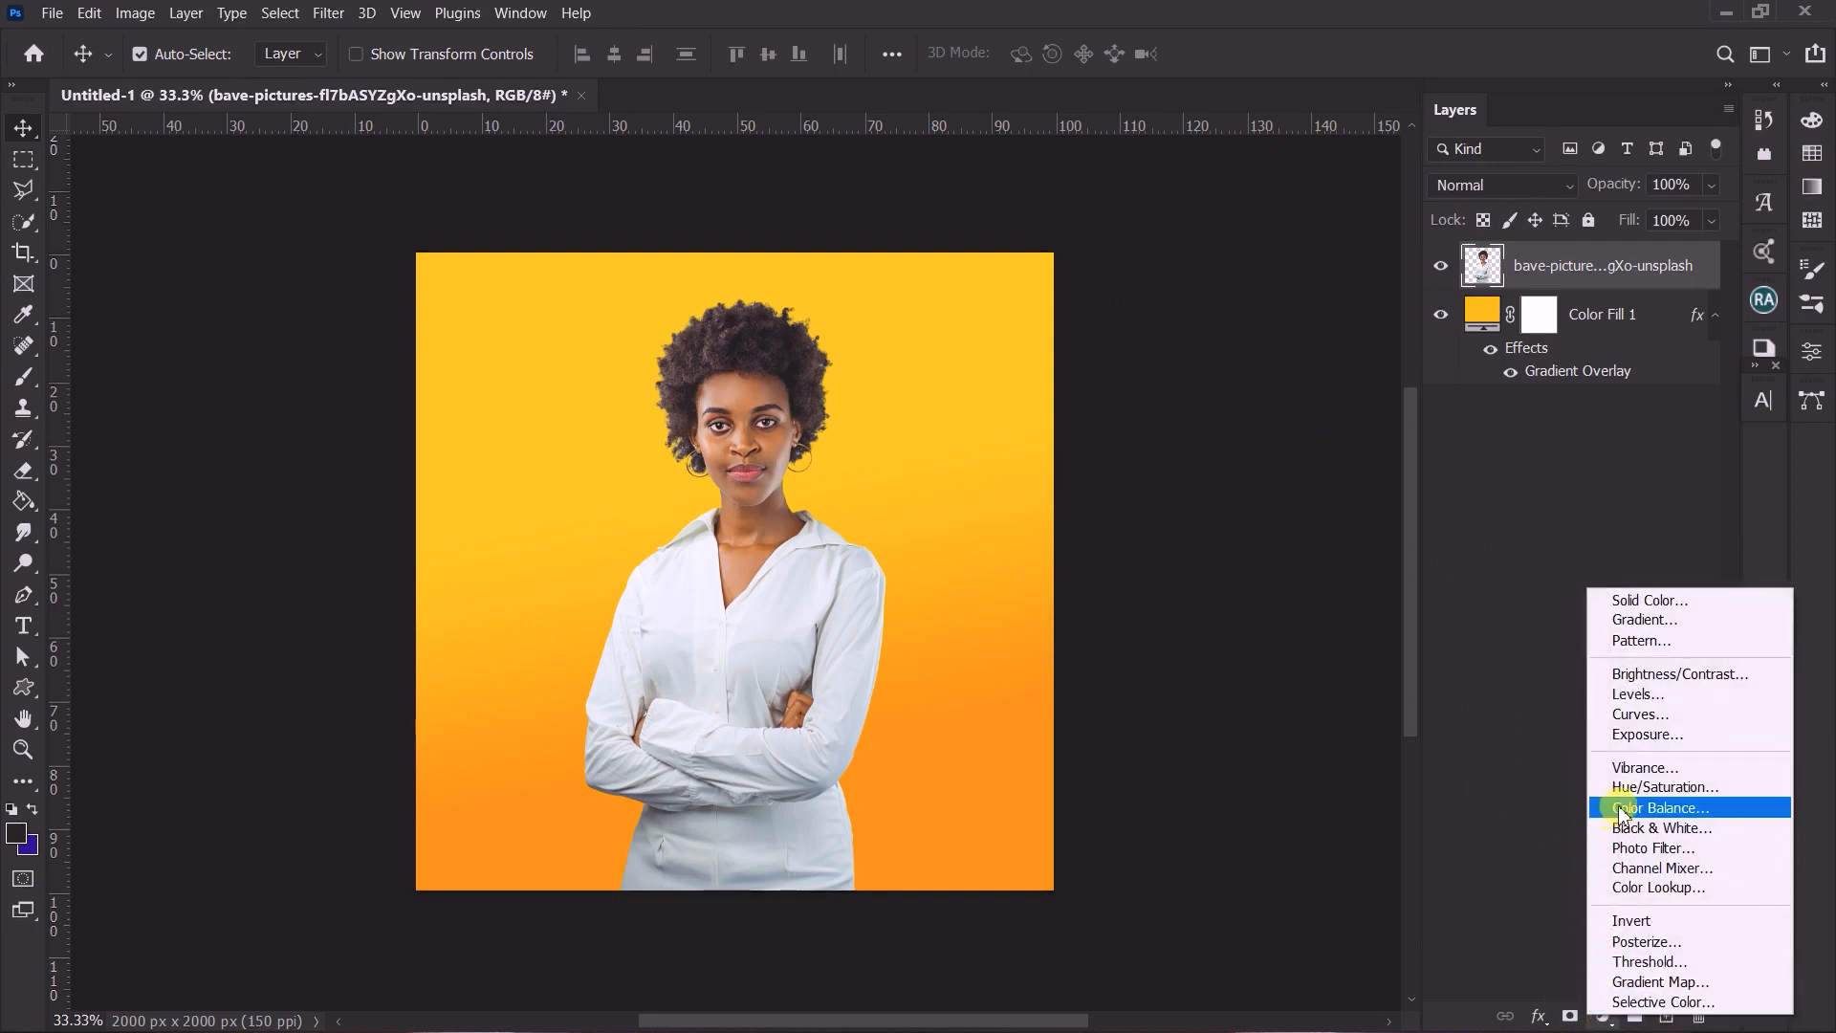
click(1635, 829)
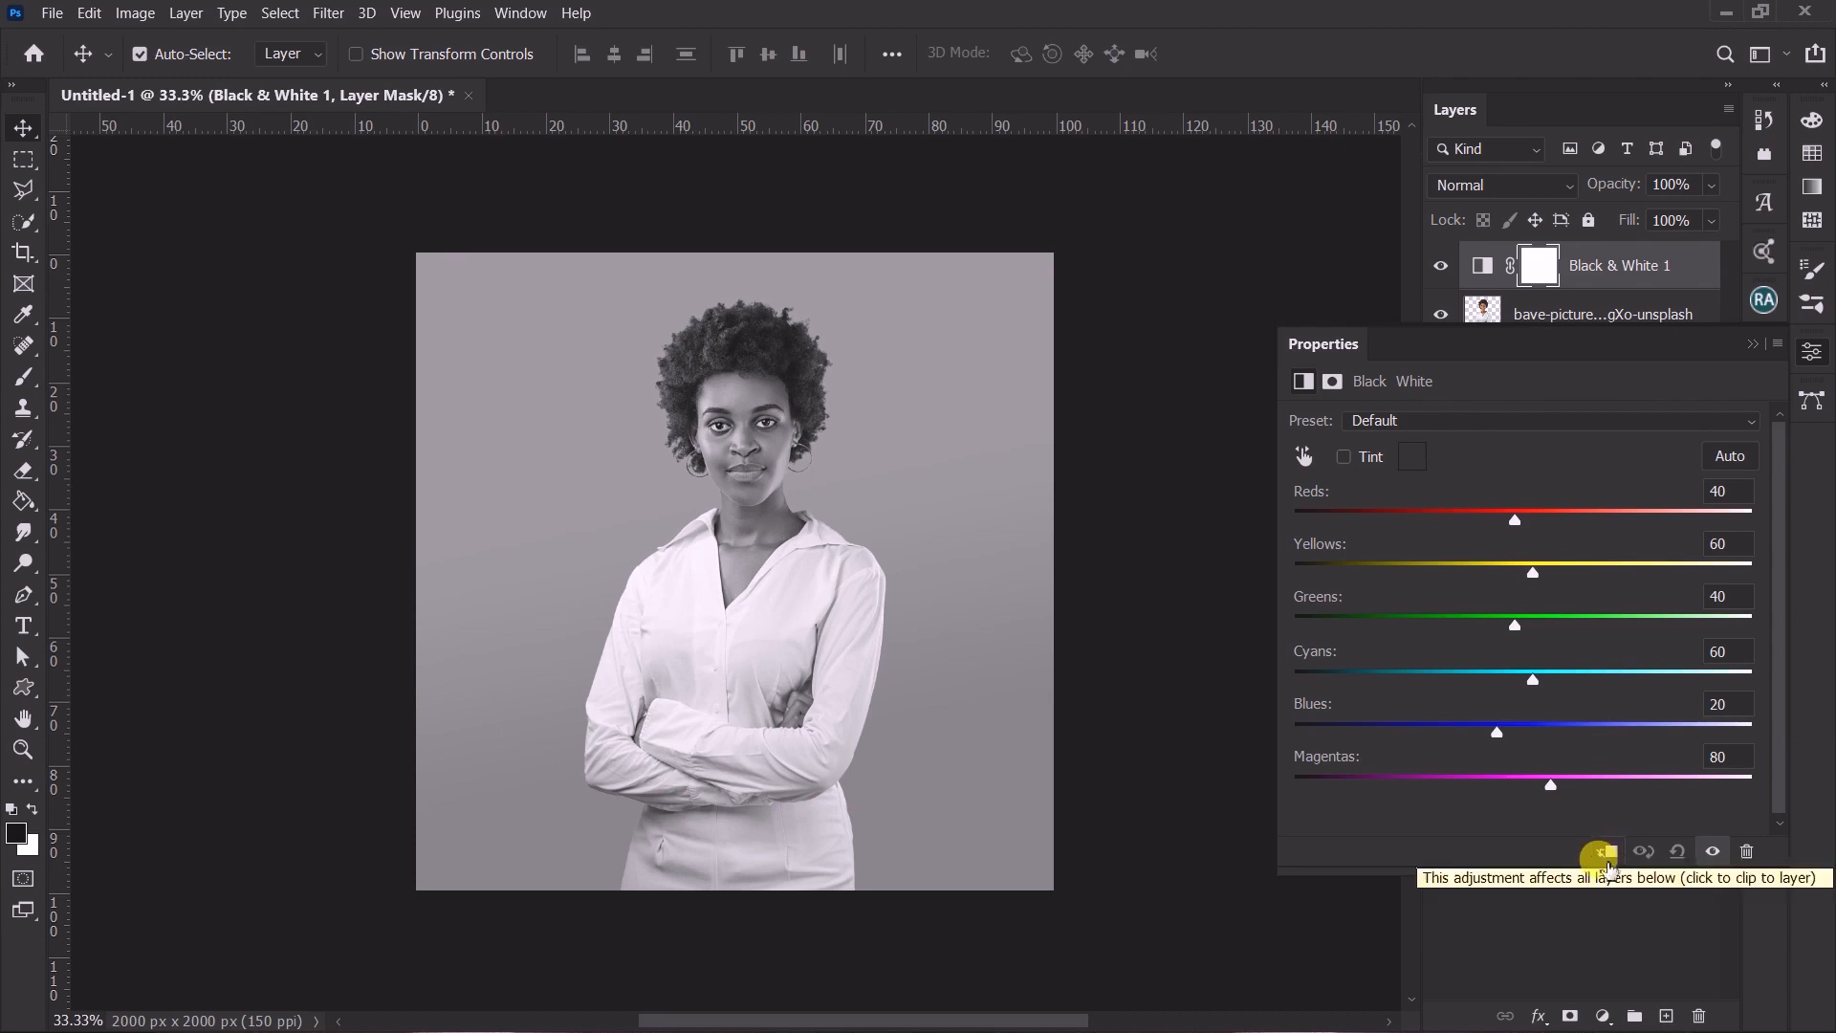
click(1606, 851)
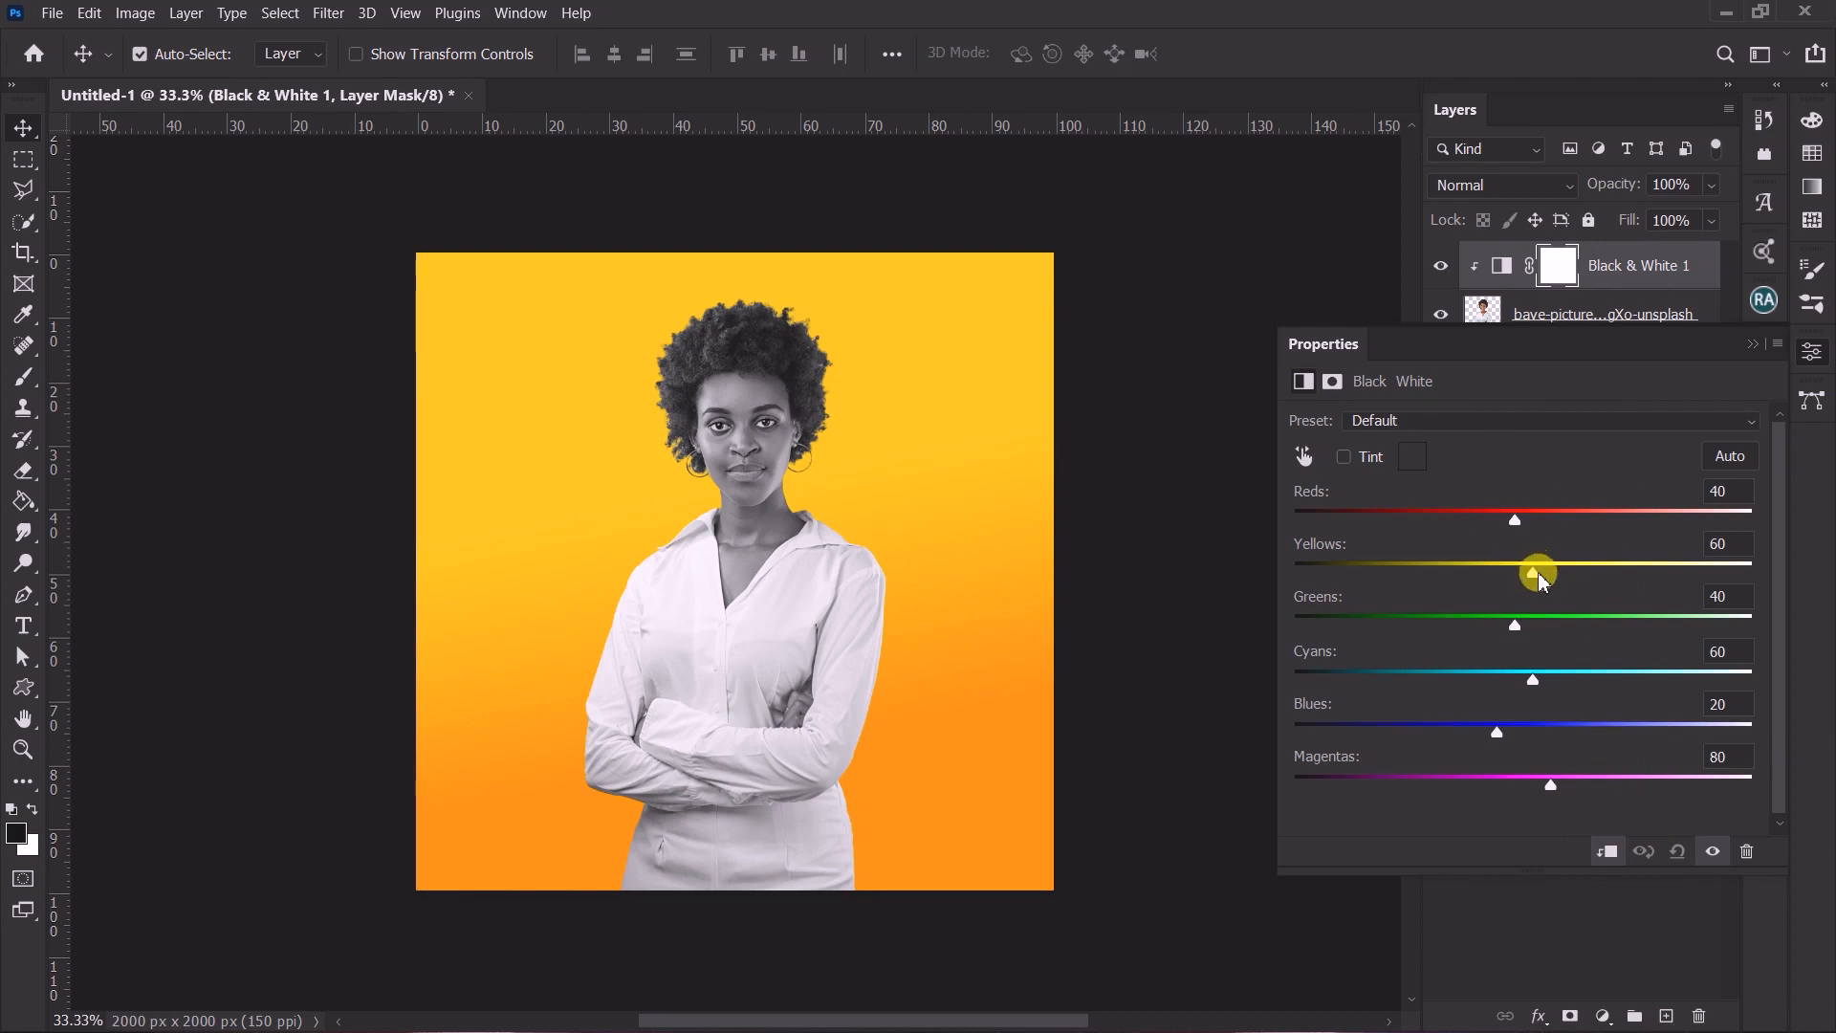
Darken the skin tones in the Black & White adjustment by setting Reds to about -75 and Yellows to about -8.
drag(1534, 574, 1424, 512)
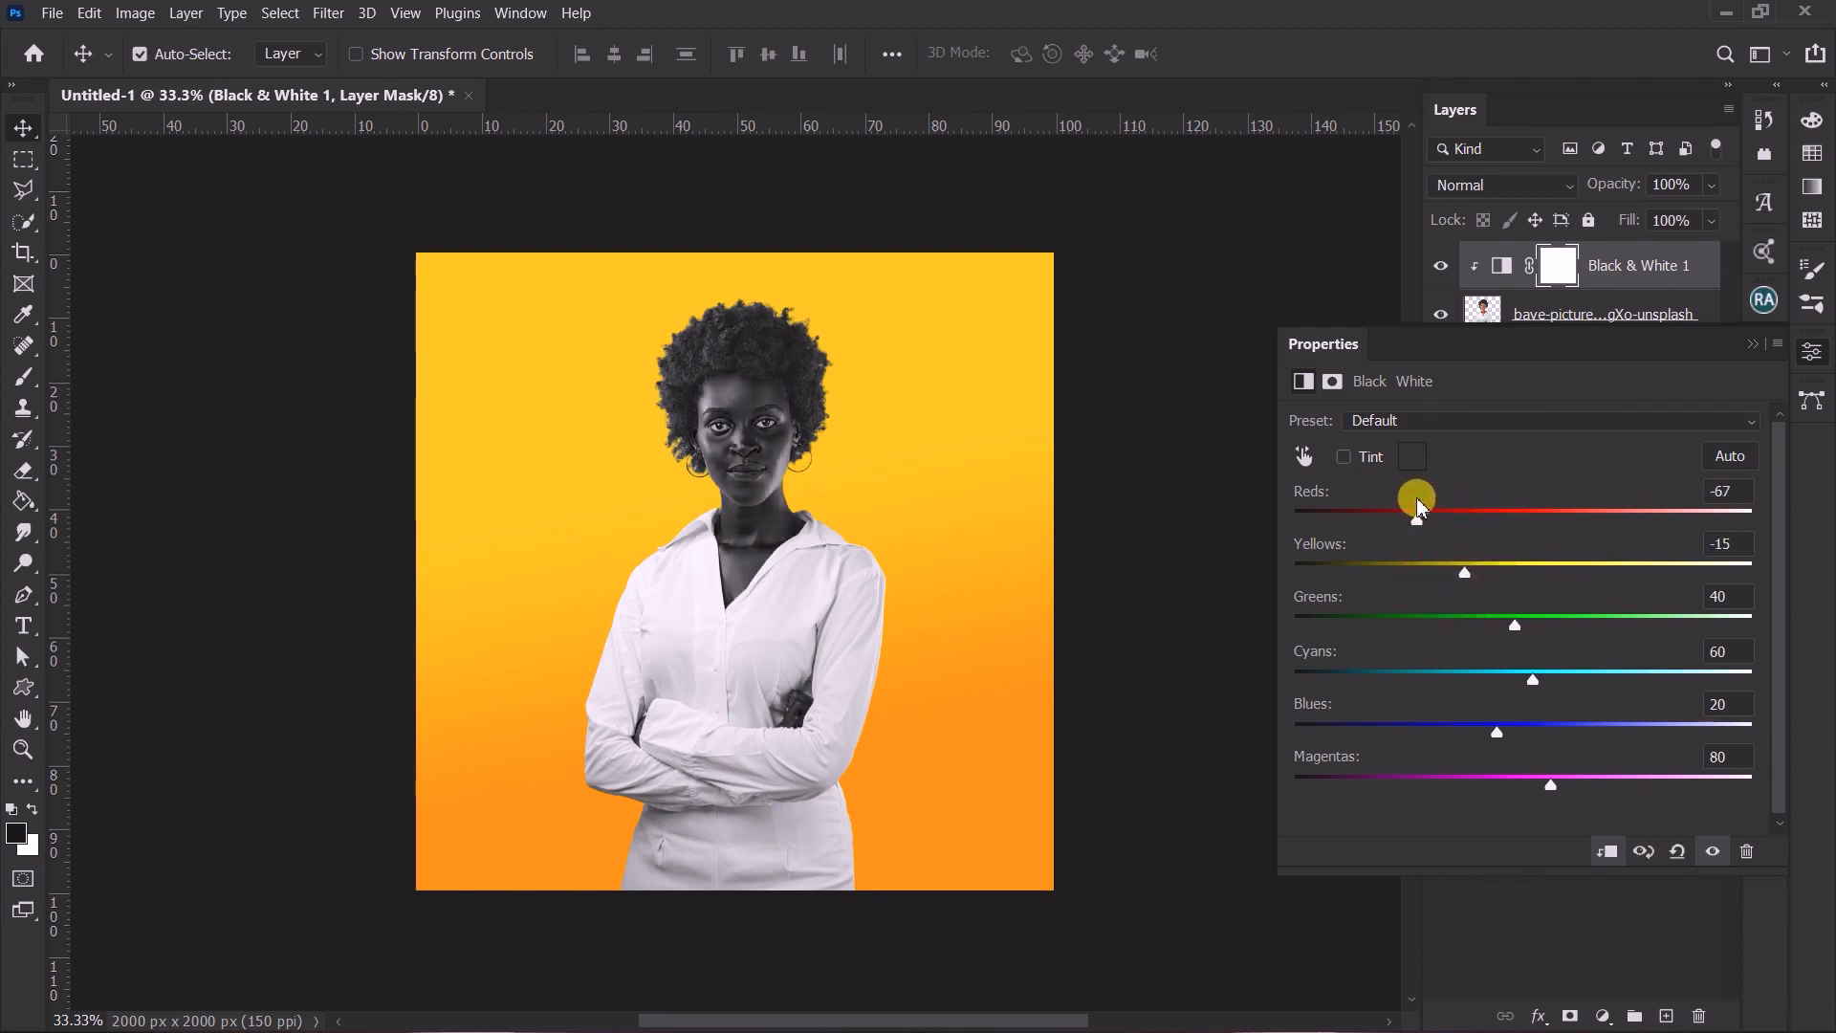
drag(1483, 572, 1467, 570)
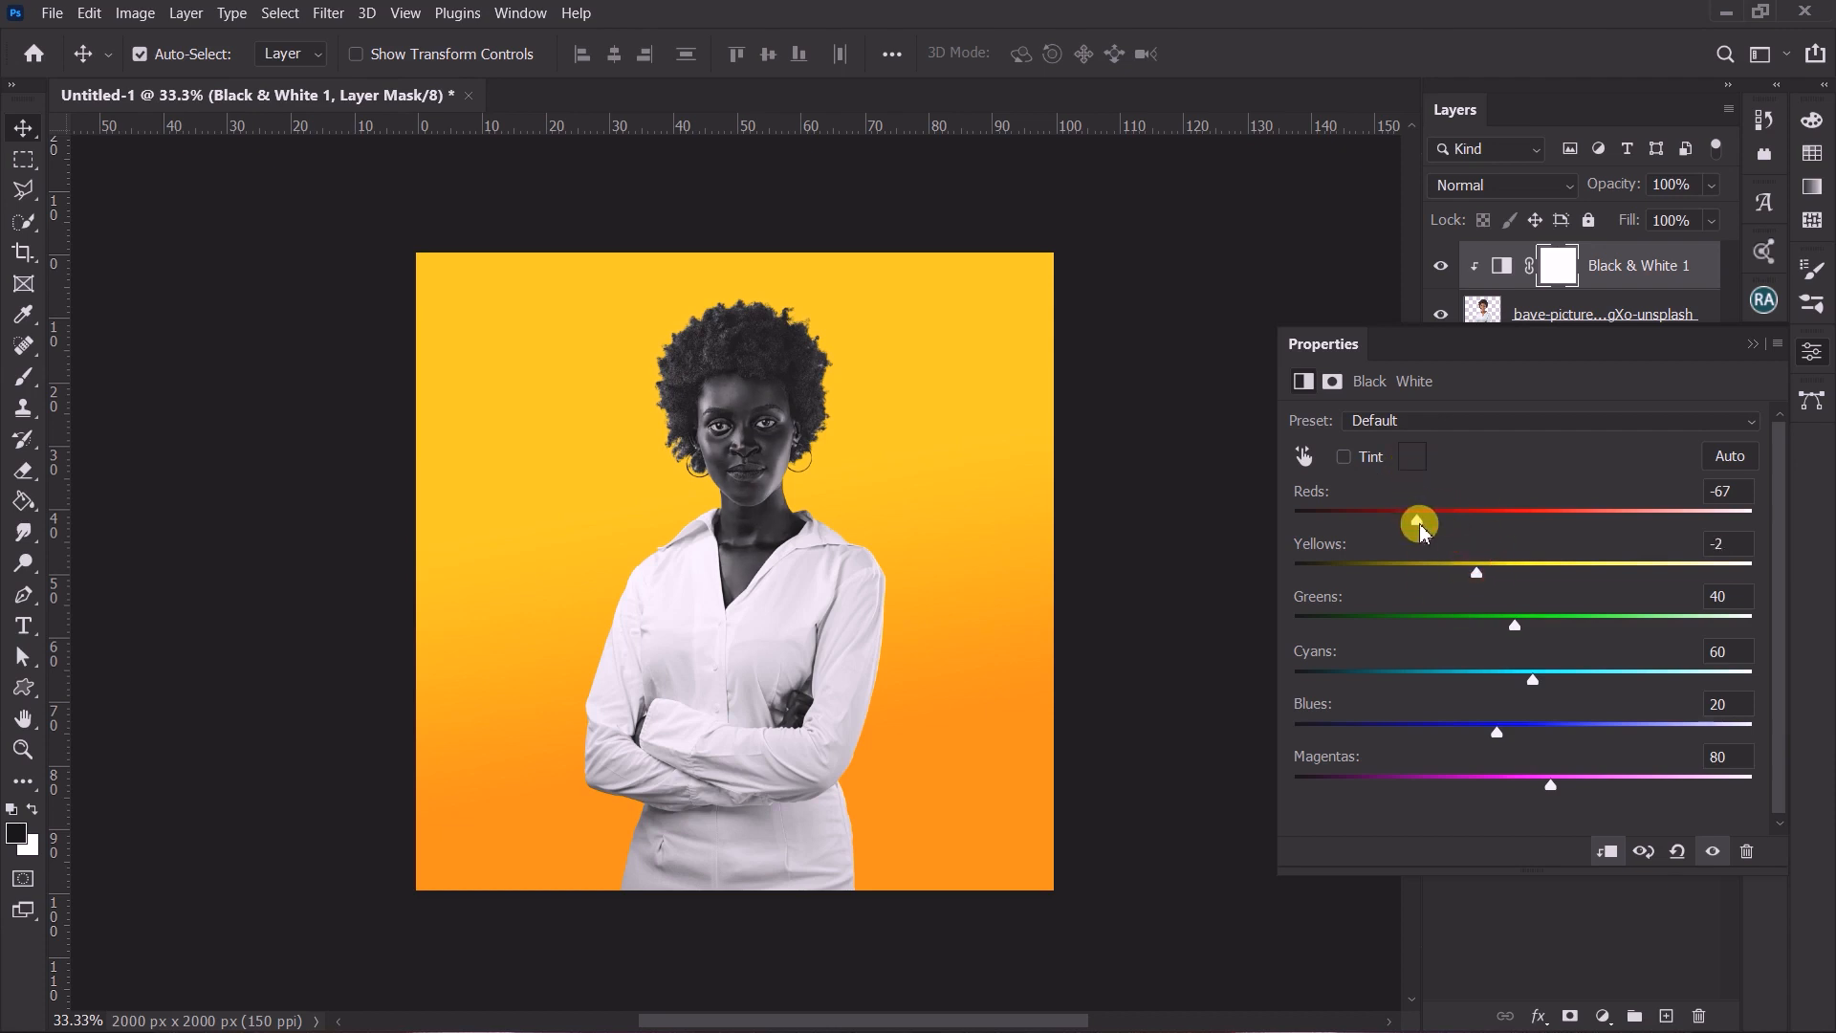
drag(1402, 525, 1429, 525)
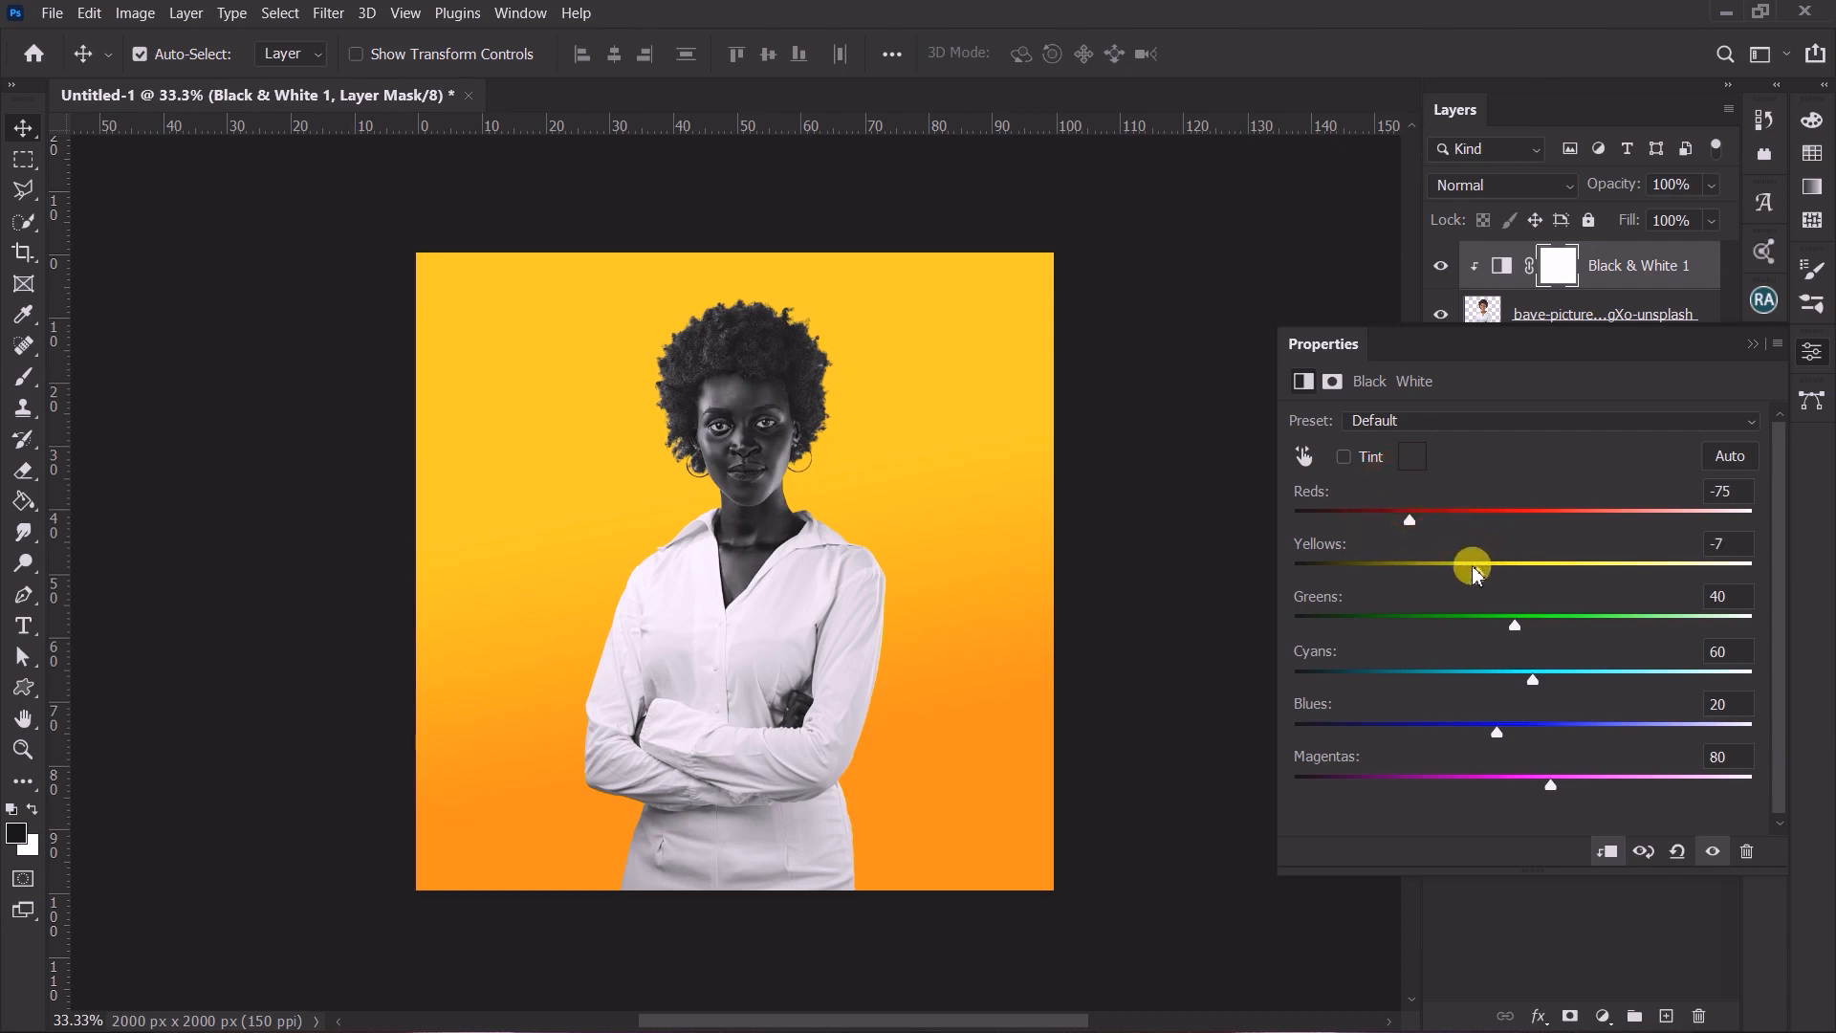
click(1752, 344)
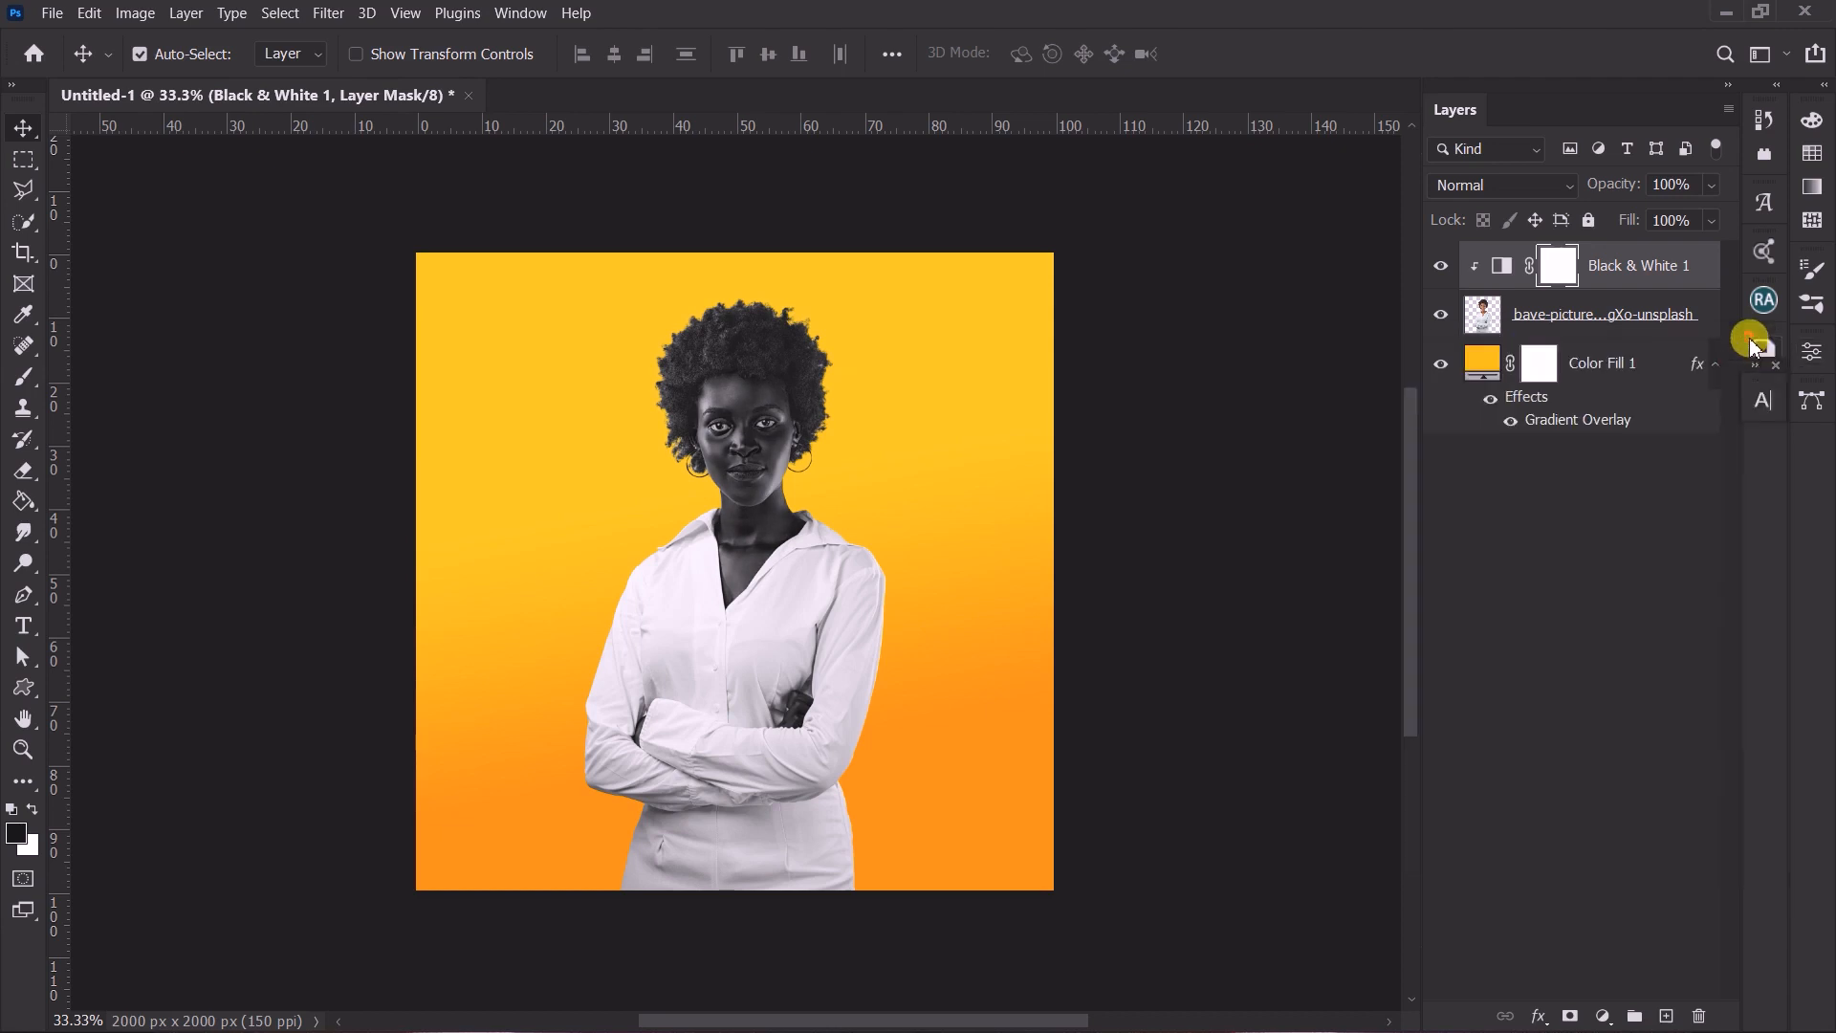
Enlarge the portrait layer with Free Transform and move it down so the folded arms reach the canvas's bottom edge.
click(1579, 314)
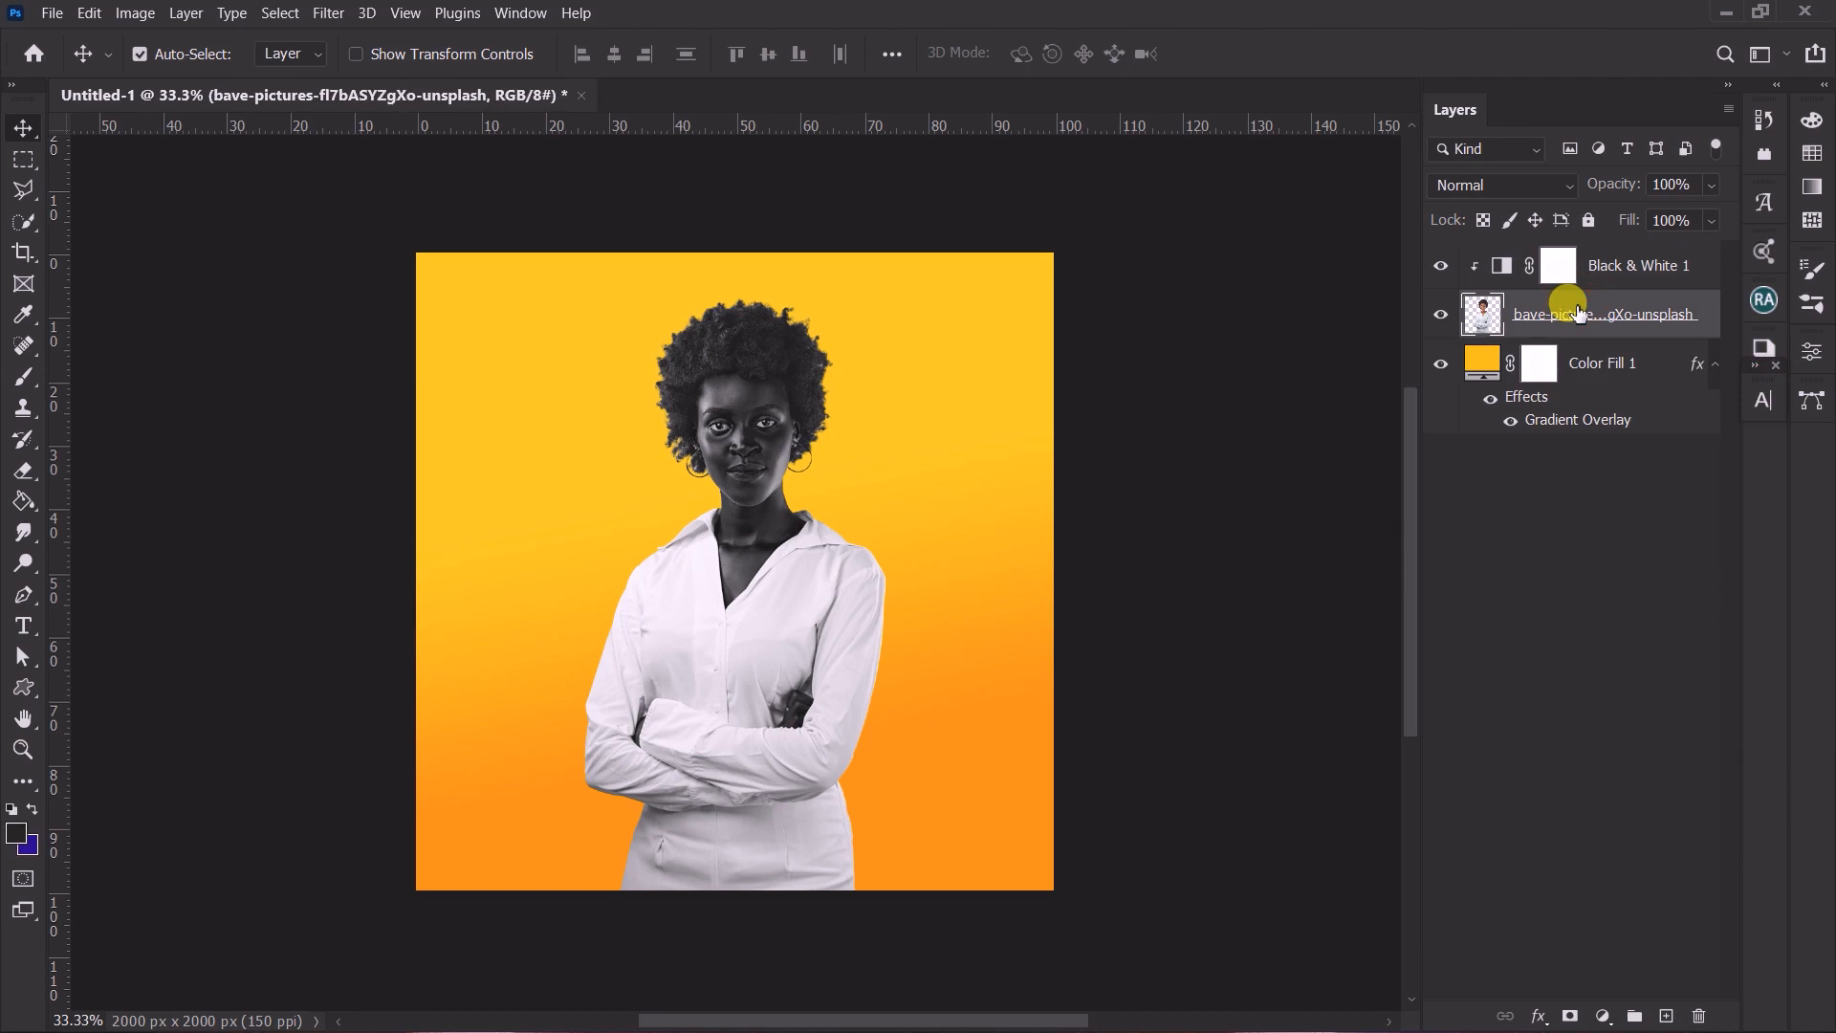
key(ctrl+t)
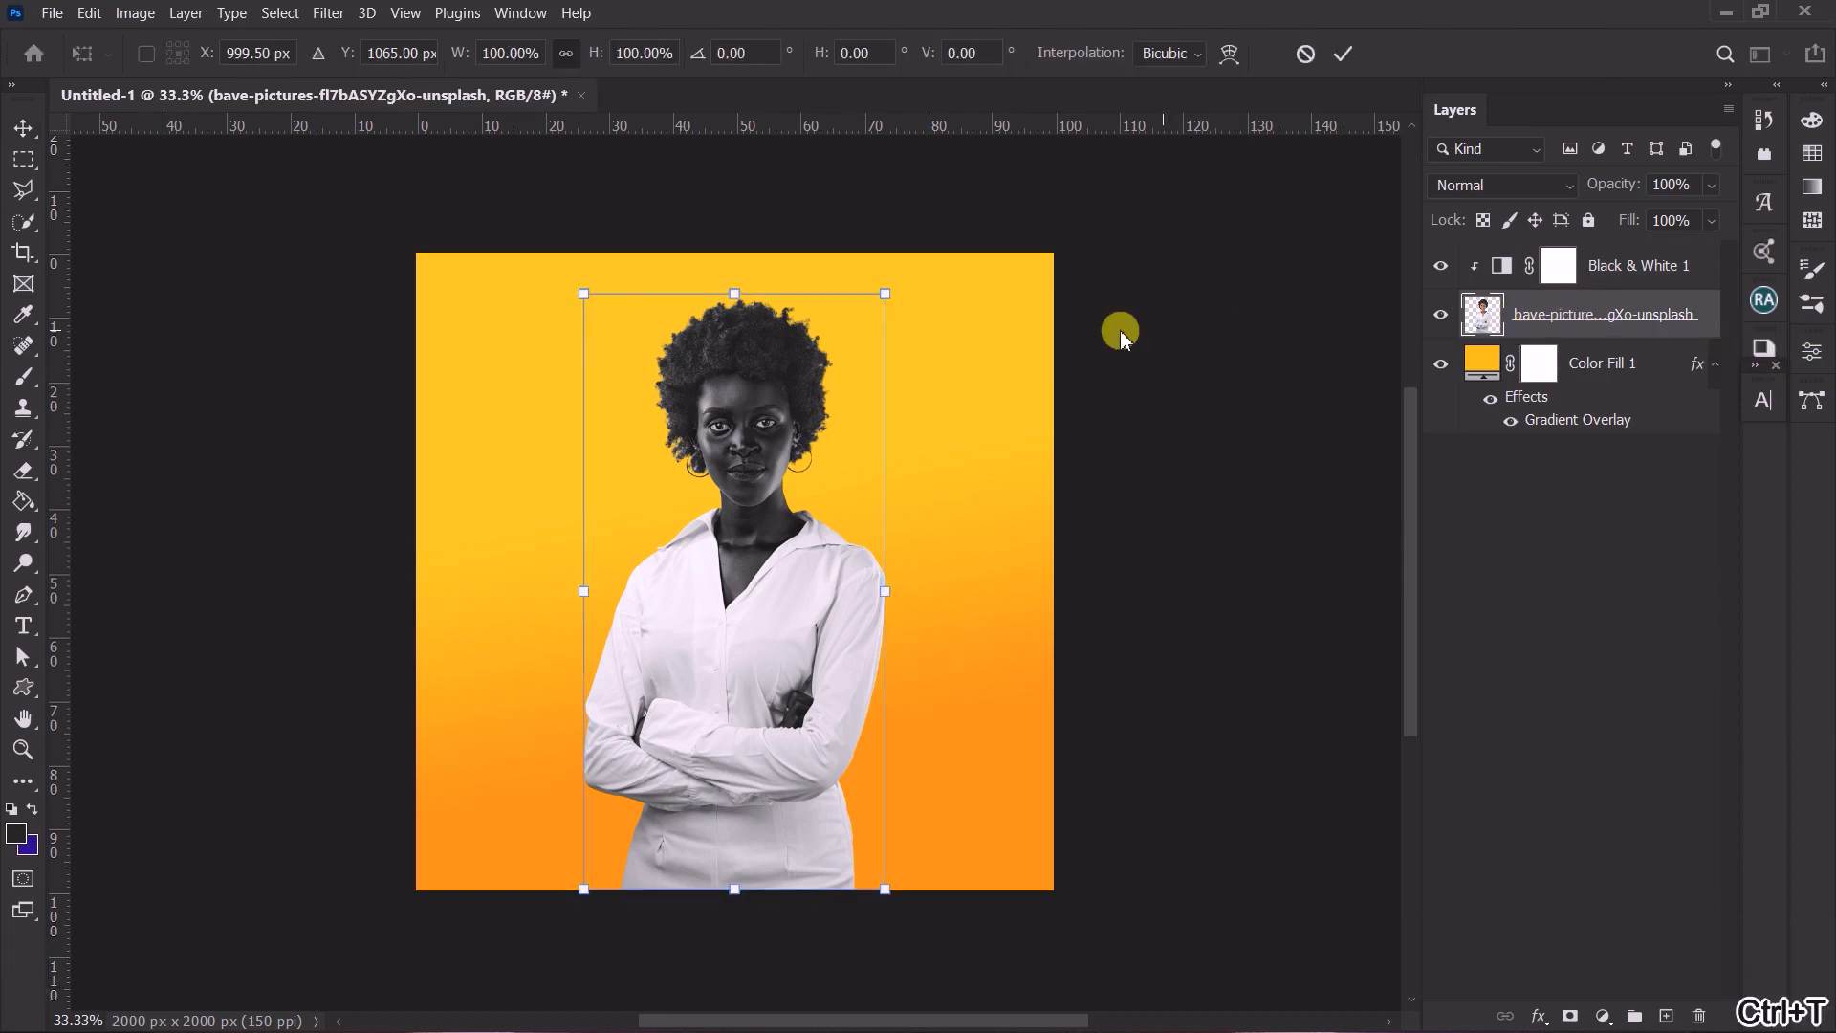
drag(886, 293, 1037, 249)
drag(796, 391, 799, 494)
key(Return)
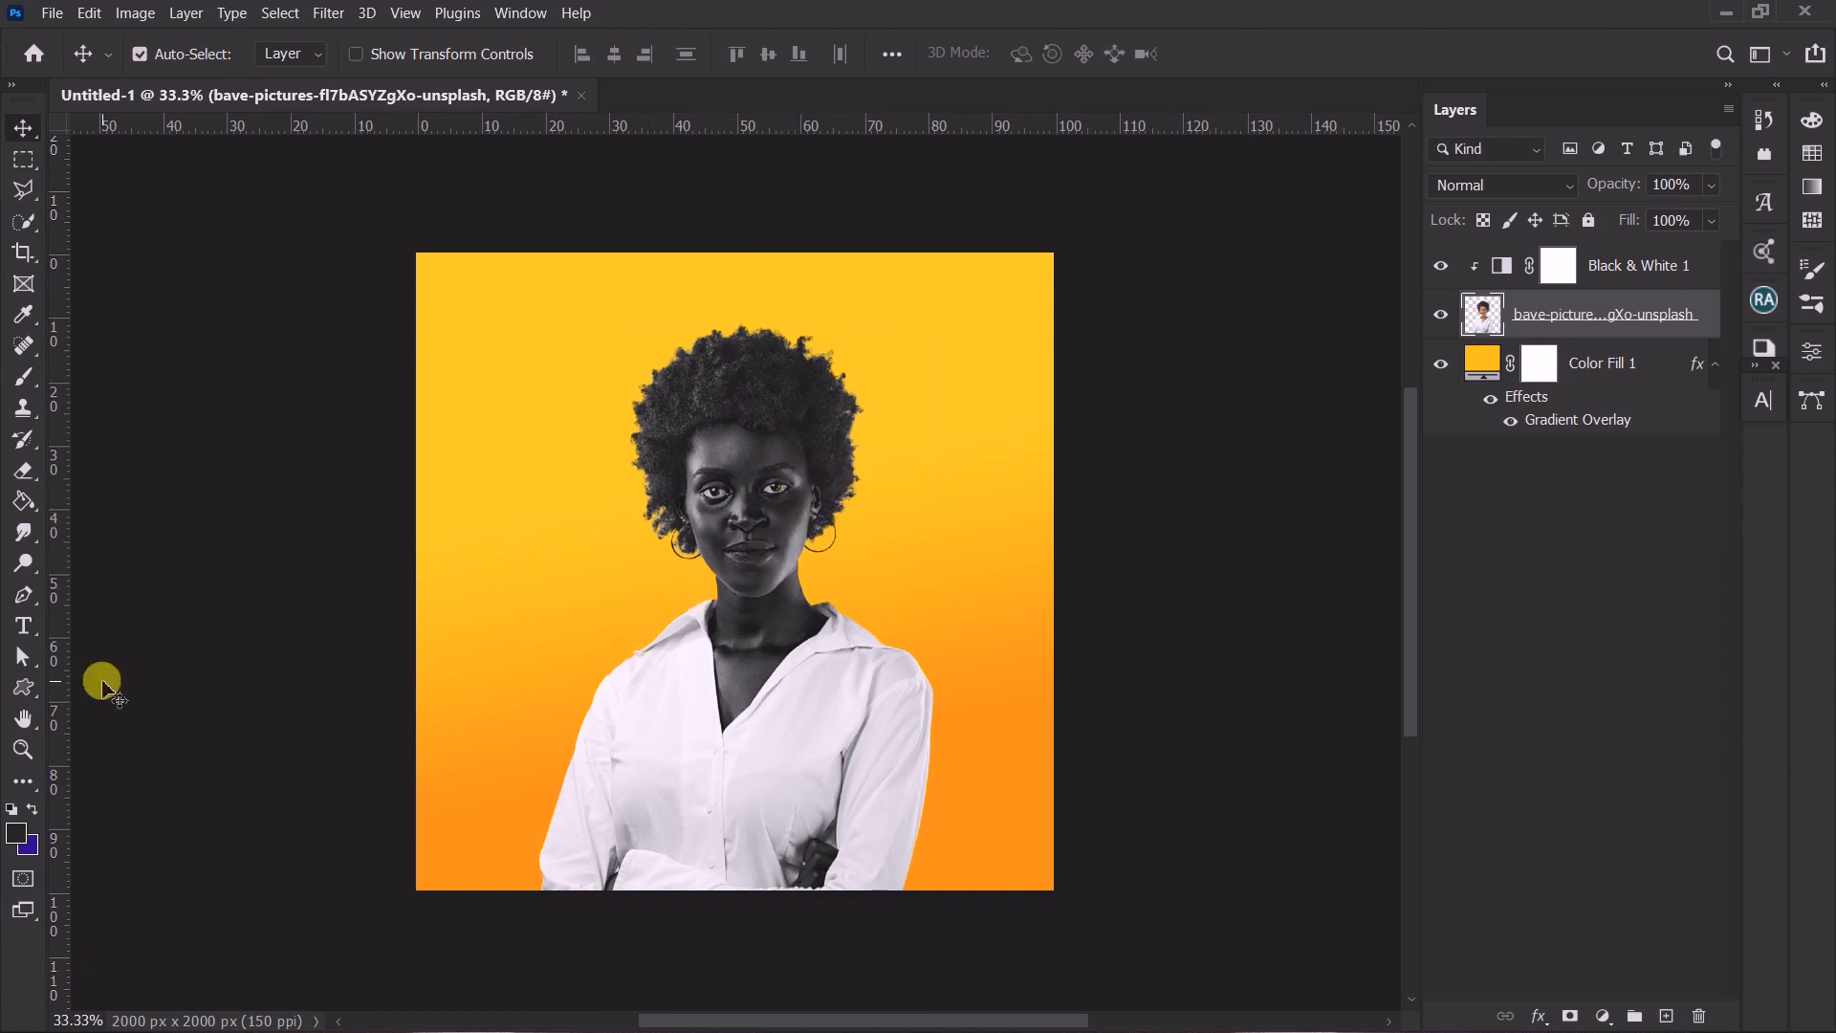
Draw a flat, unfilled ellipse about 1765 x 184 px across the woman's neck and collar, above the Black & White layer.
click(22, 690)
right_click(22, 692)
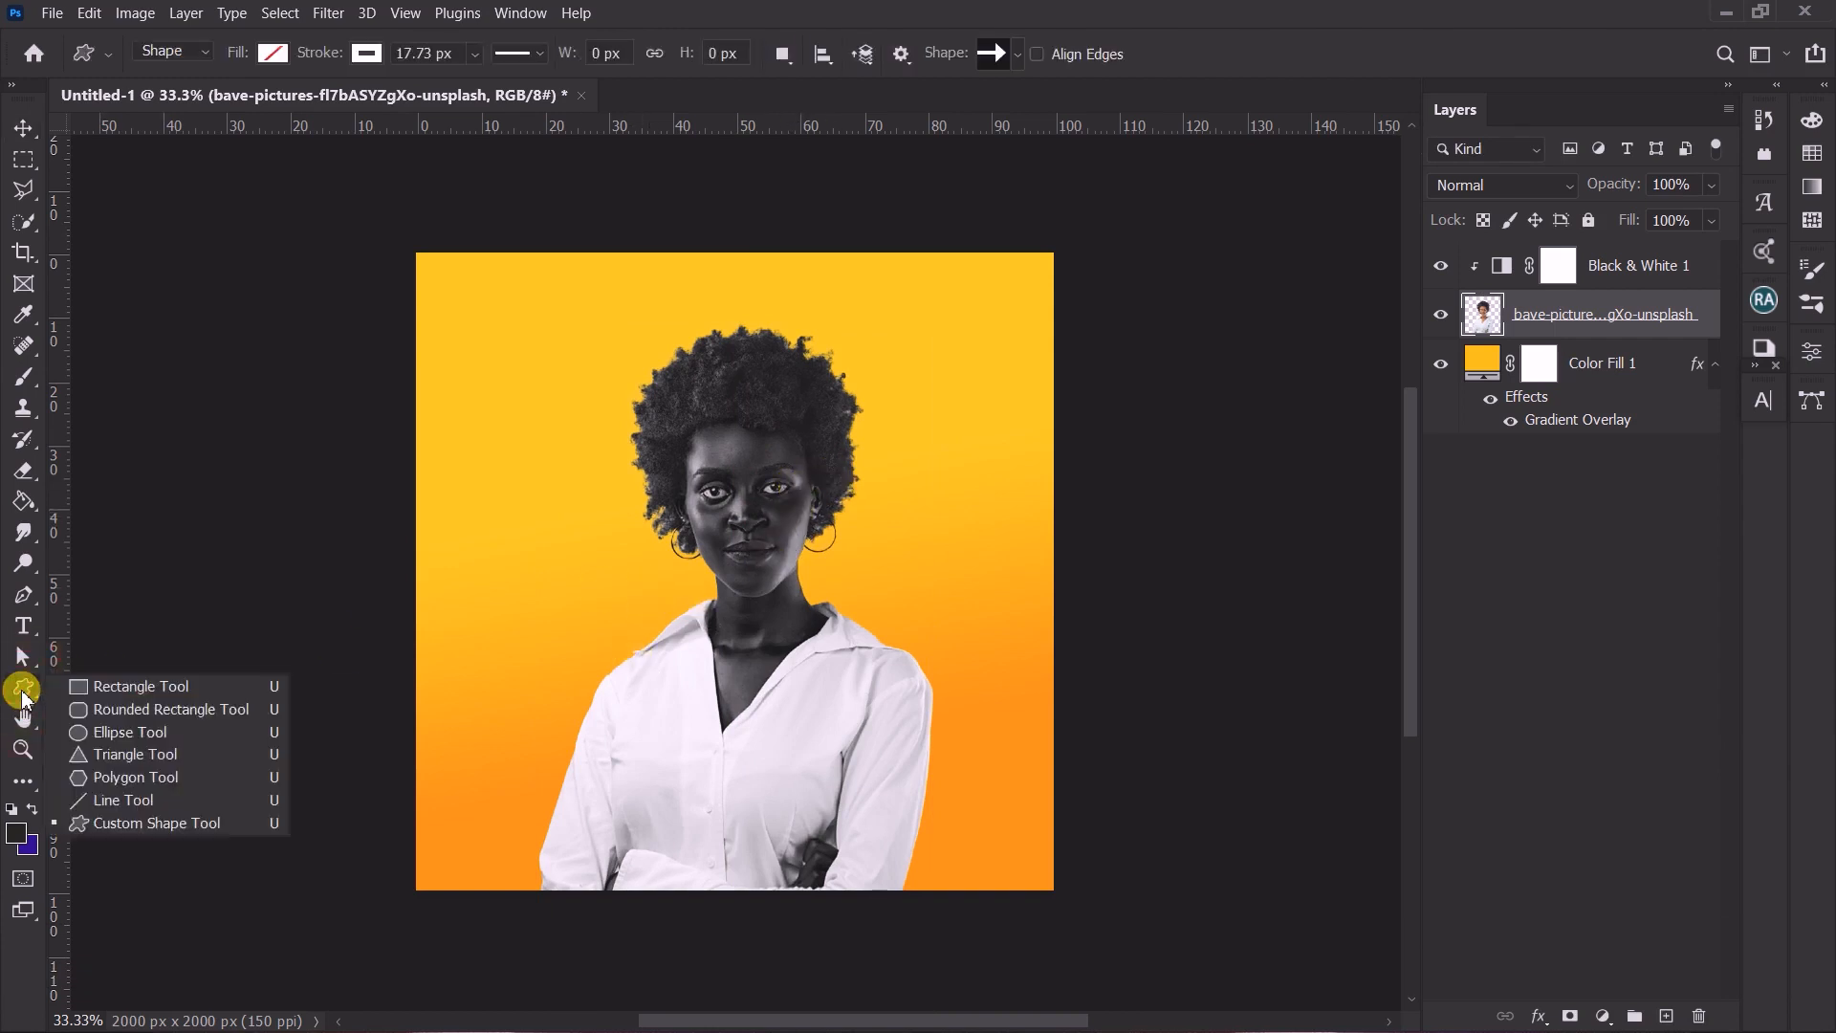
click(1637, 268)
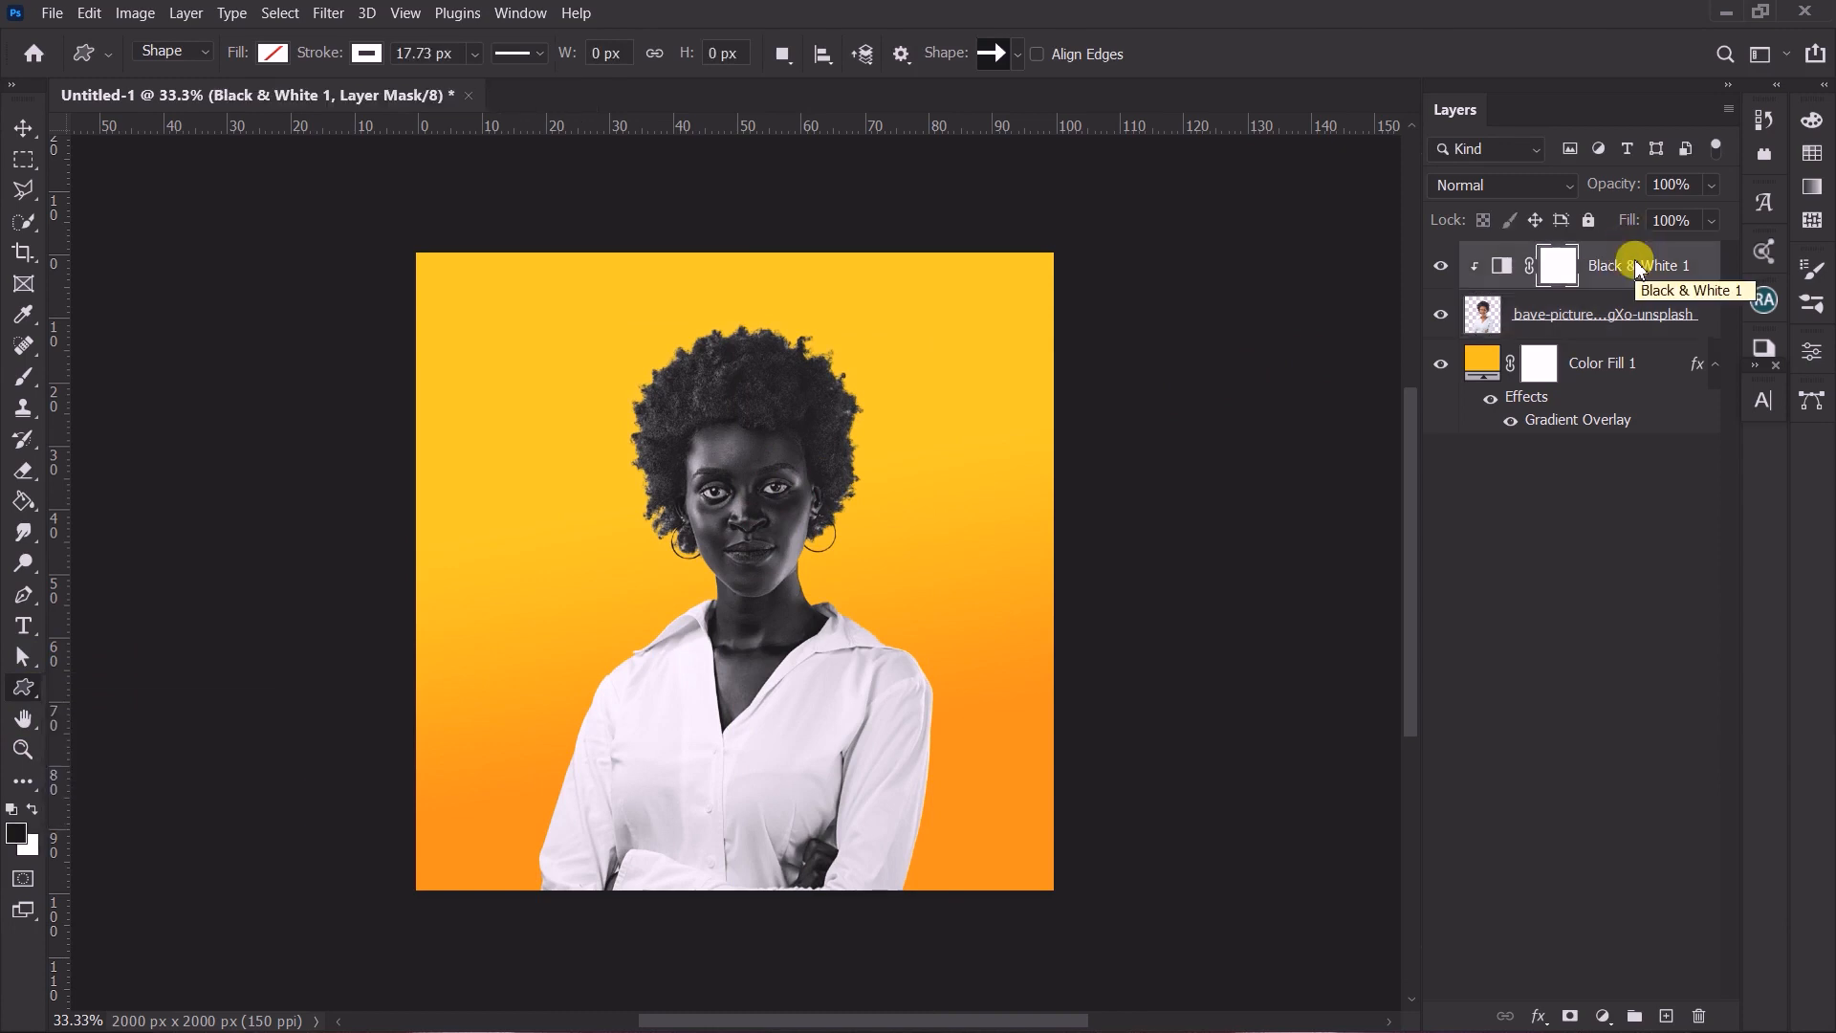
right_click(22, 687)
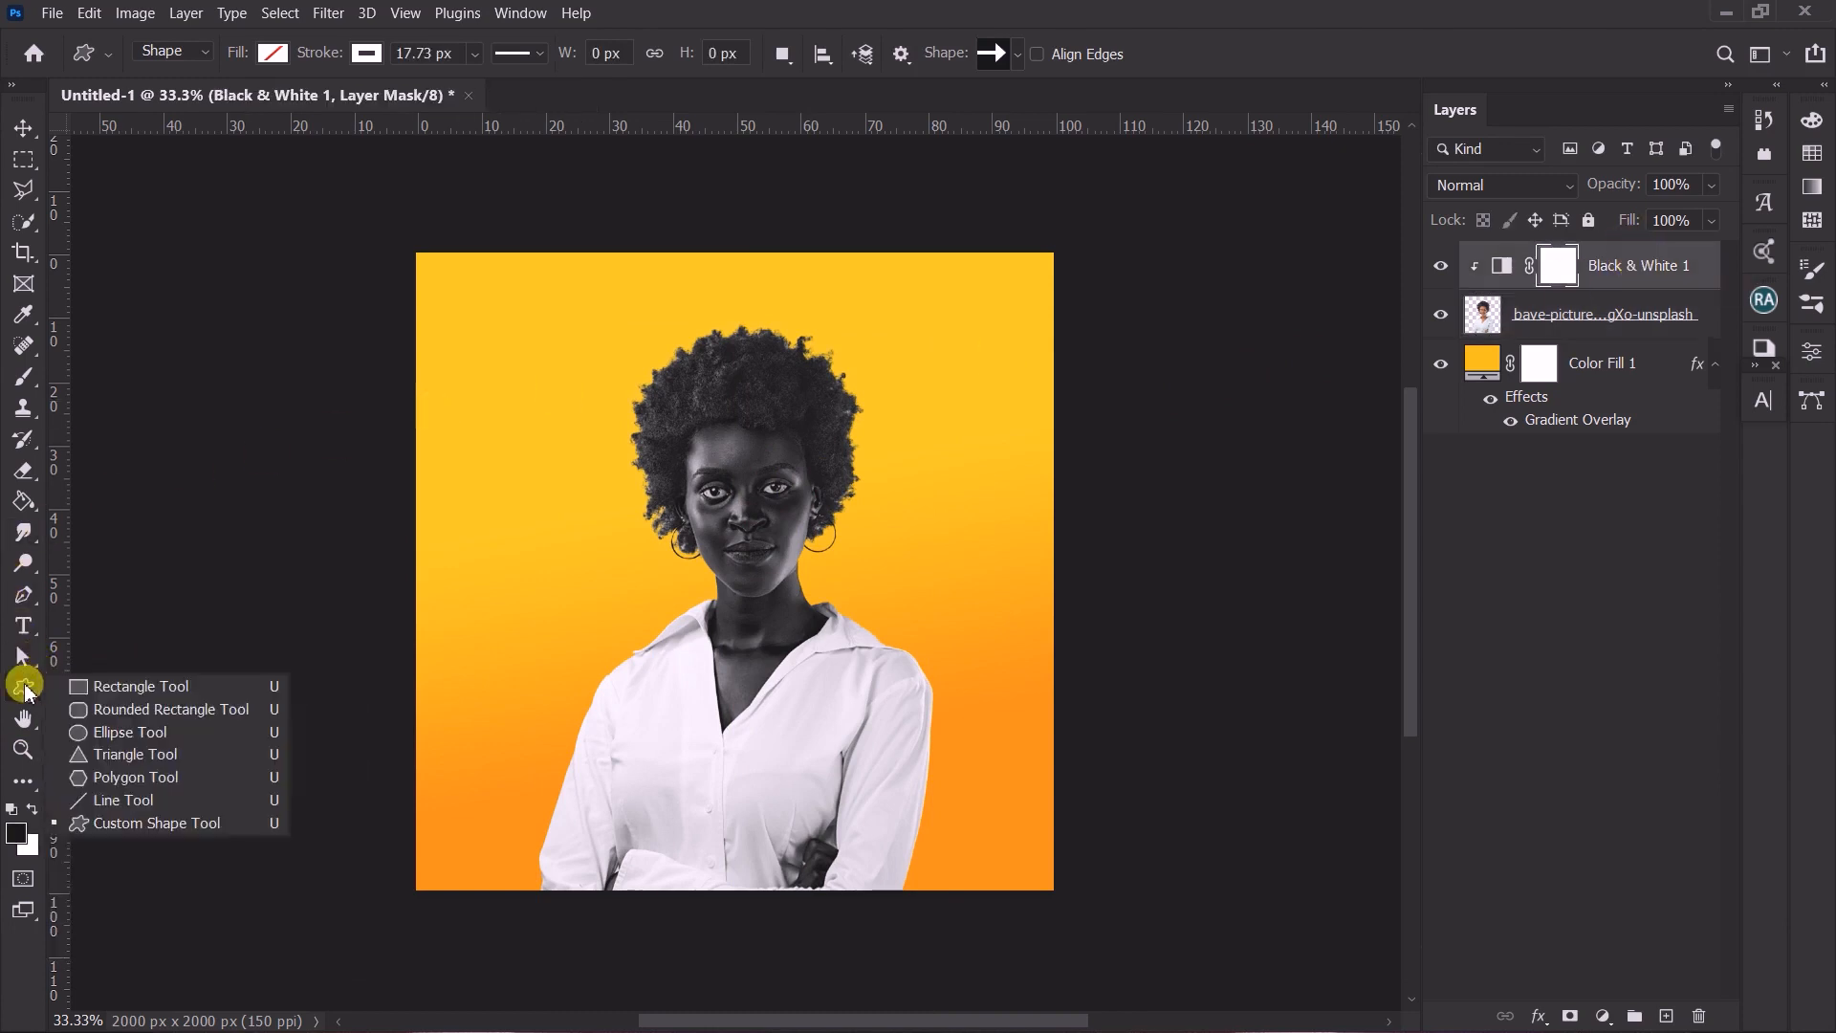
click(107, 731)
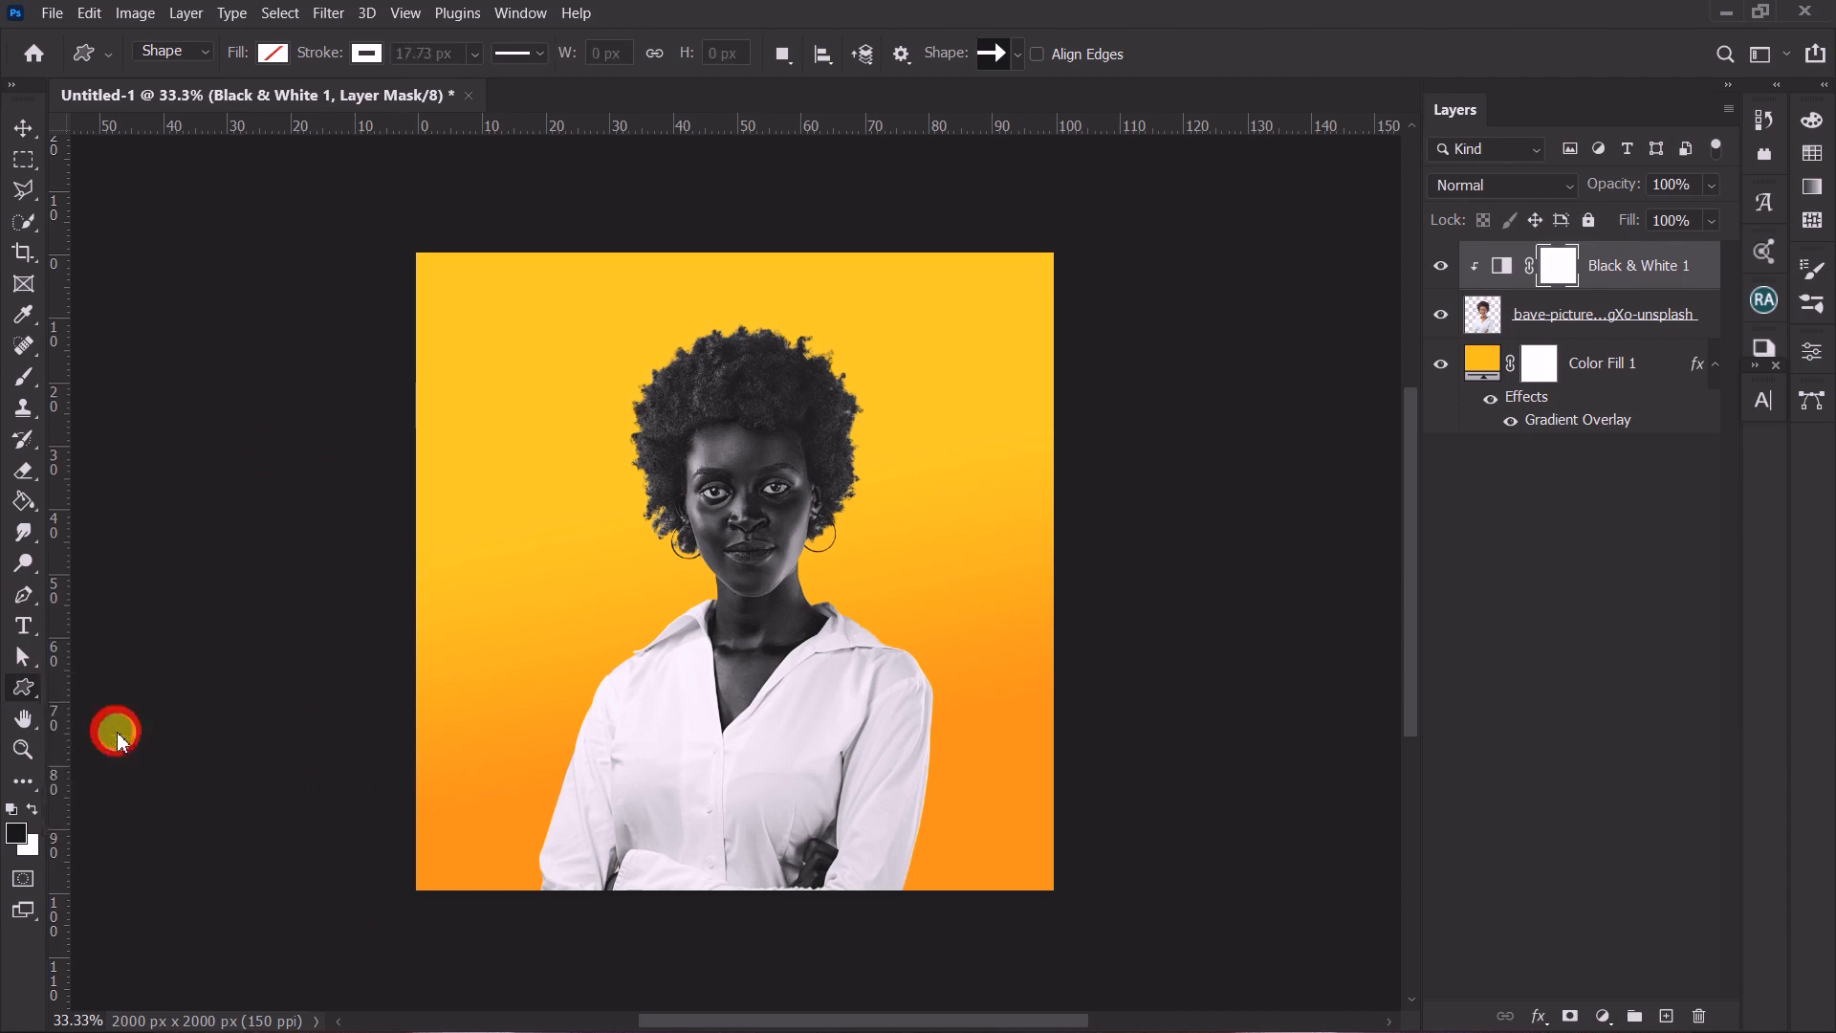
drag(474, 616, 1037, 674)
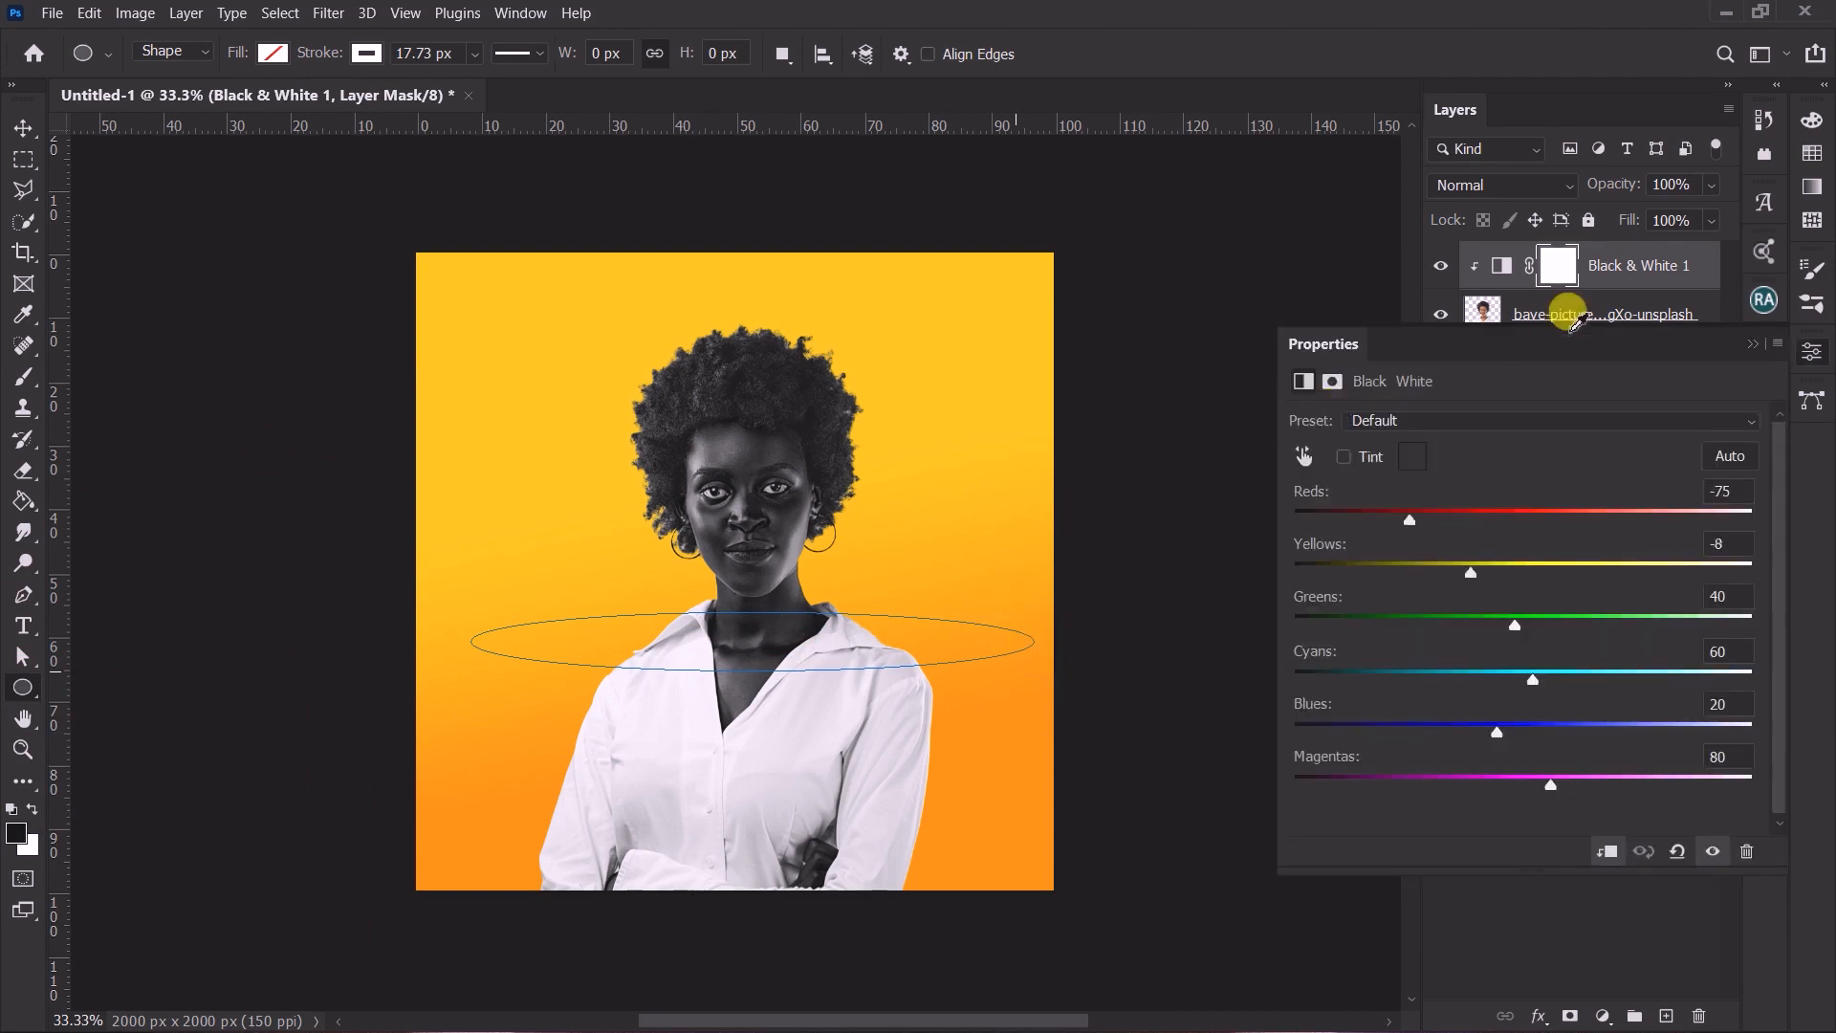
click(1756, 342)
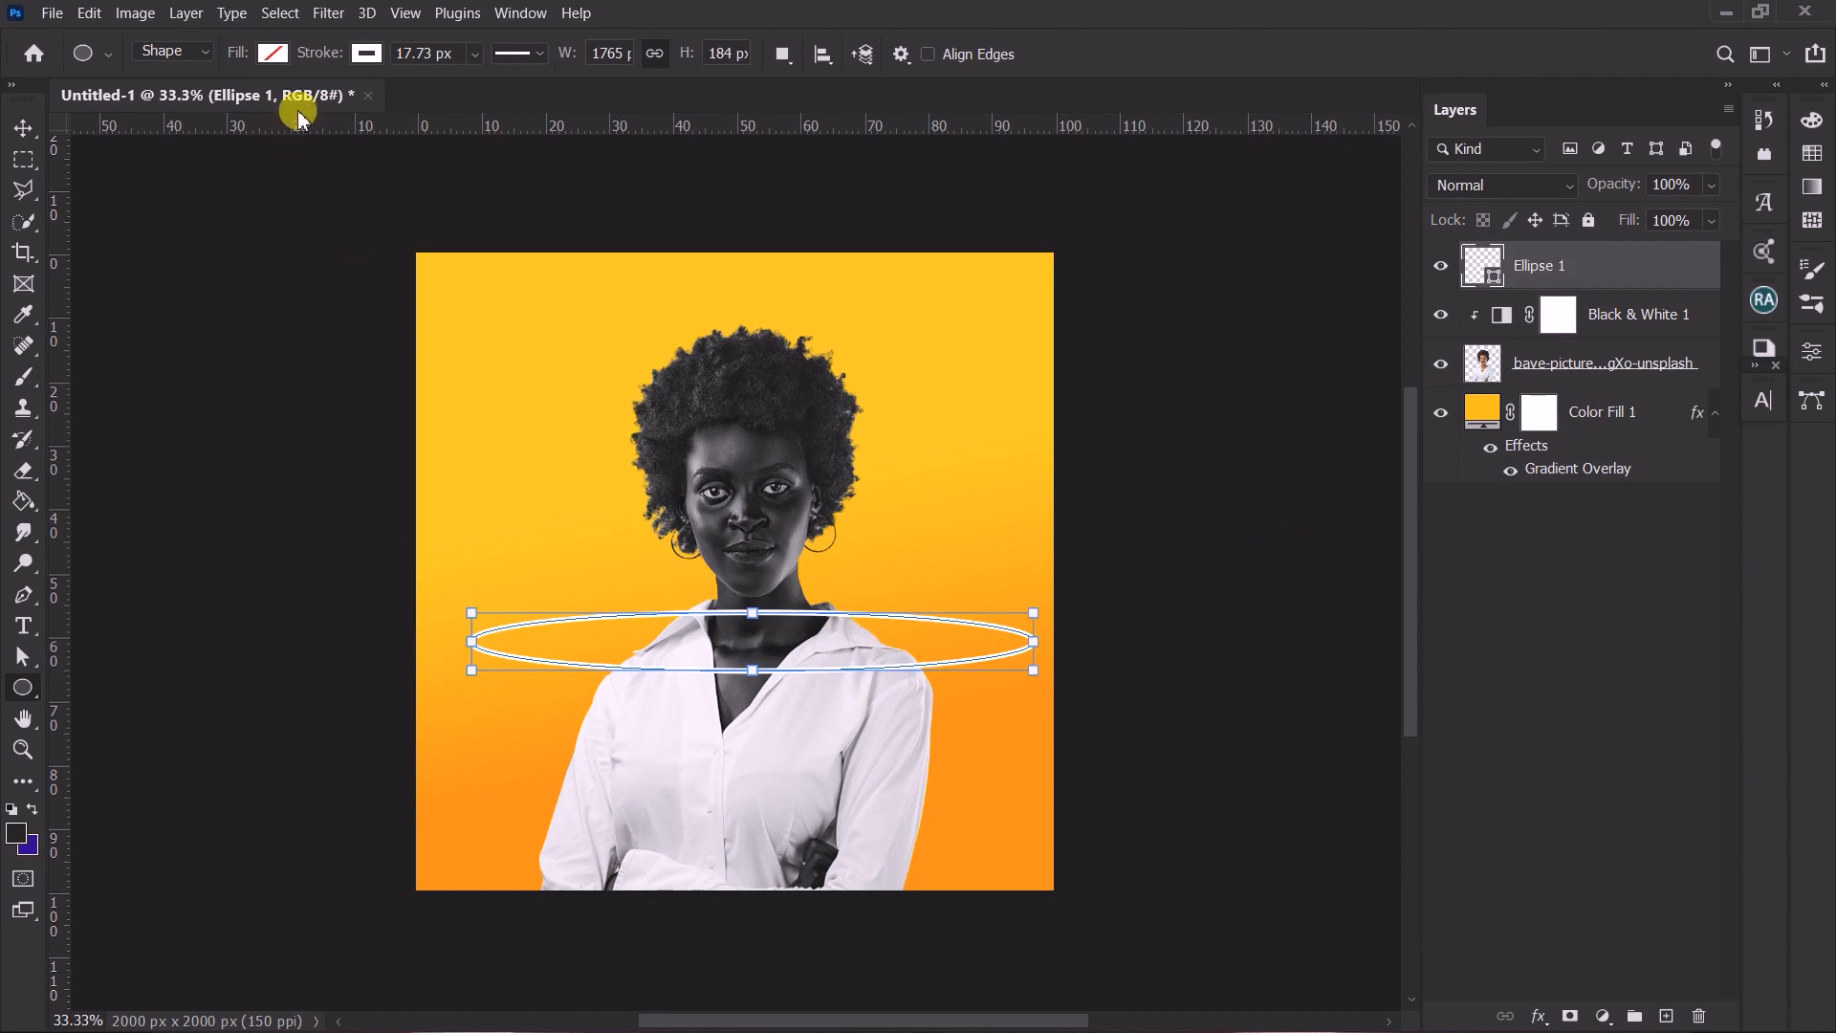
Try a red stroke on the ellipse, return it to white, and thicken the stroke to about 30 px.
click(368, 55)
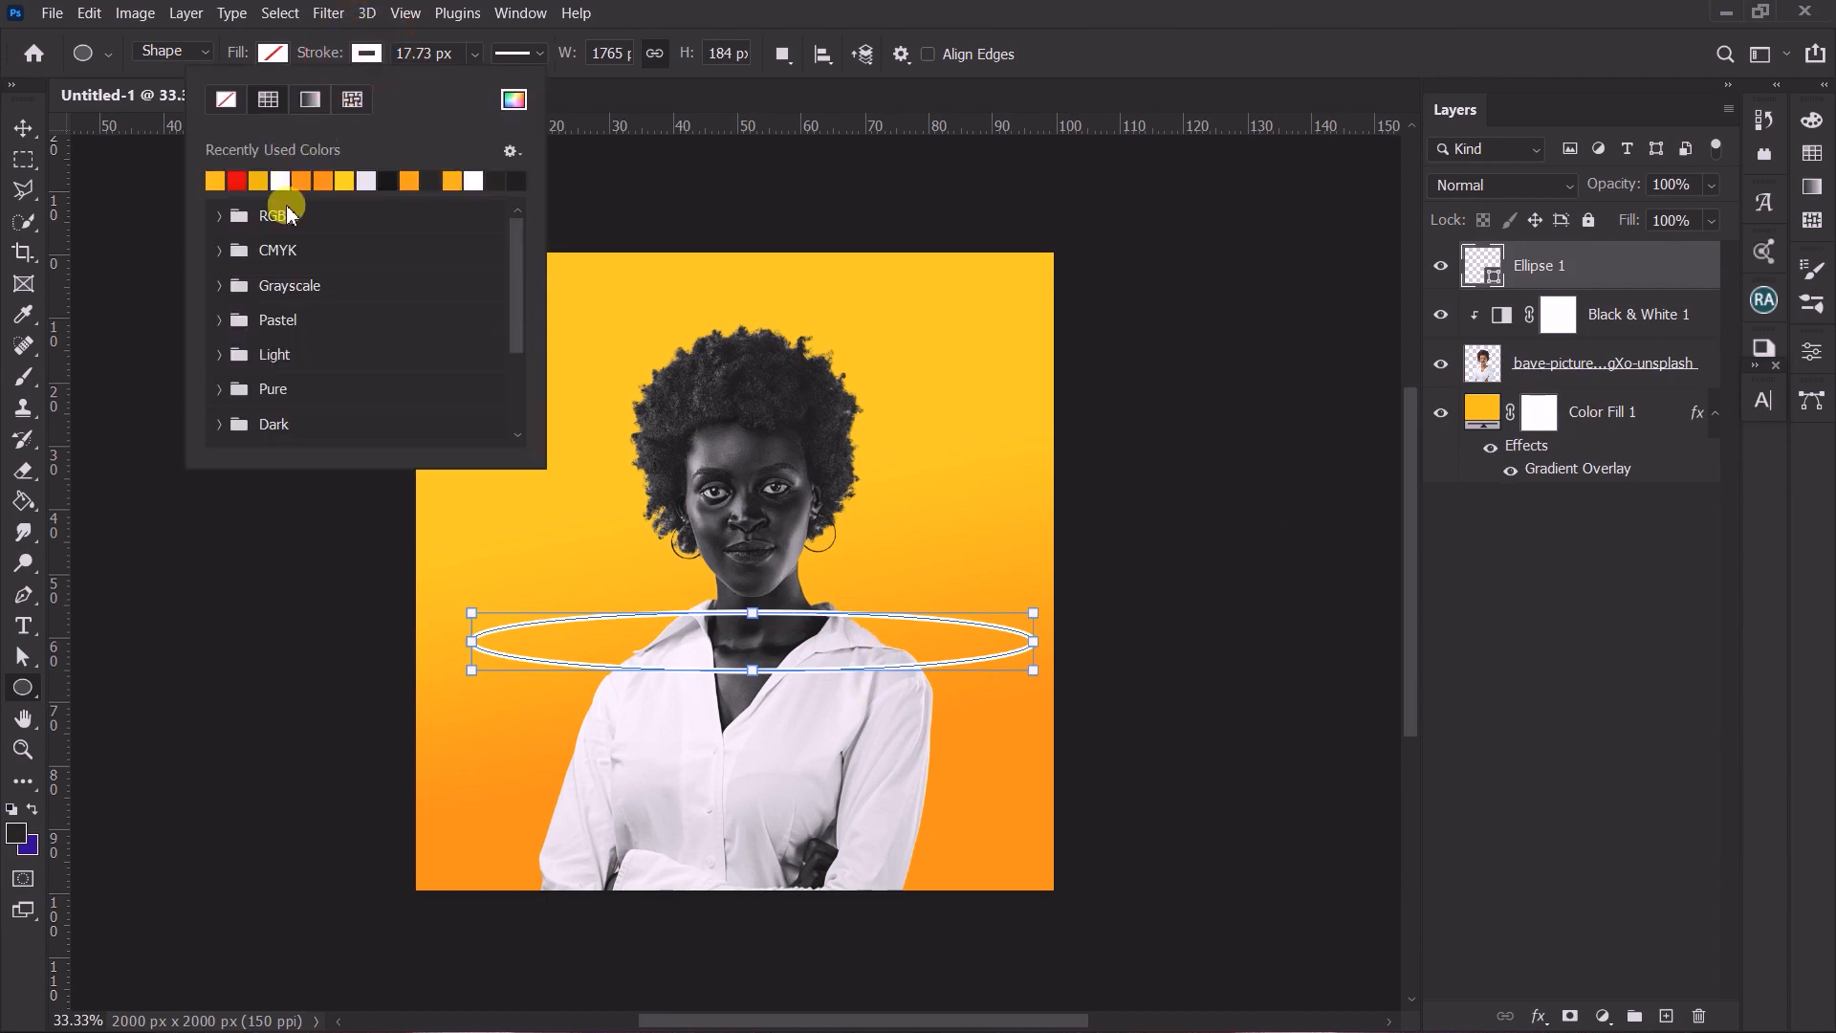
click(238, 178)
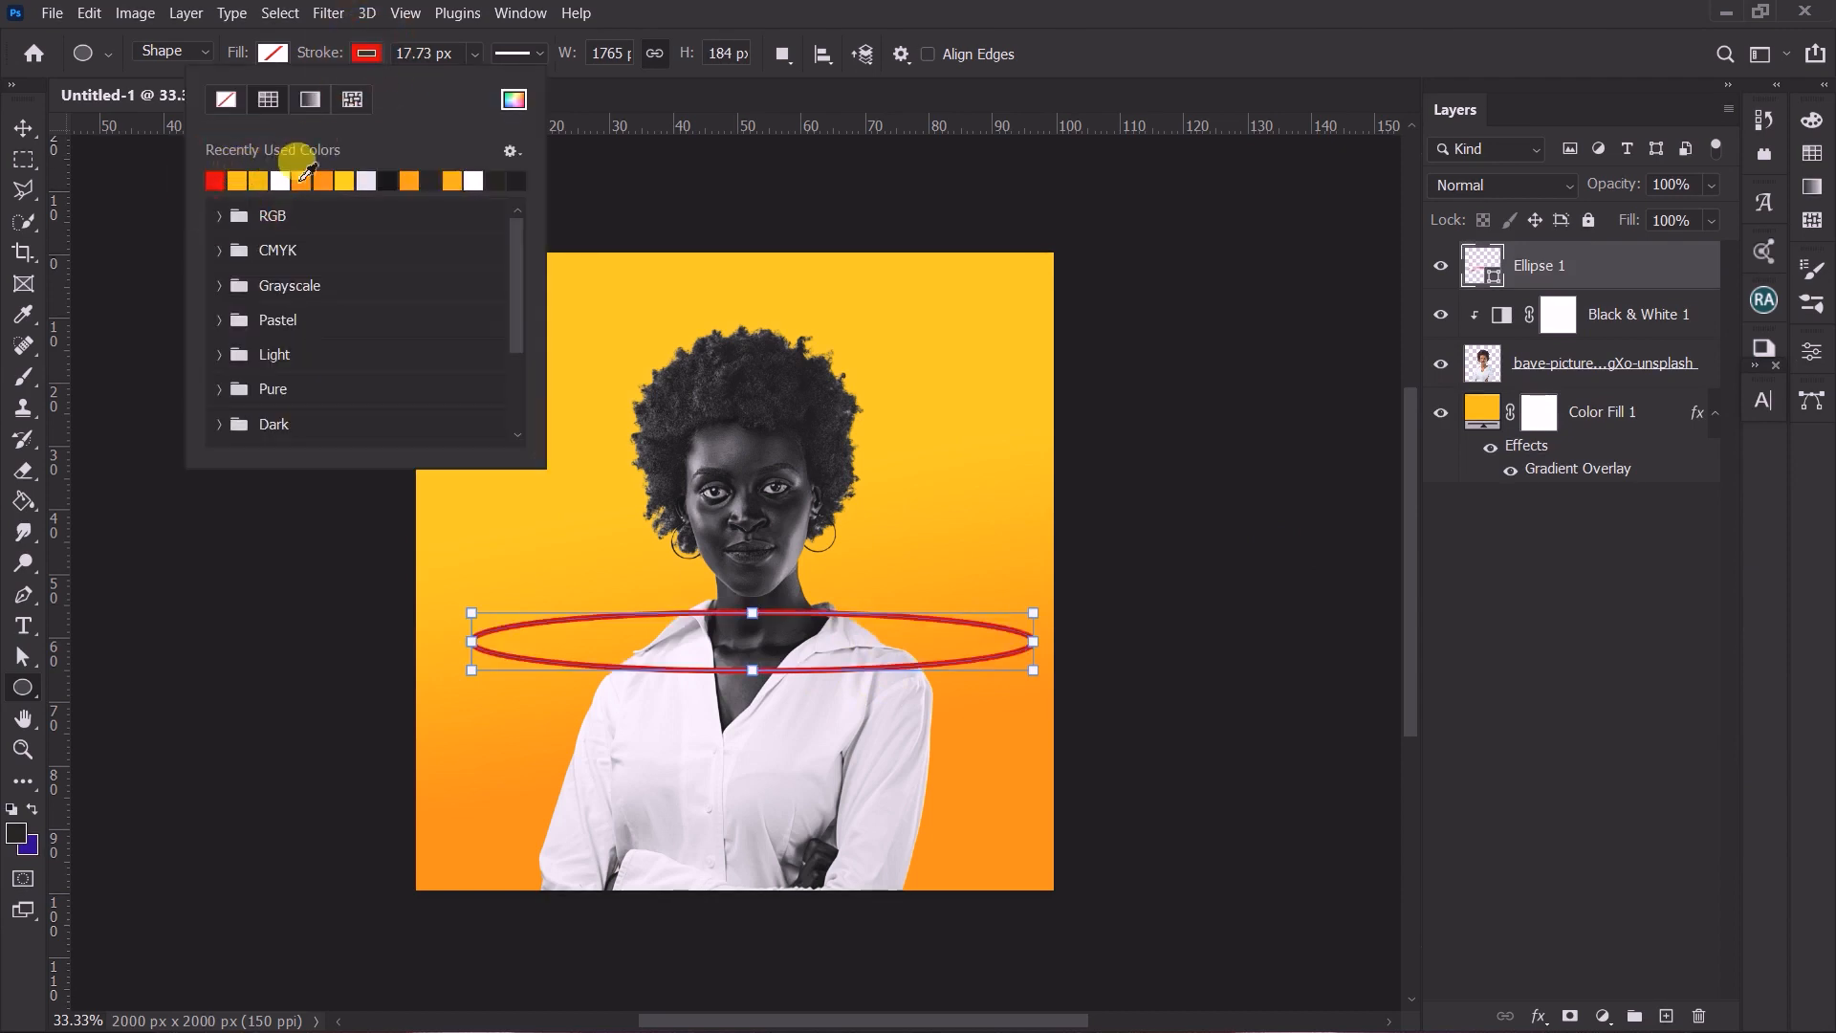
click(282, 178)
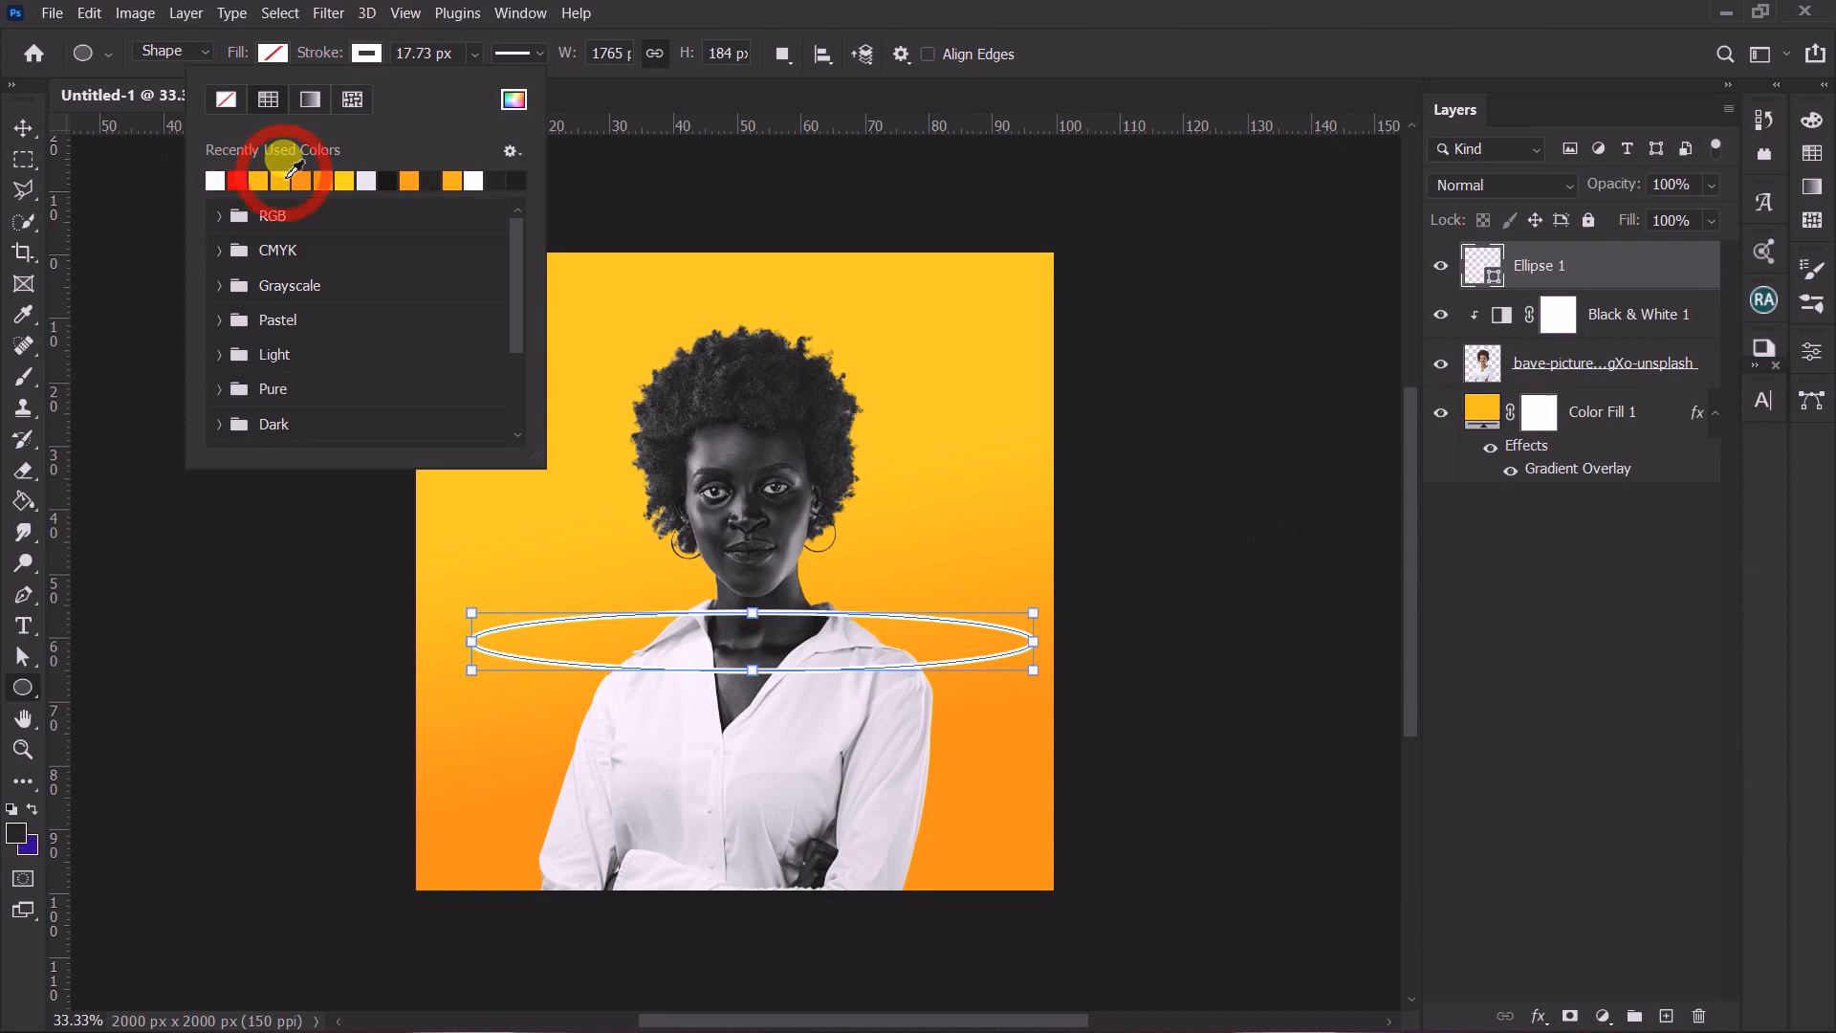
click(475, 55)
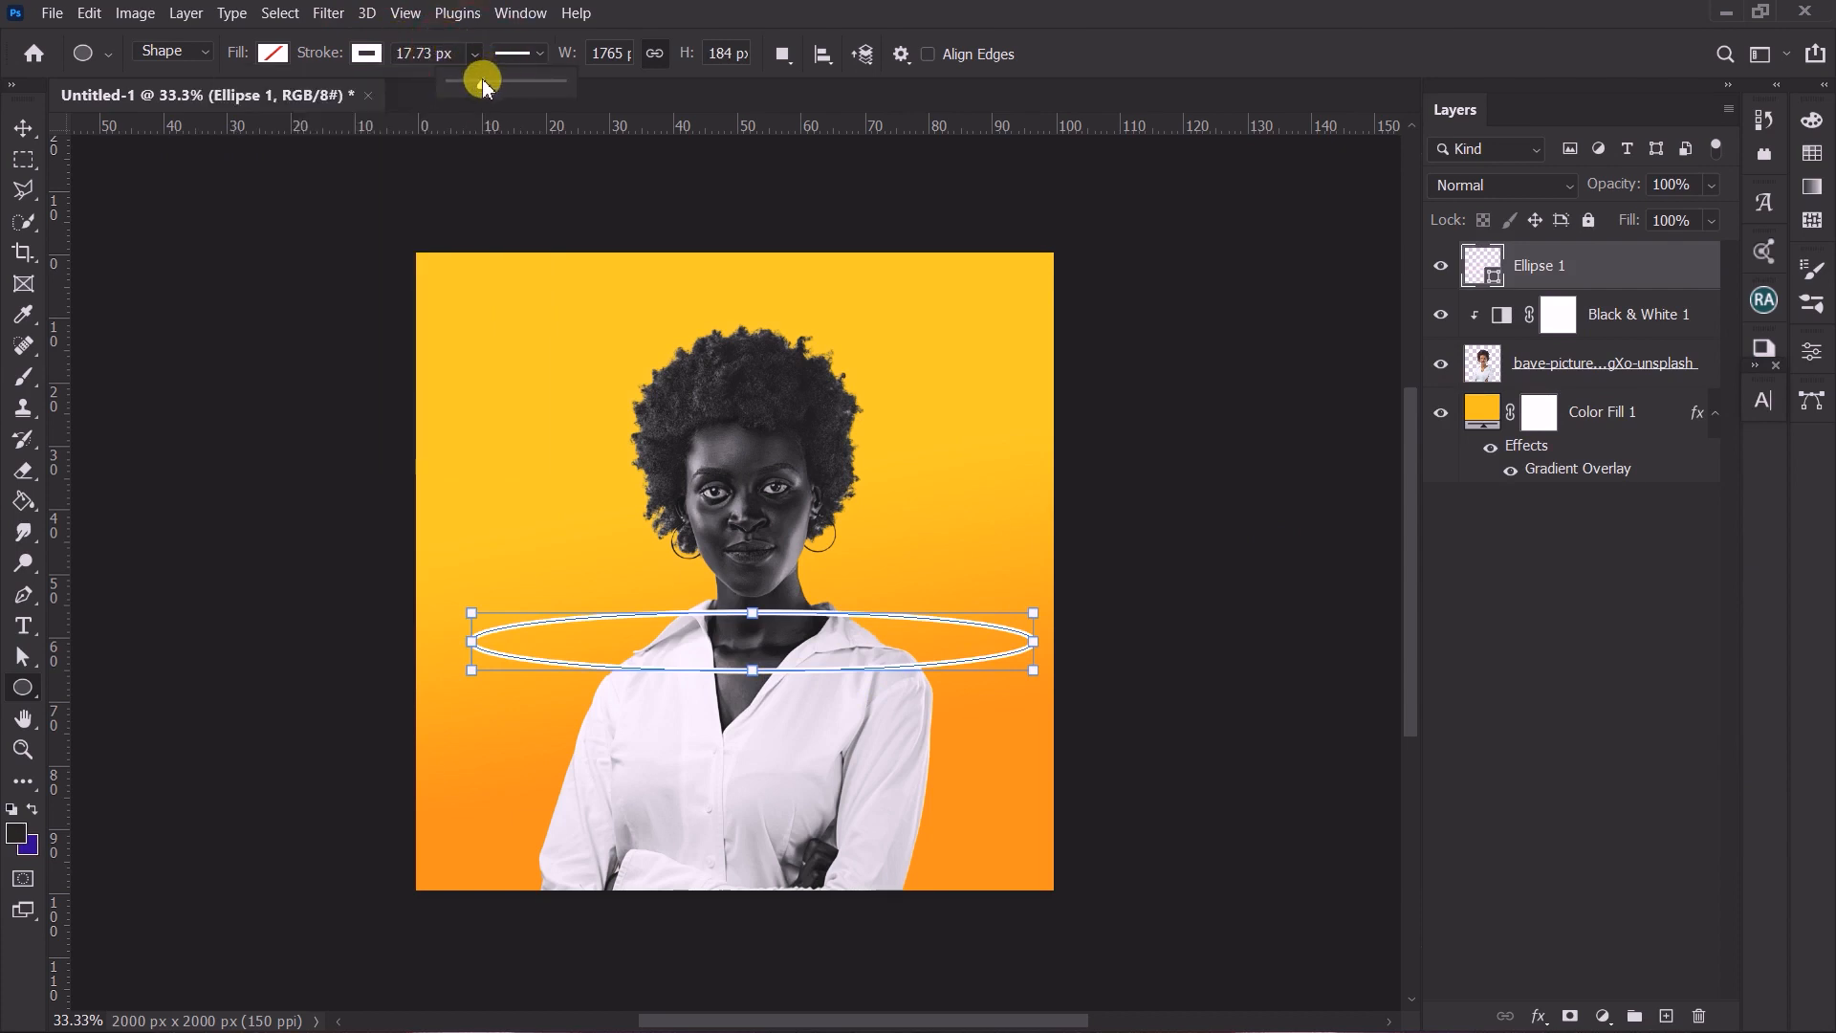
drag(489, 87, 522, 89)
click(494, 85)
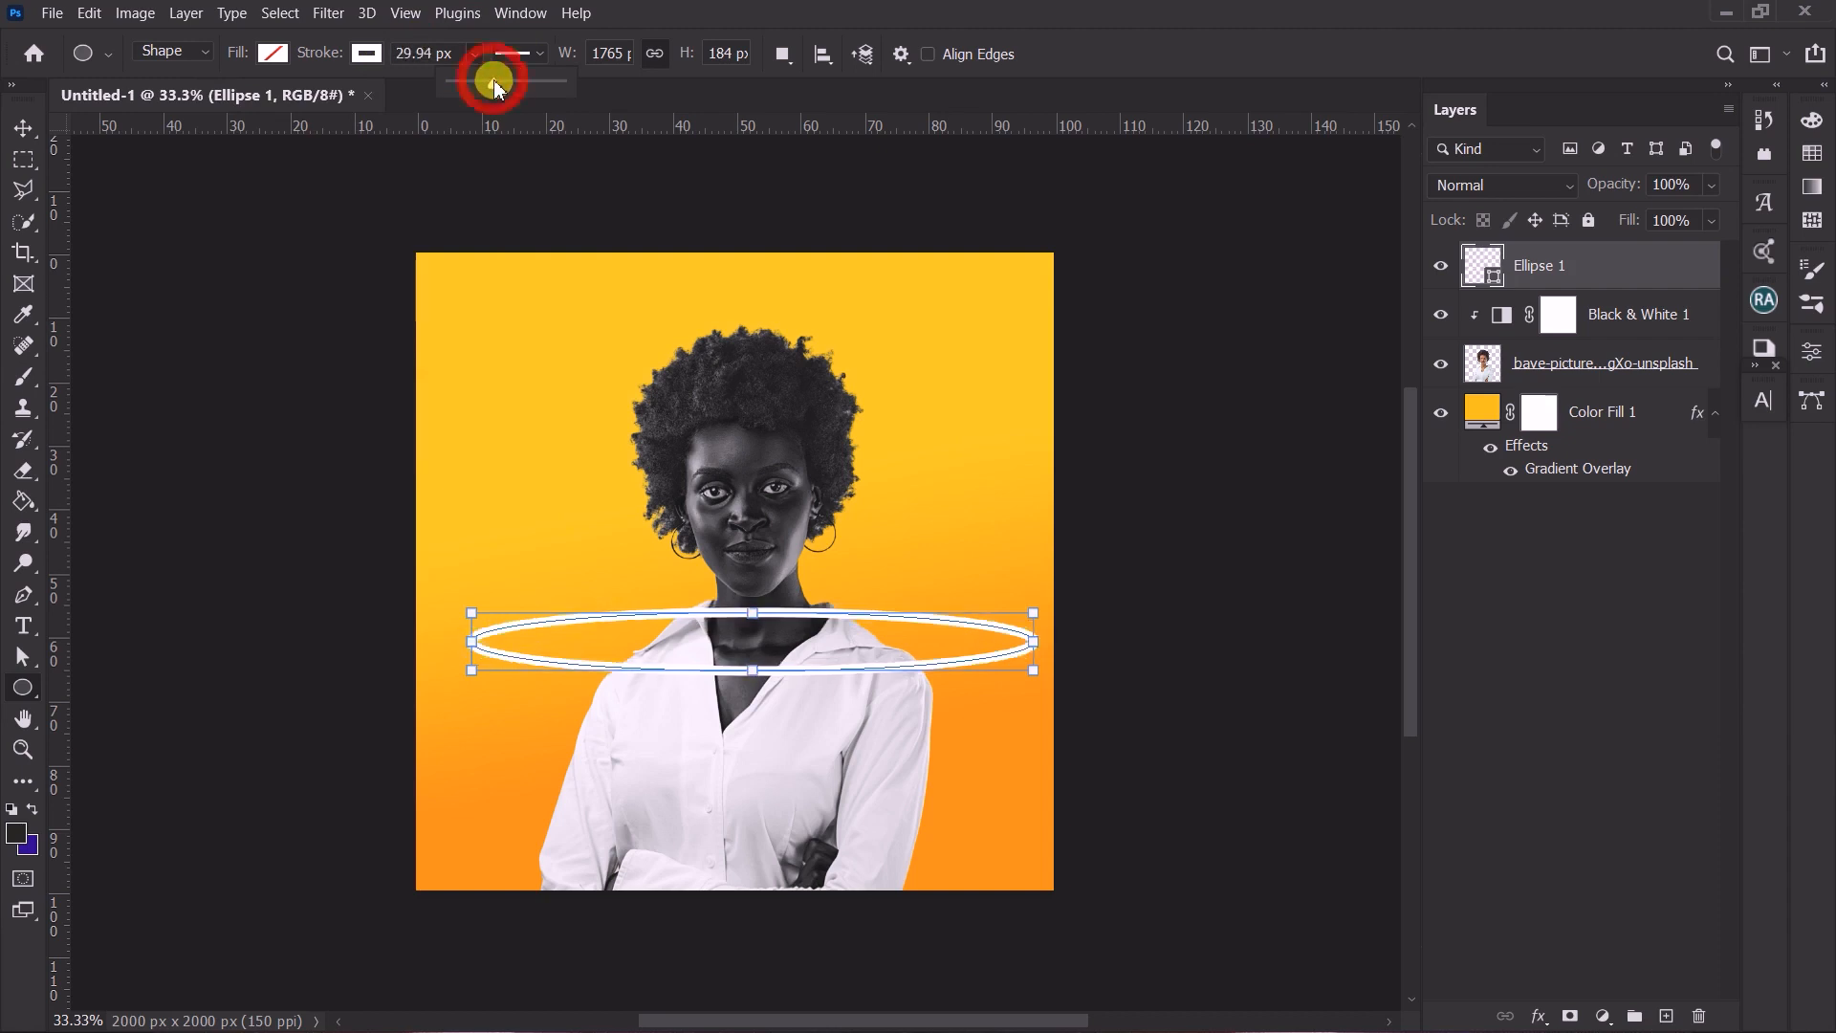
Rotate the ellipse to -15° with Free Transform and move it down over the woman's chest.
click(23, 127)
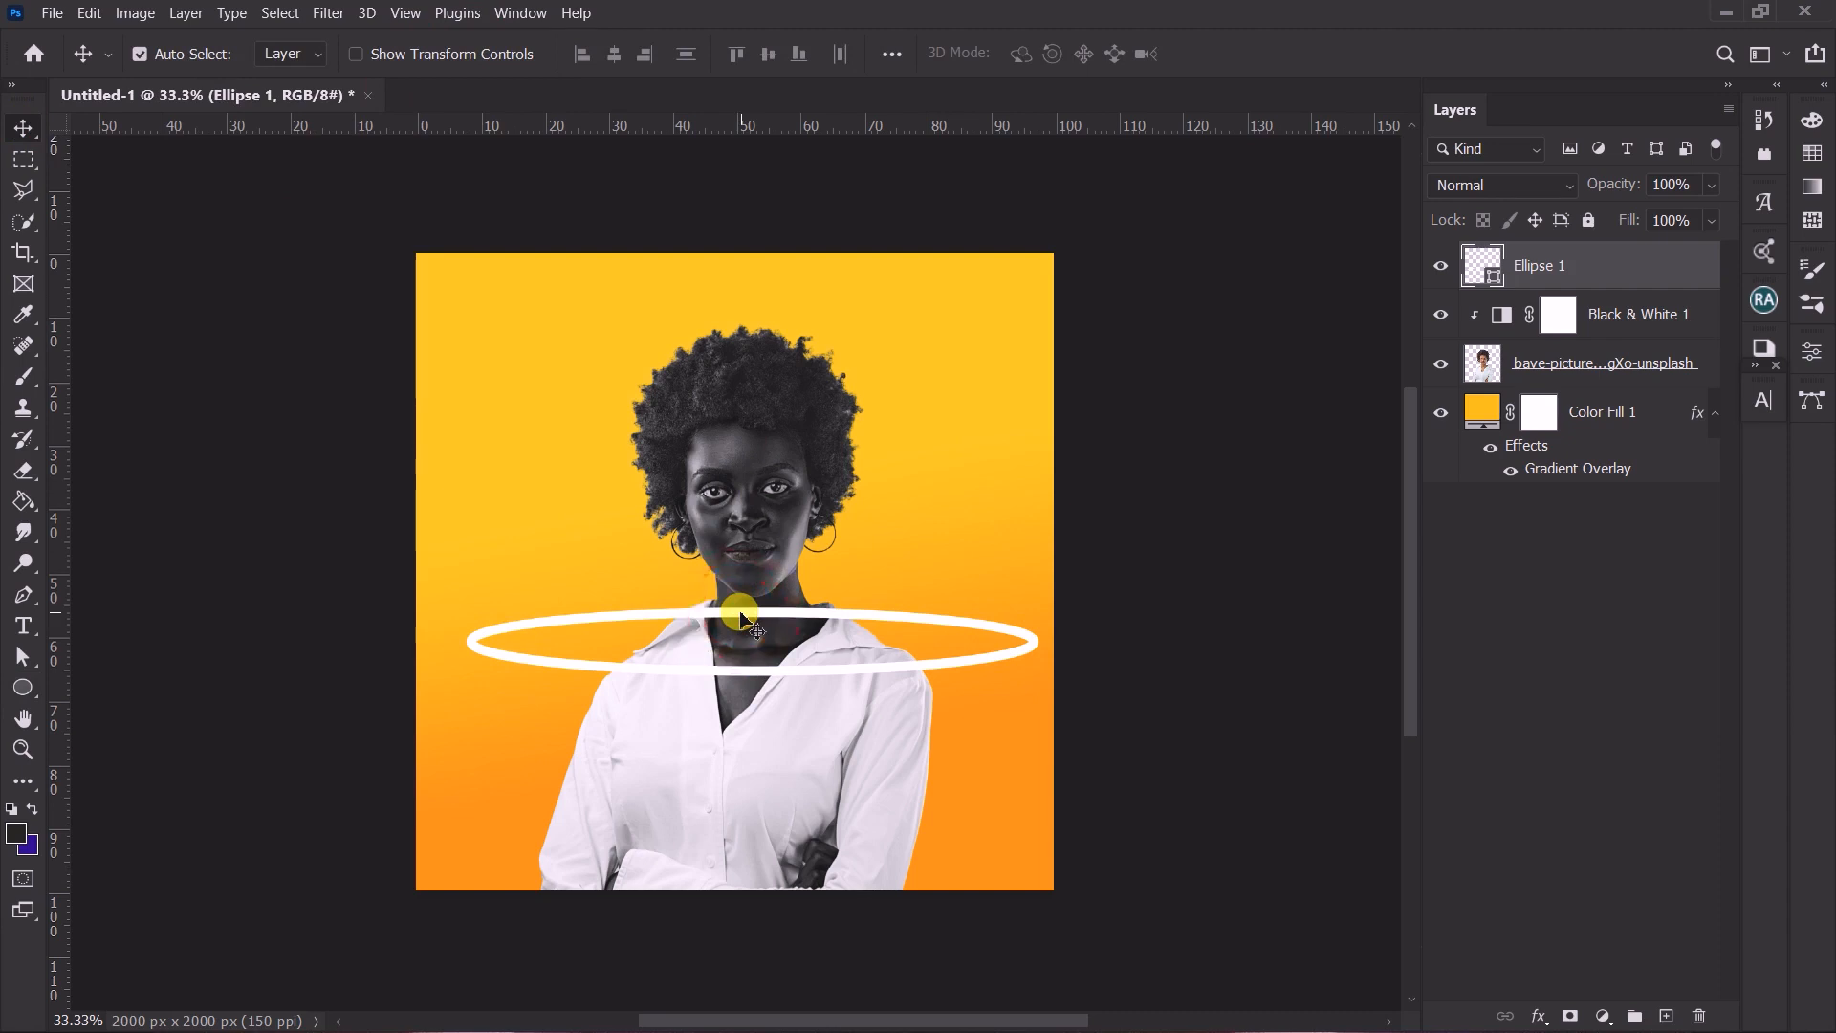
key(ctrl+t)
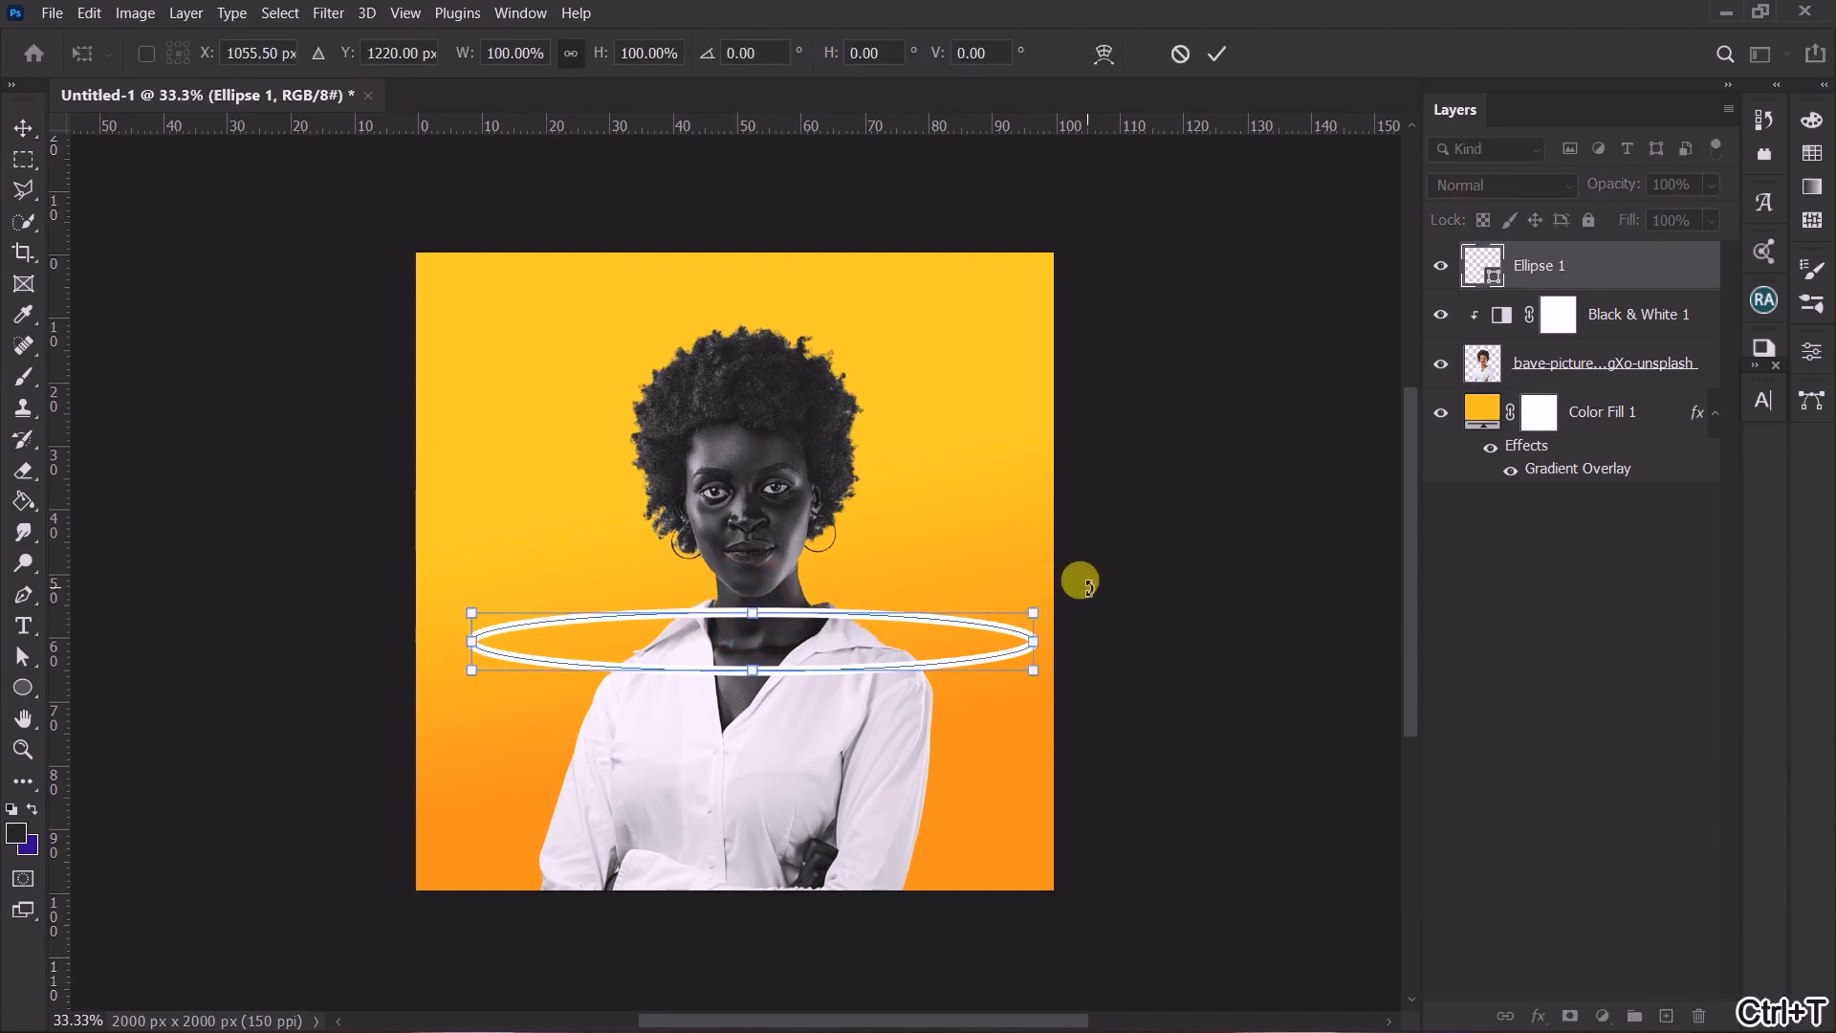
drag(1065, 545, 1062, 509)
drag(854, 623, 835, 671)
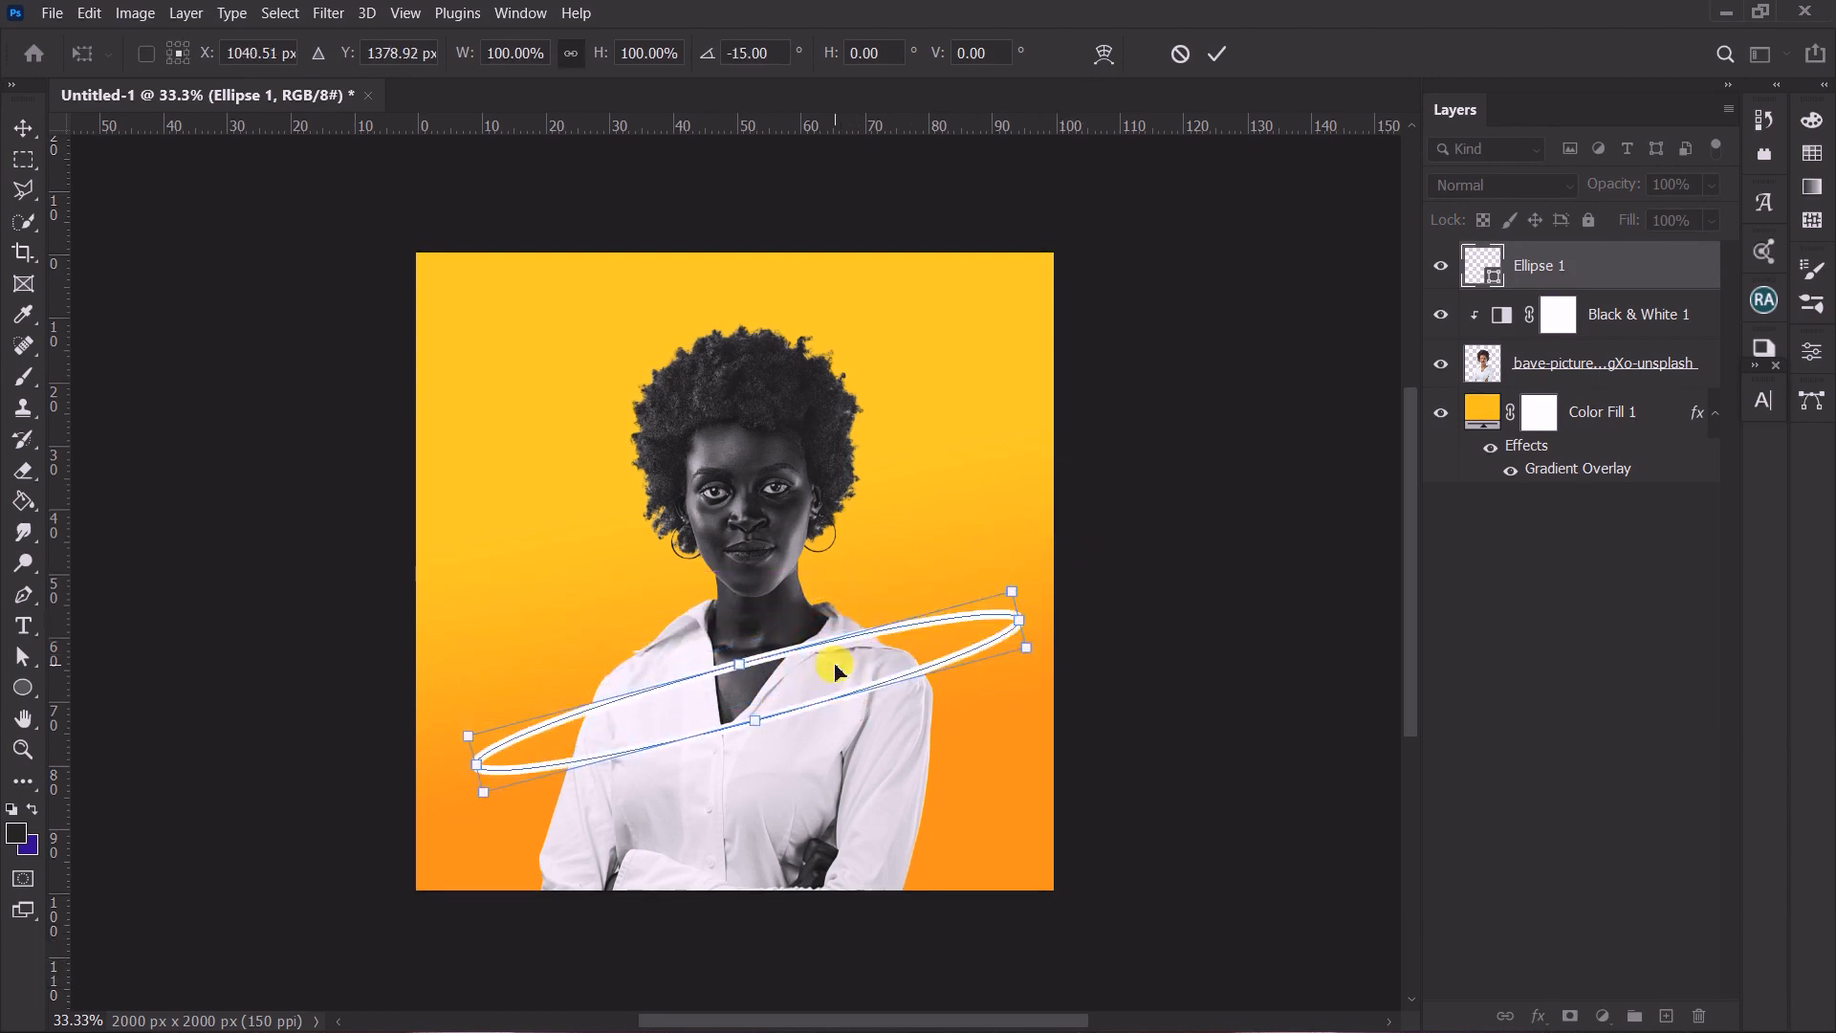
key(Return)
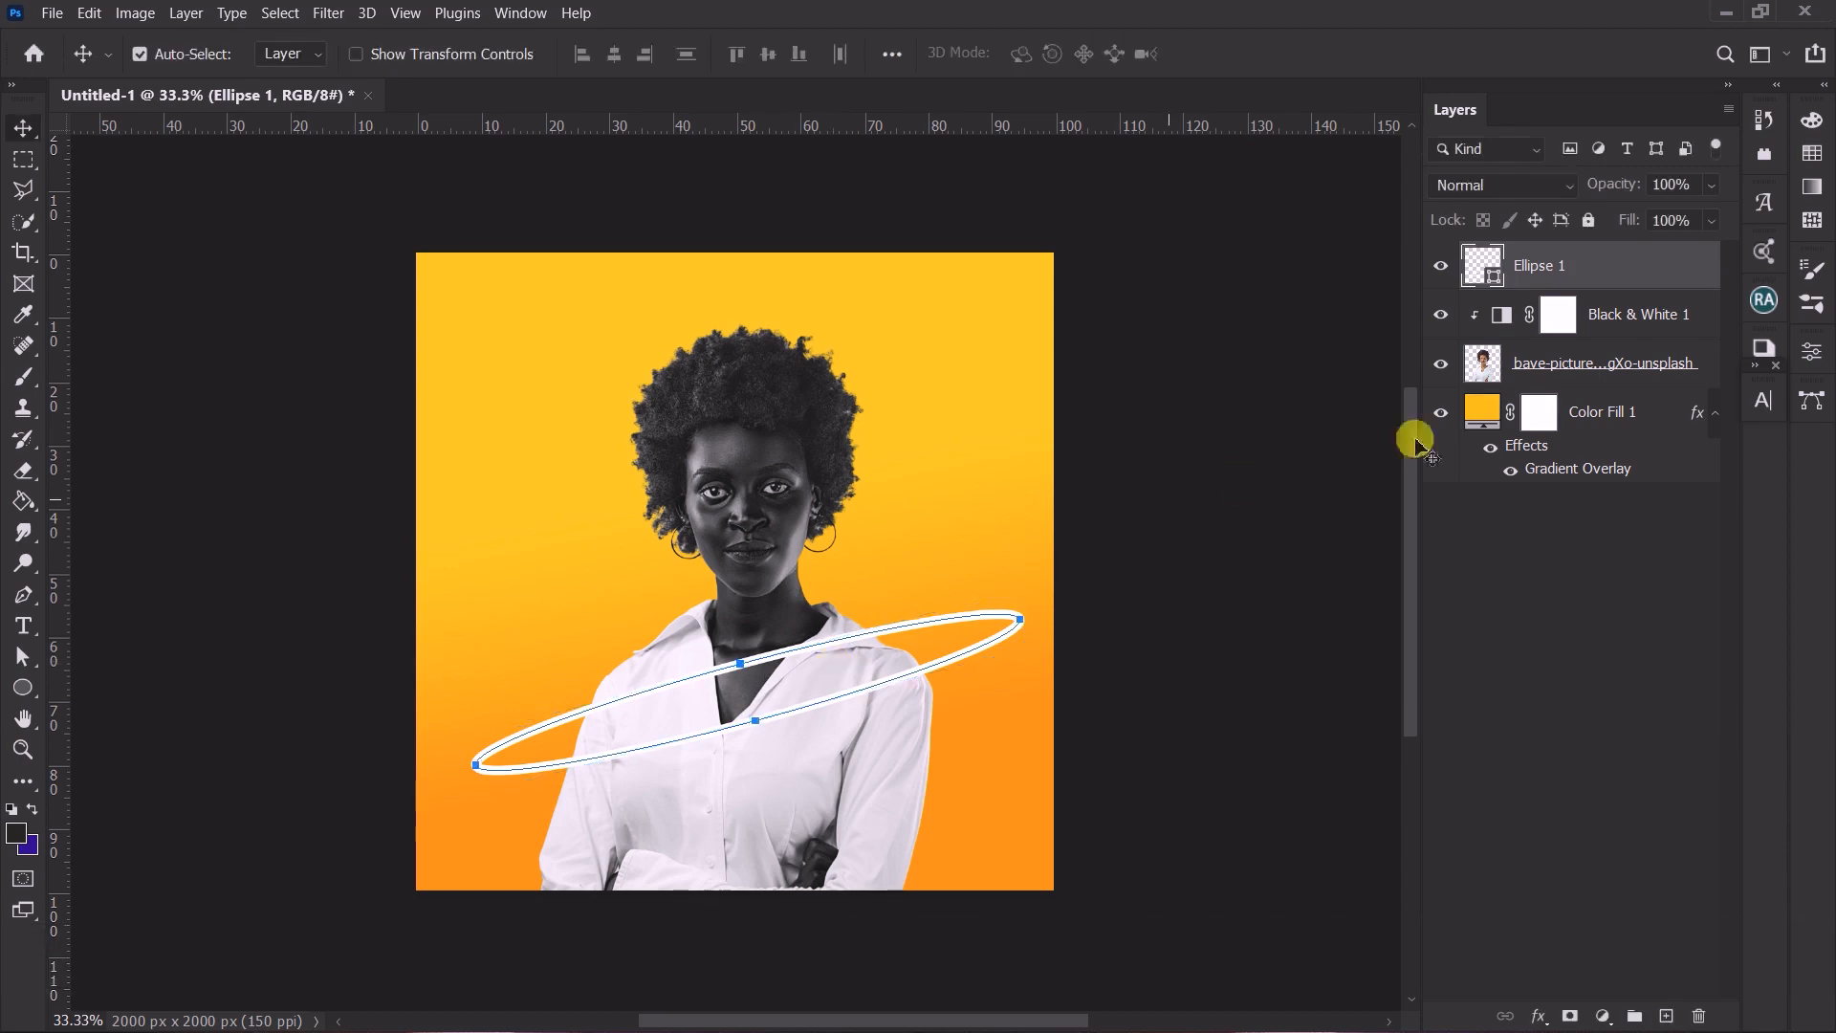
Load the portrait layer's outline as a selection.
click(1561, 370)
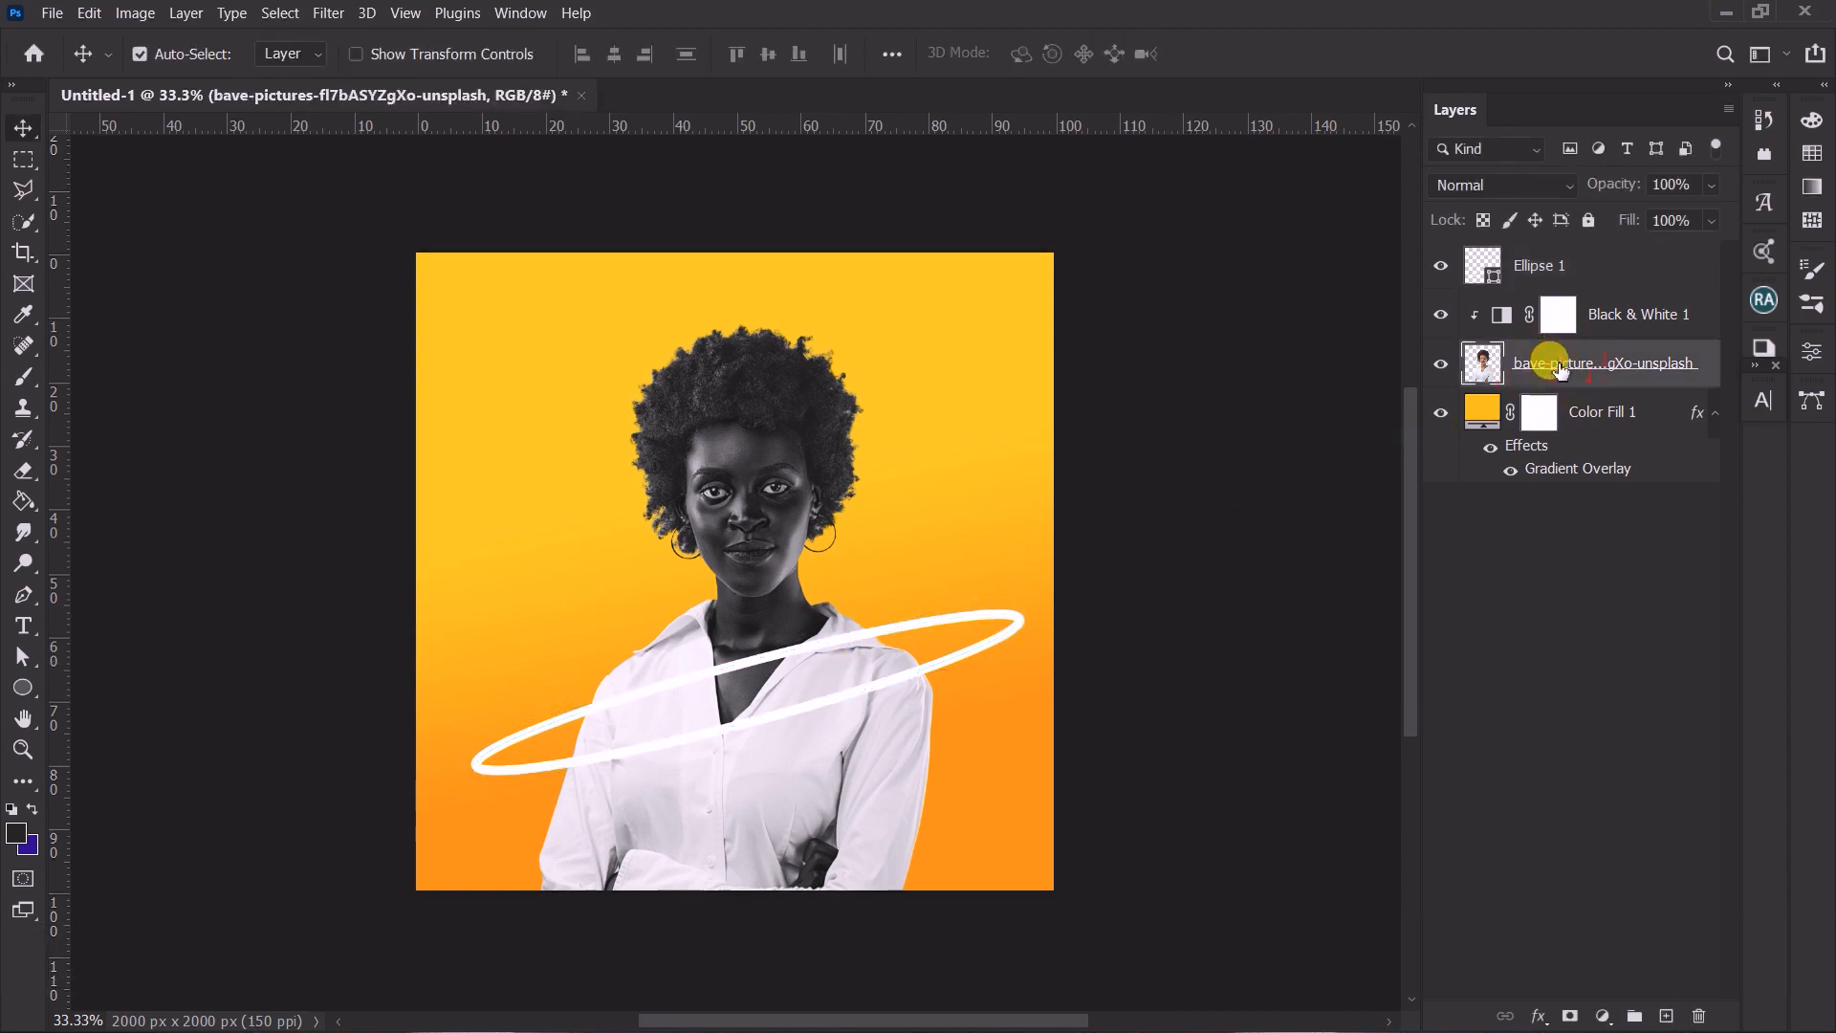
alt+click(1489, 372)
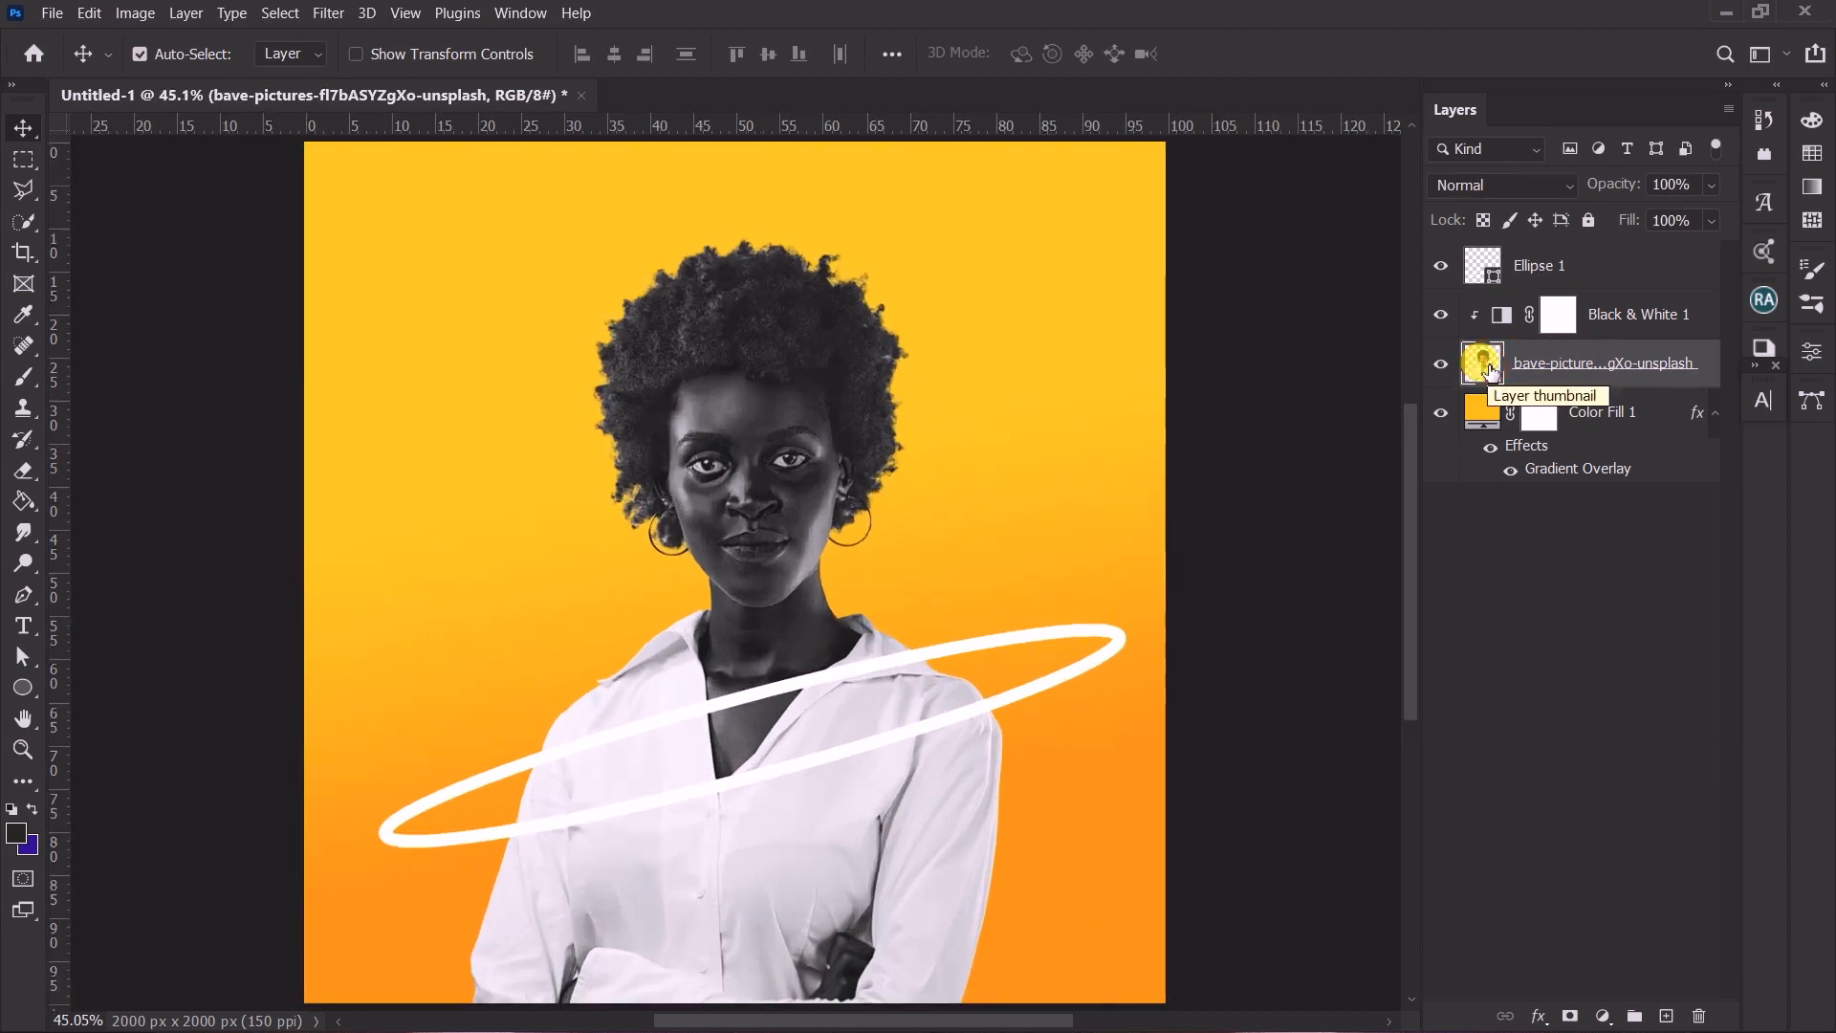
key(ctrl)
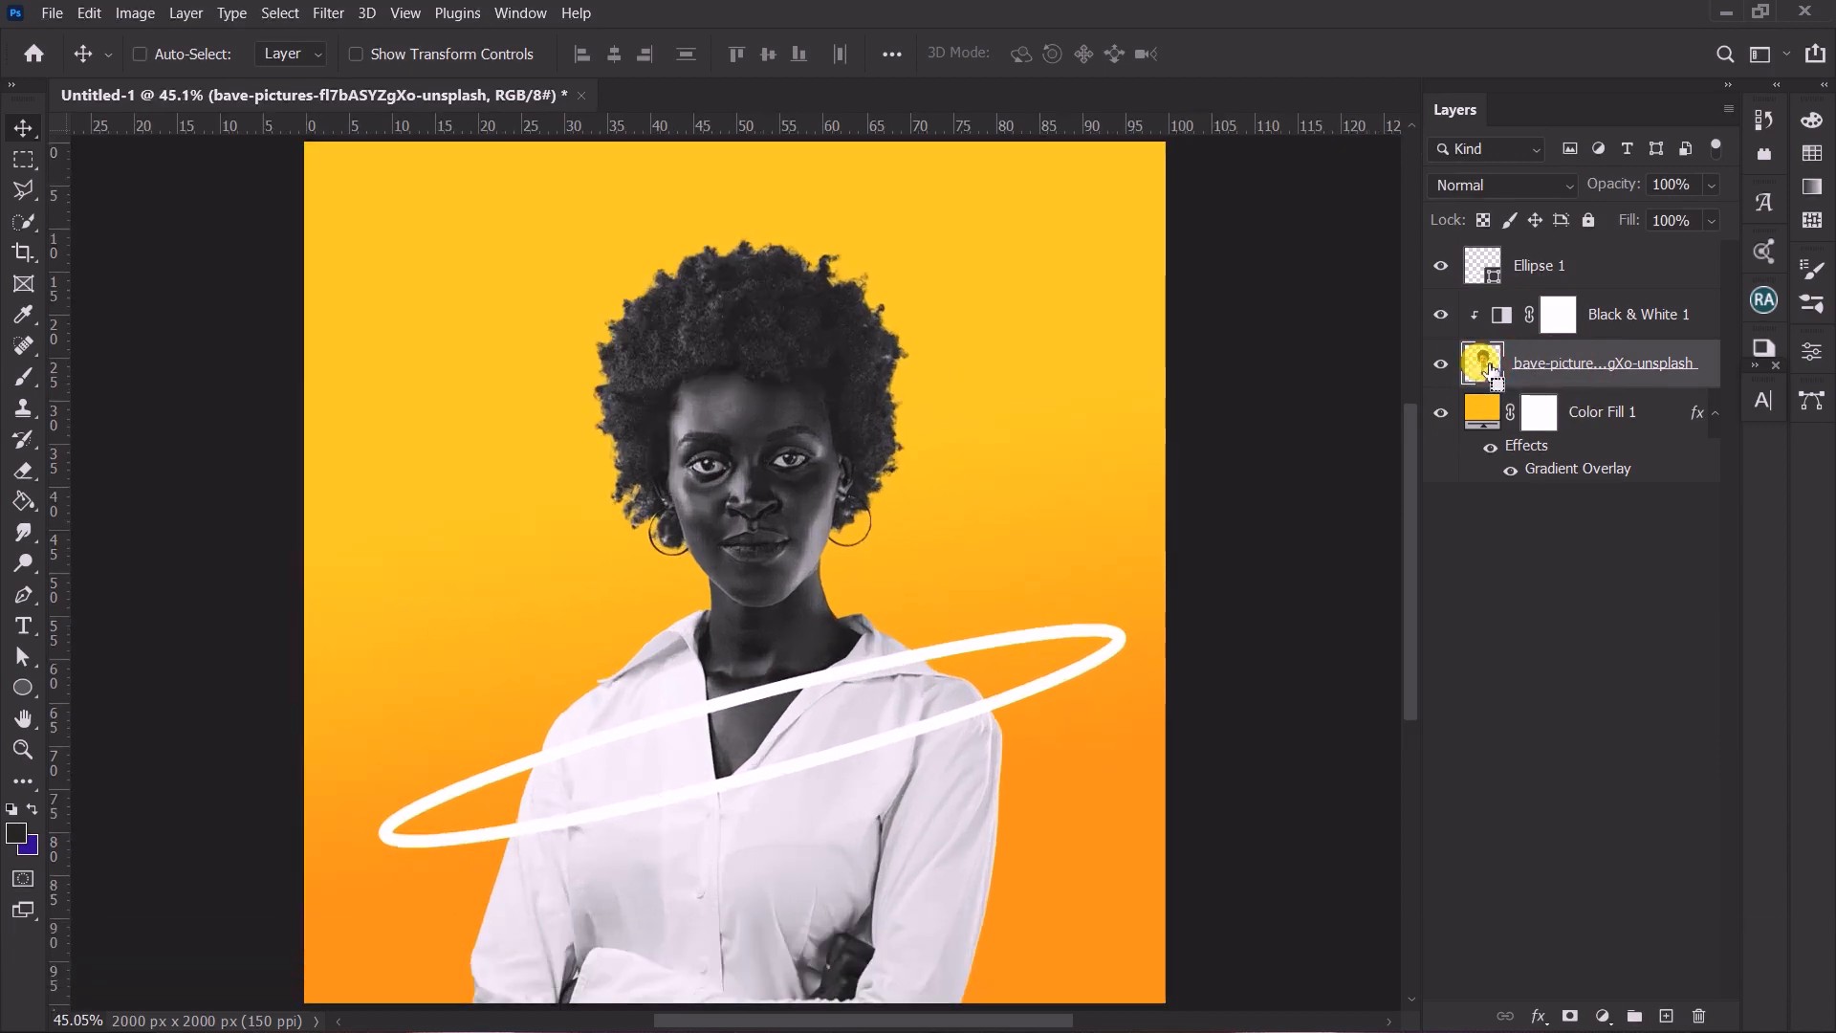
ctrl+click(1489, 372)
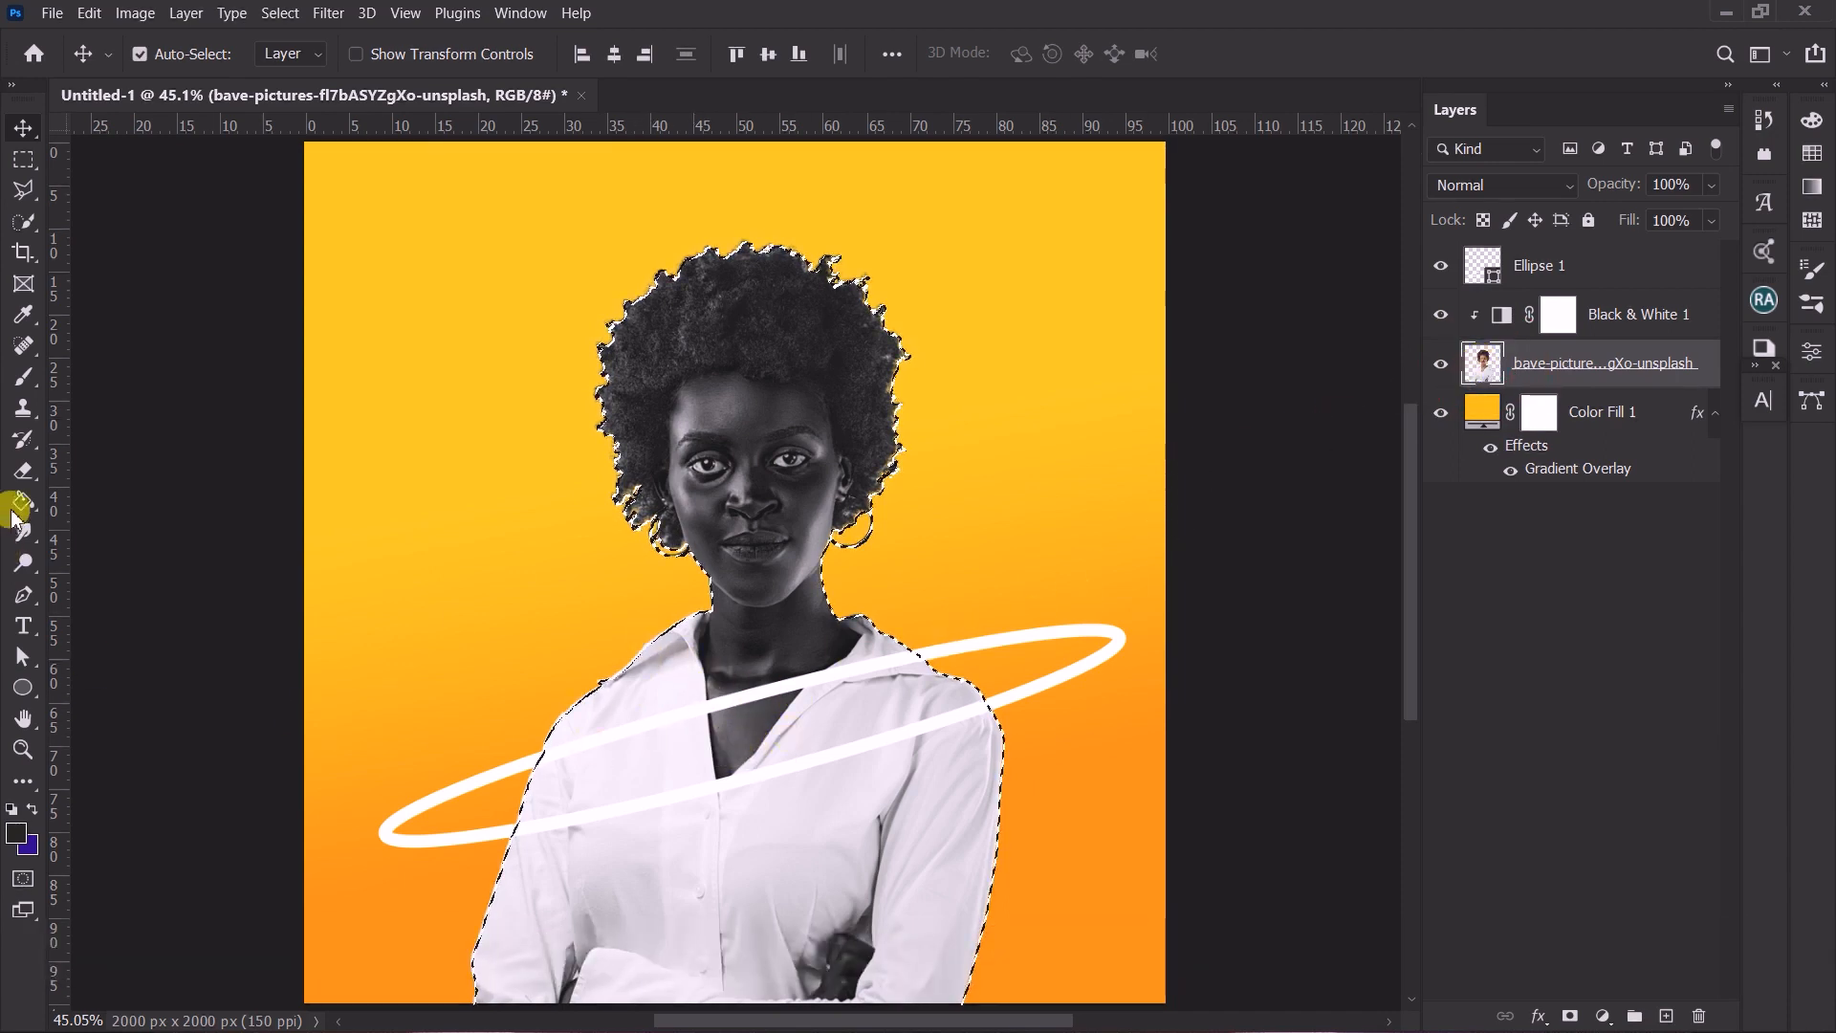
Rasterize the ellipse layer and erase its upper arc inside the selection with the Eraser tool, then reselect the portrait layer.
click(26, 481)
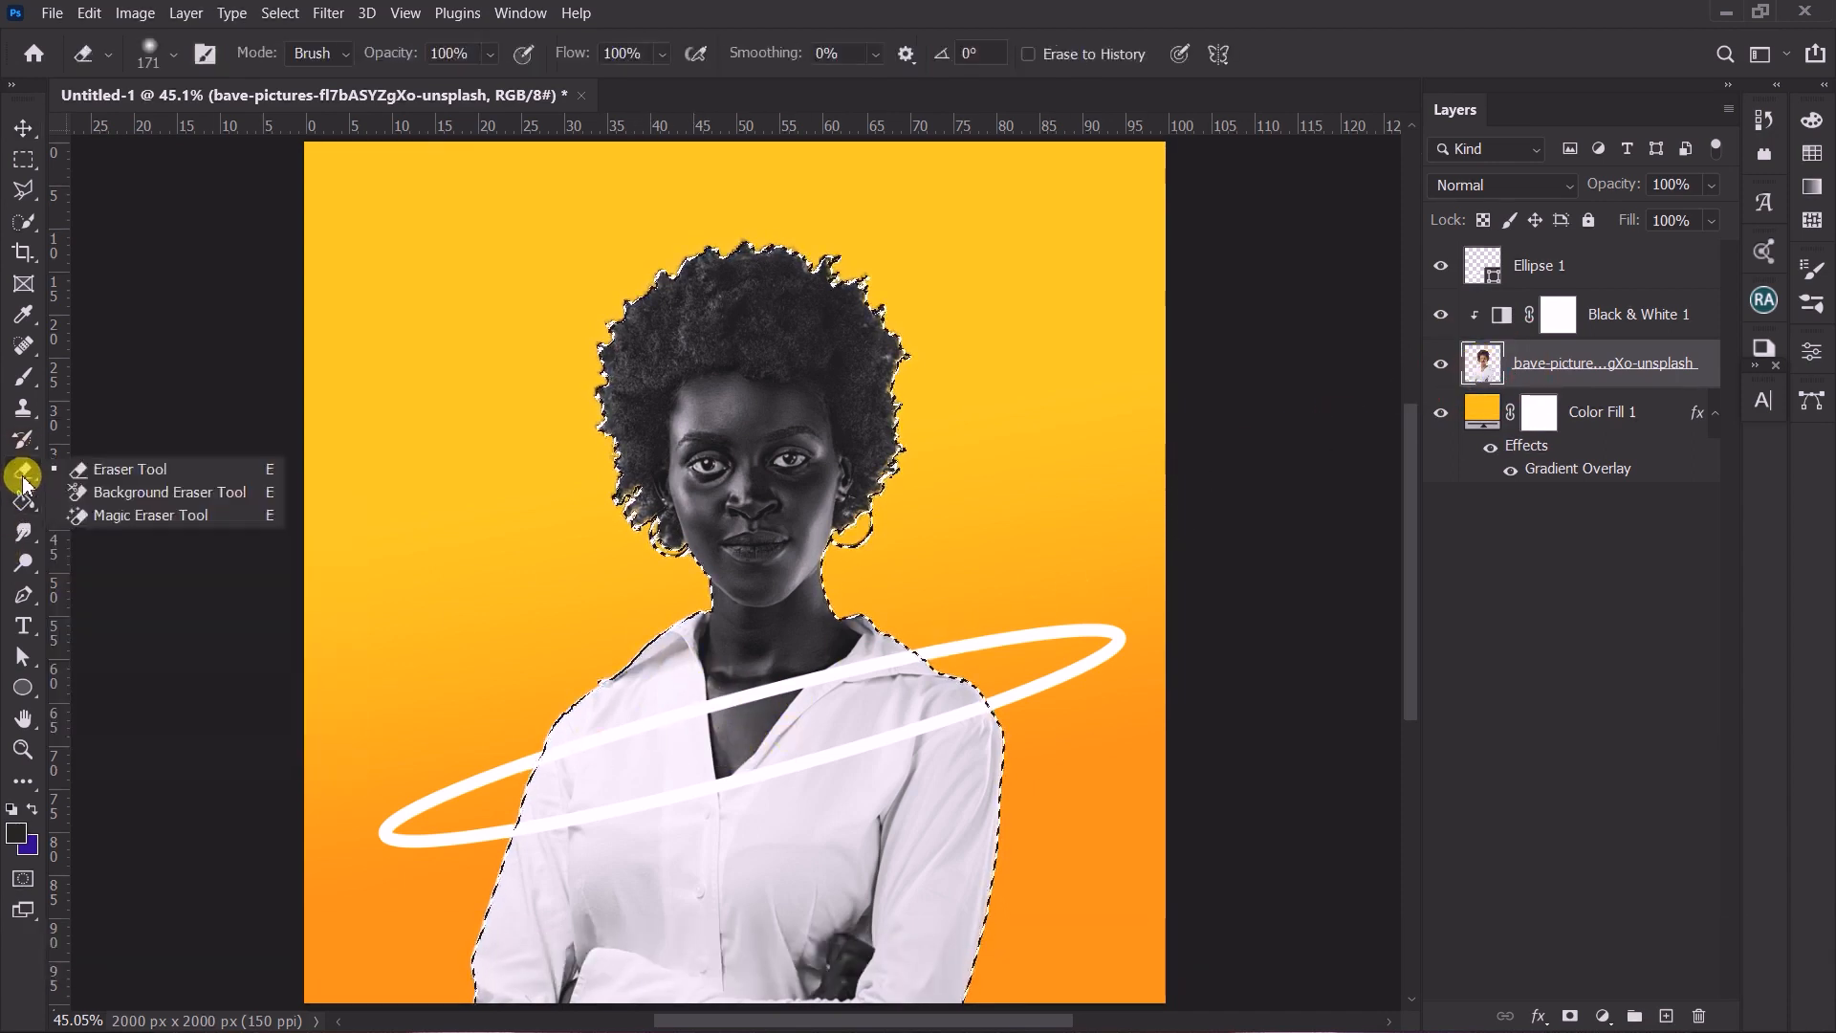
click(100, 471)
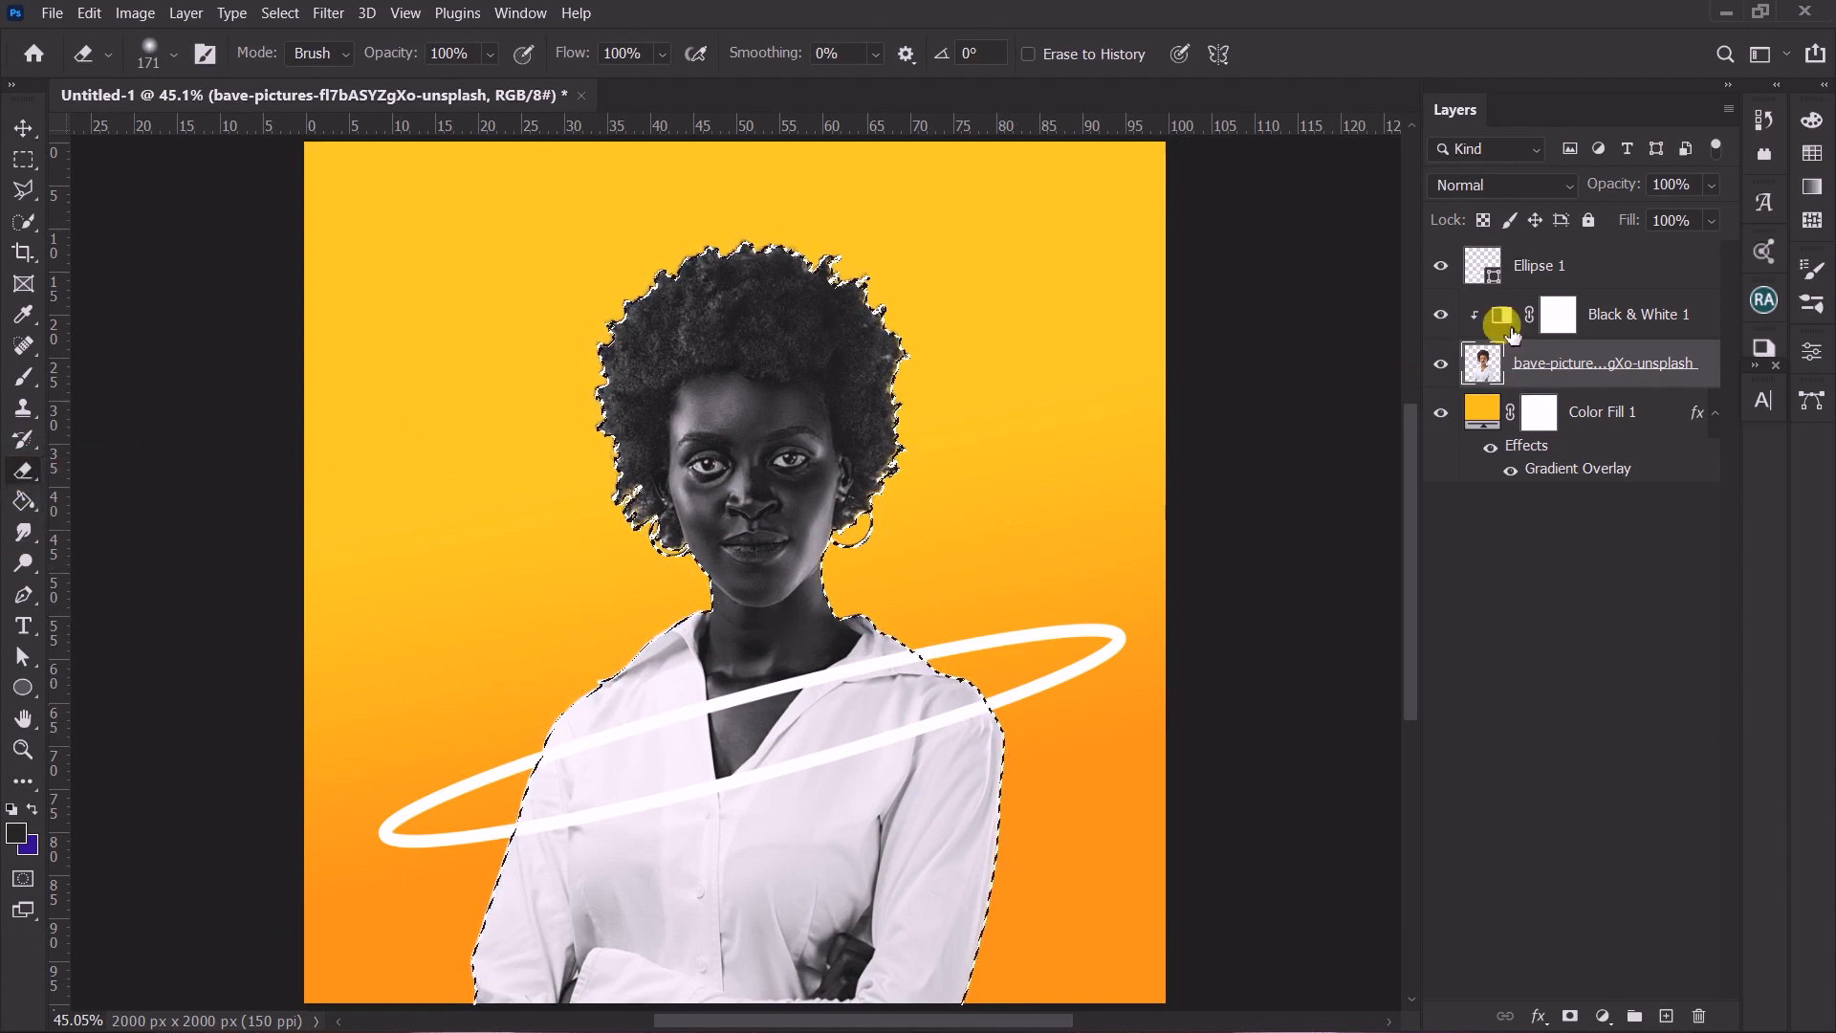
click(1569, 272)
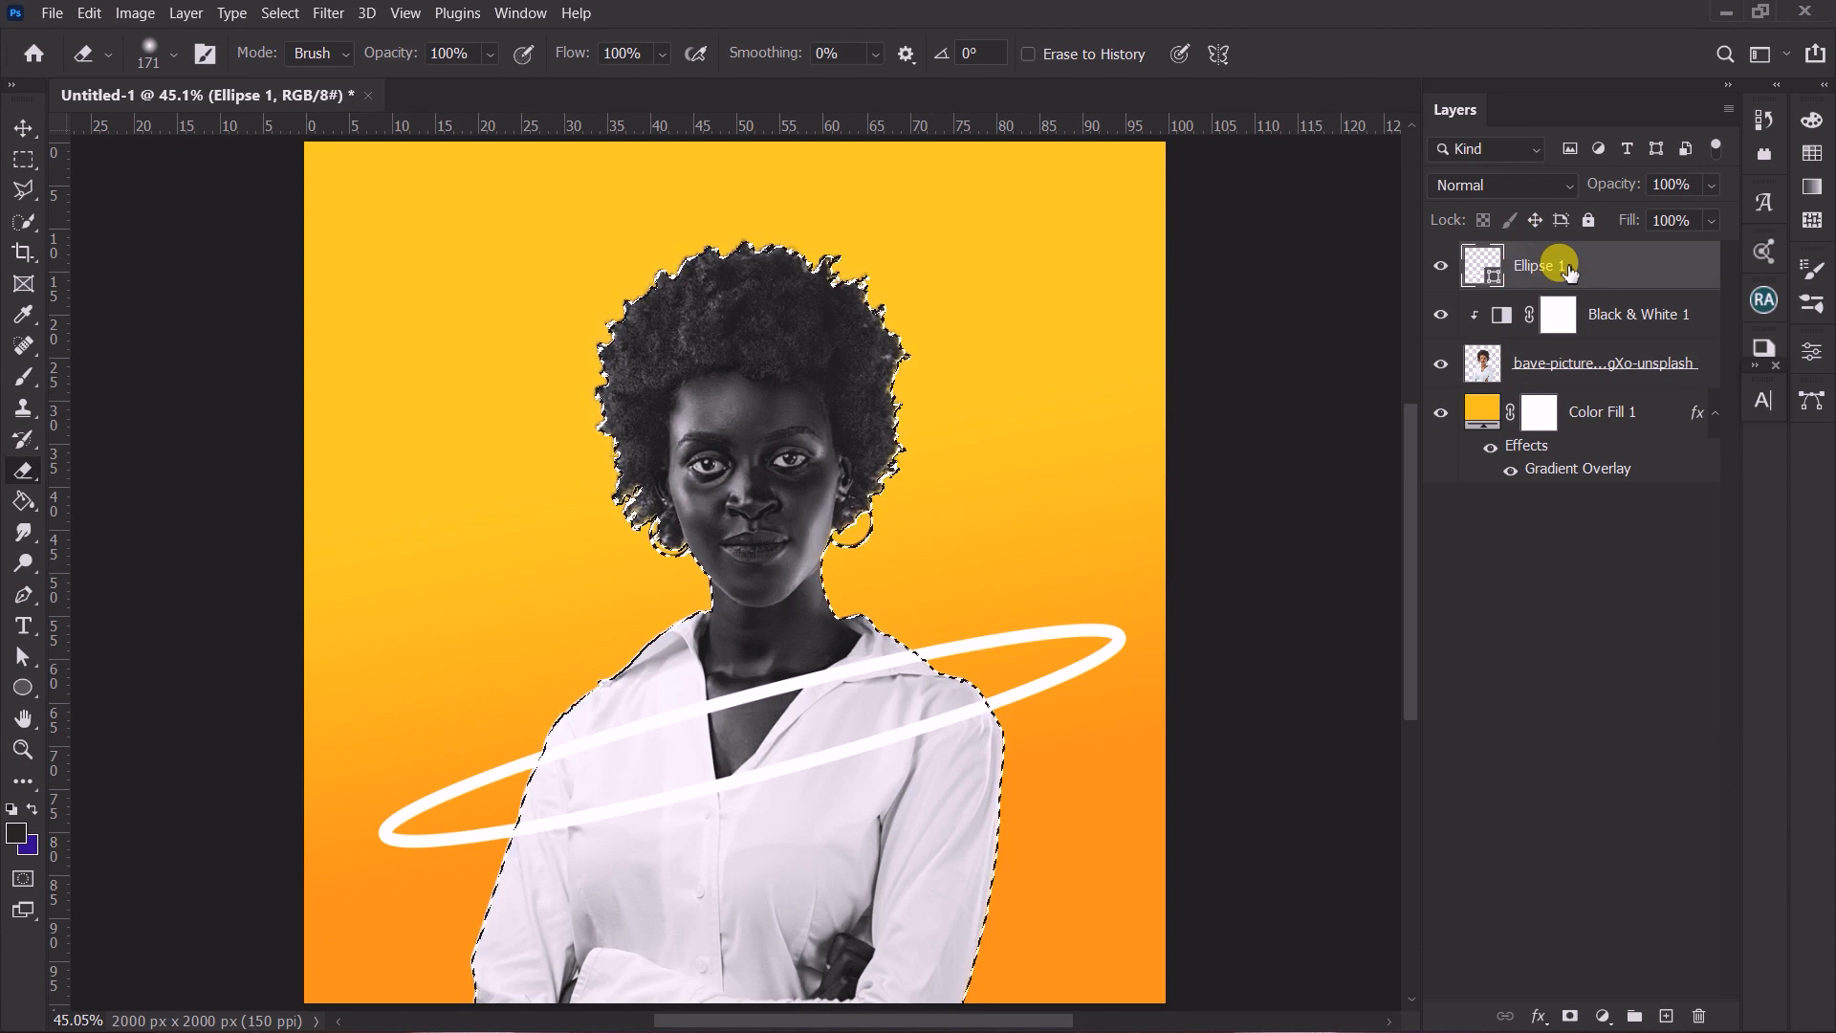
right_click(1570, 272)
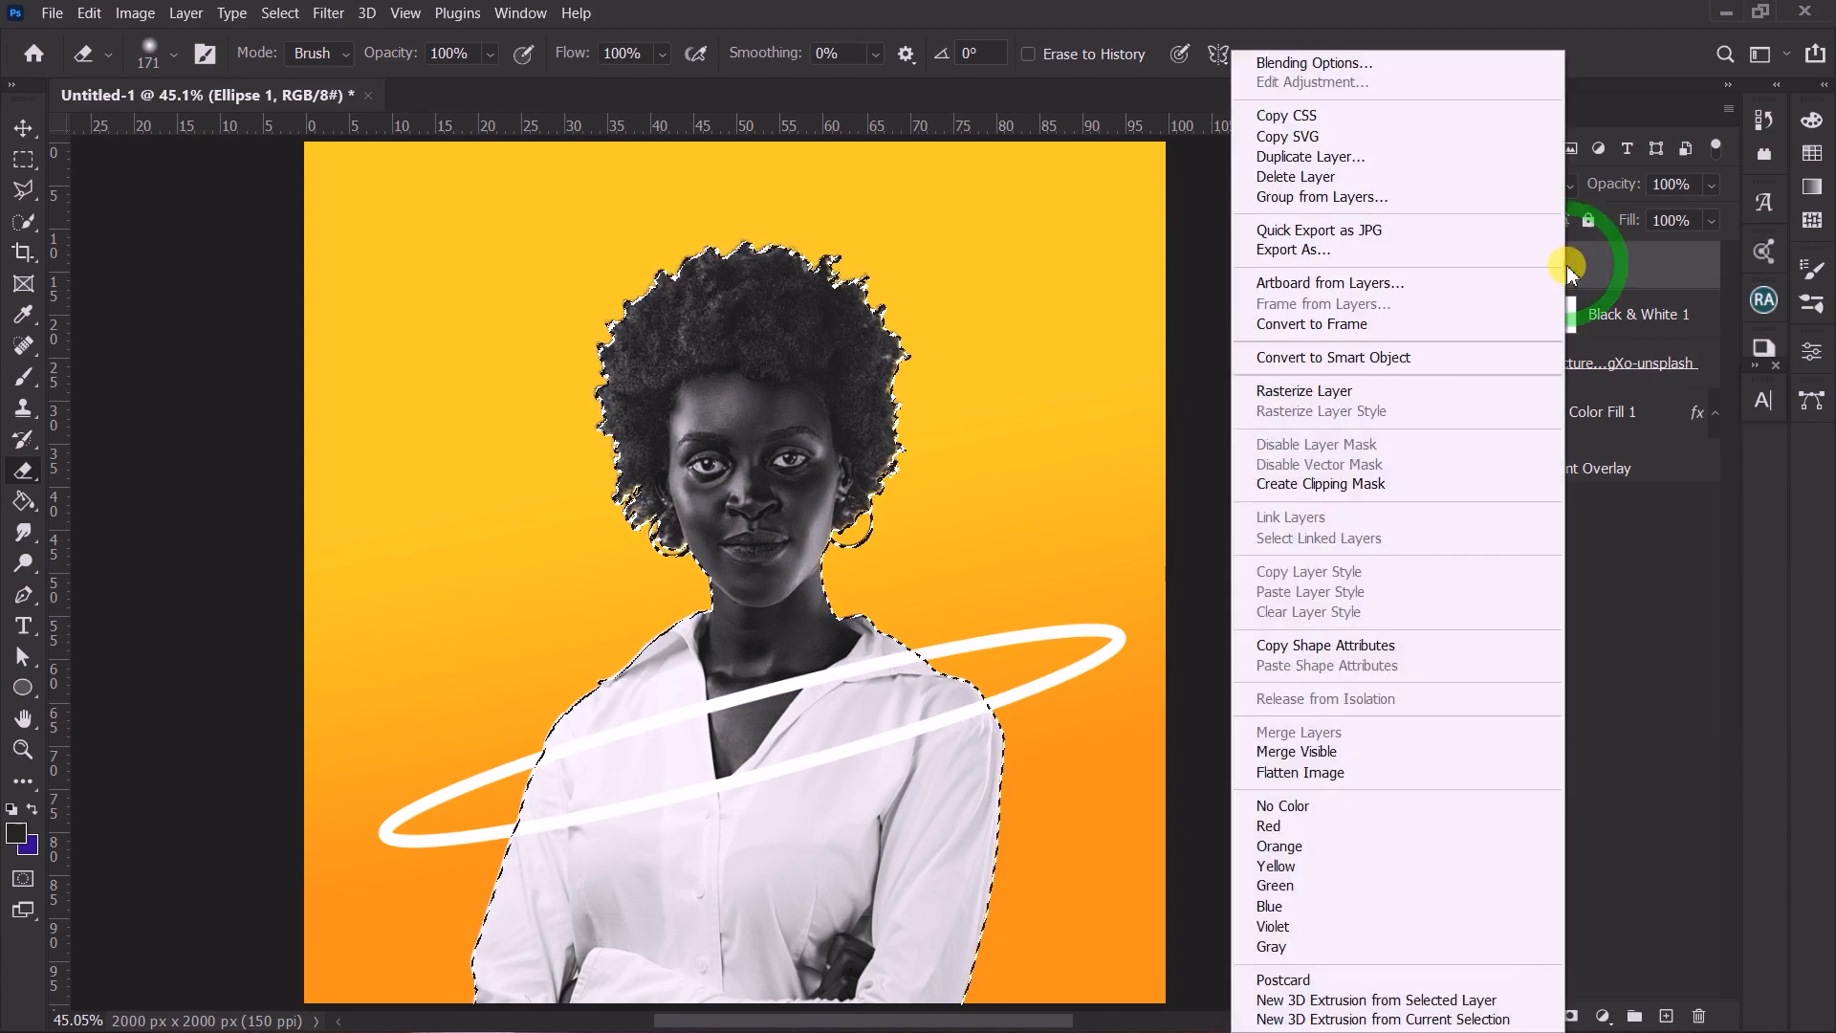
click(1339, 392)
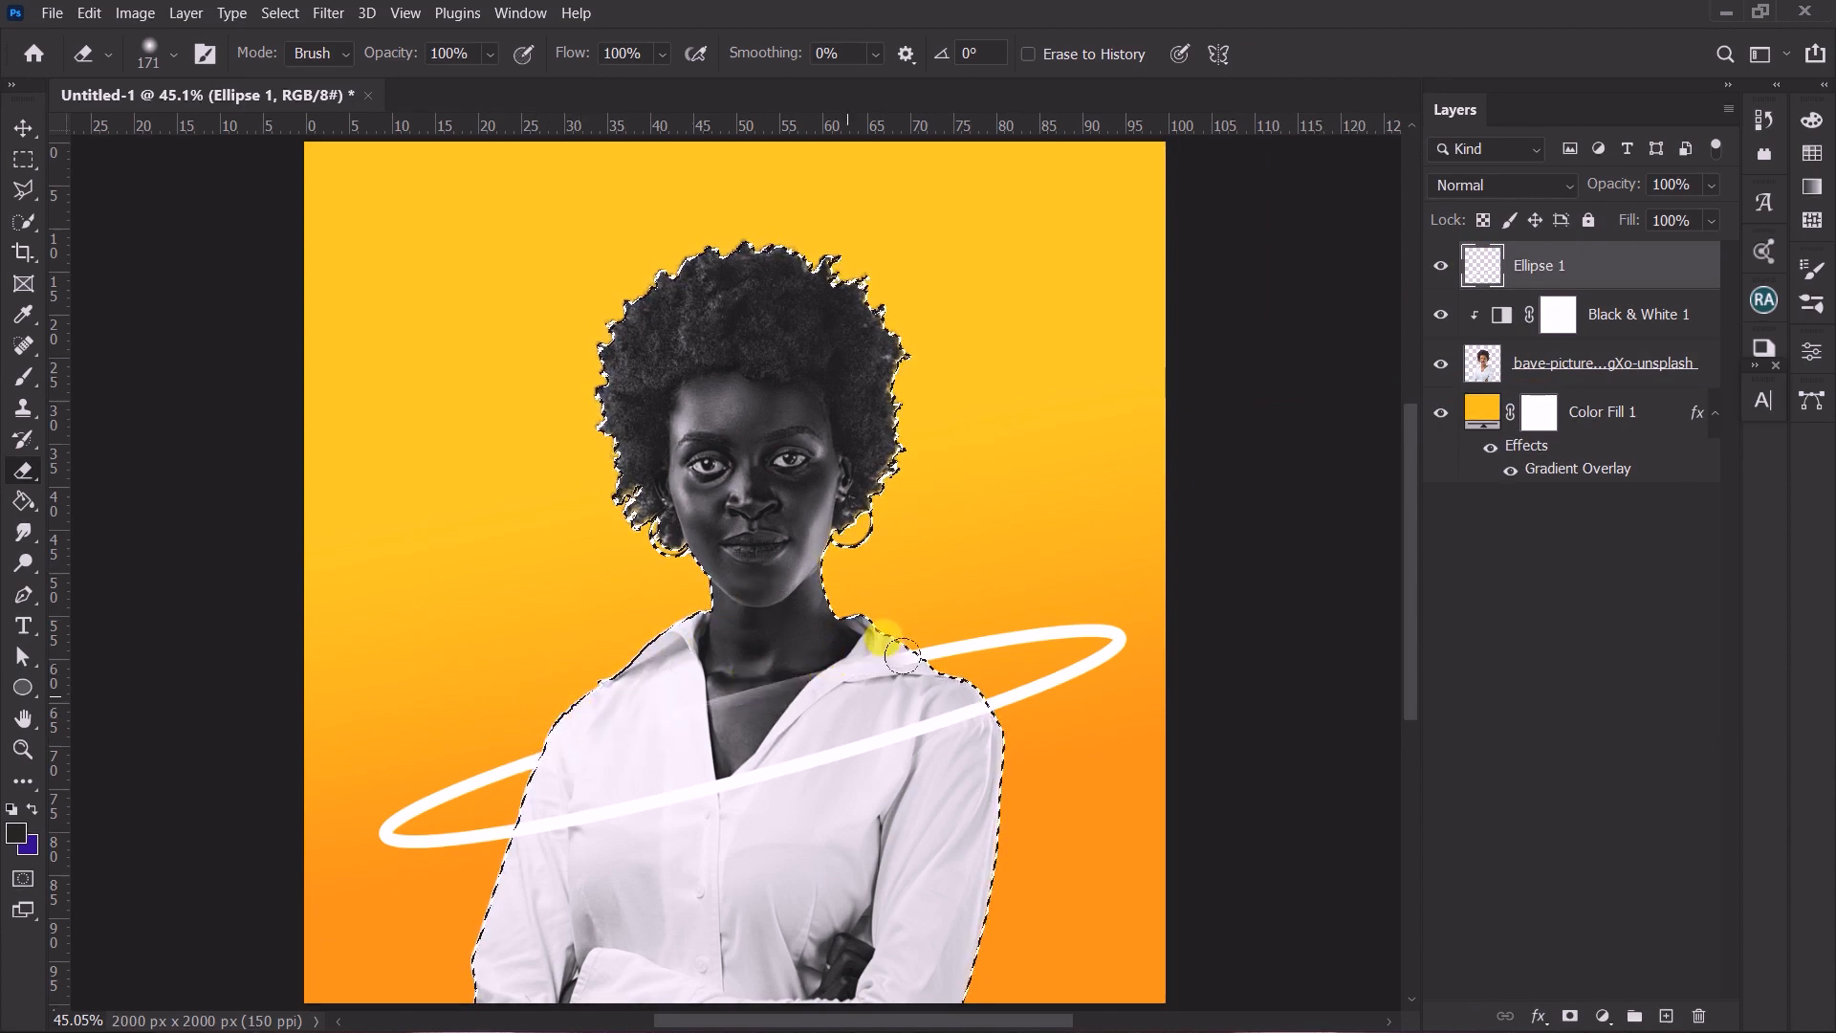
click(1565, 369)
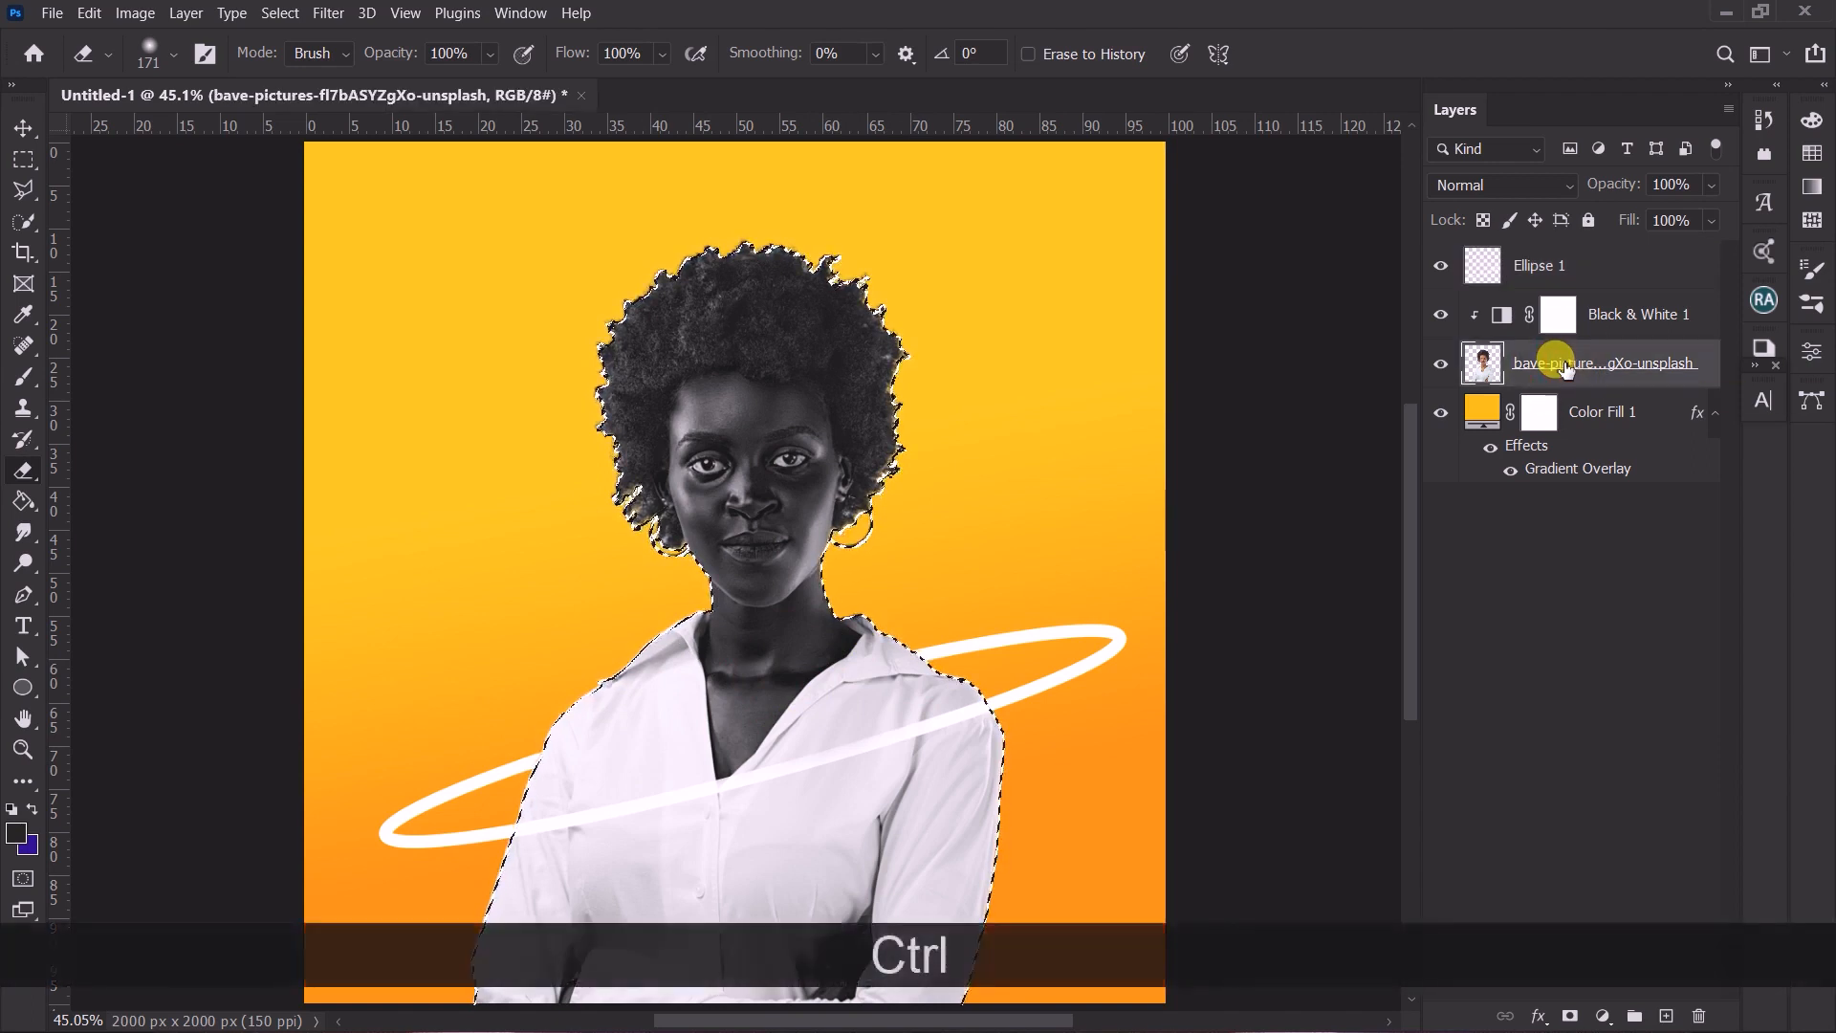
Clear the selection and duplicate the Ellipse 1 ring layer.
key(ctrl+d)
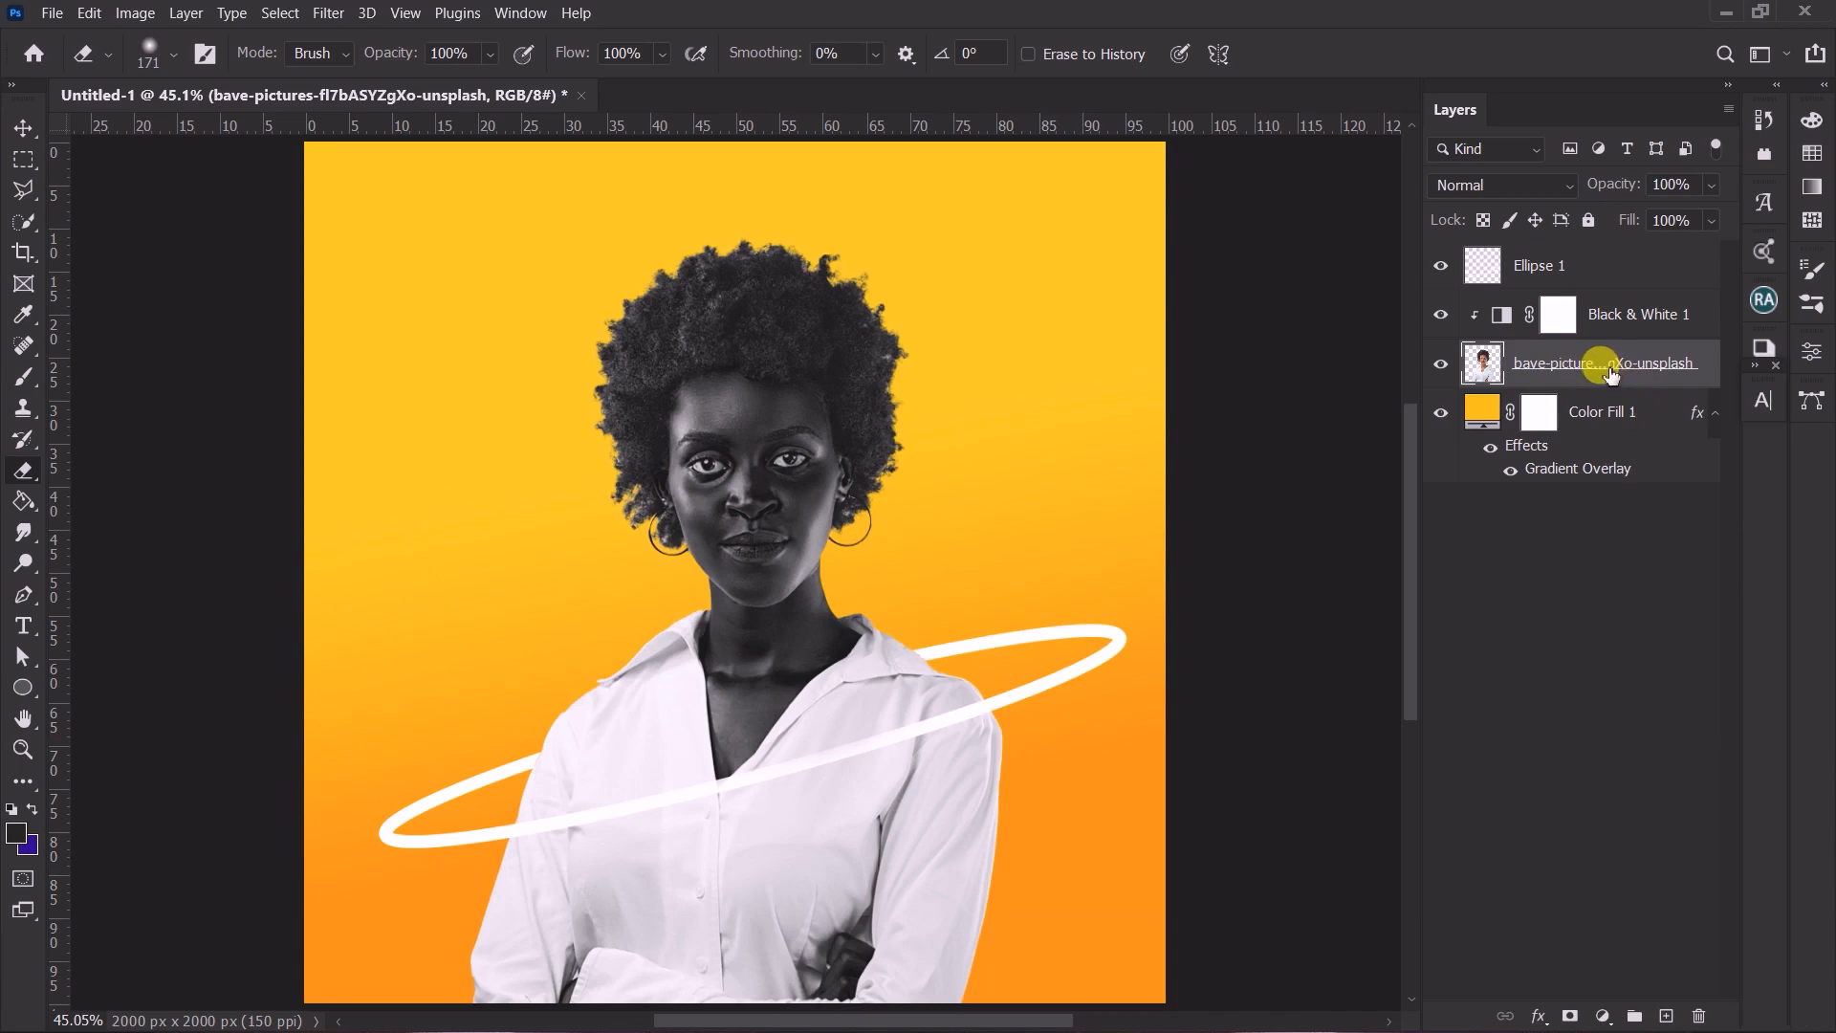
click(1540, 267)
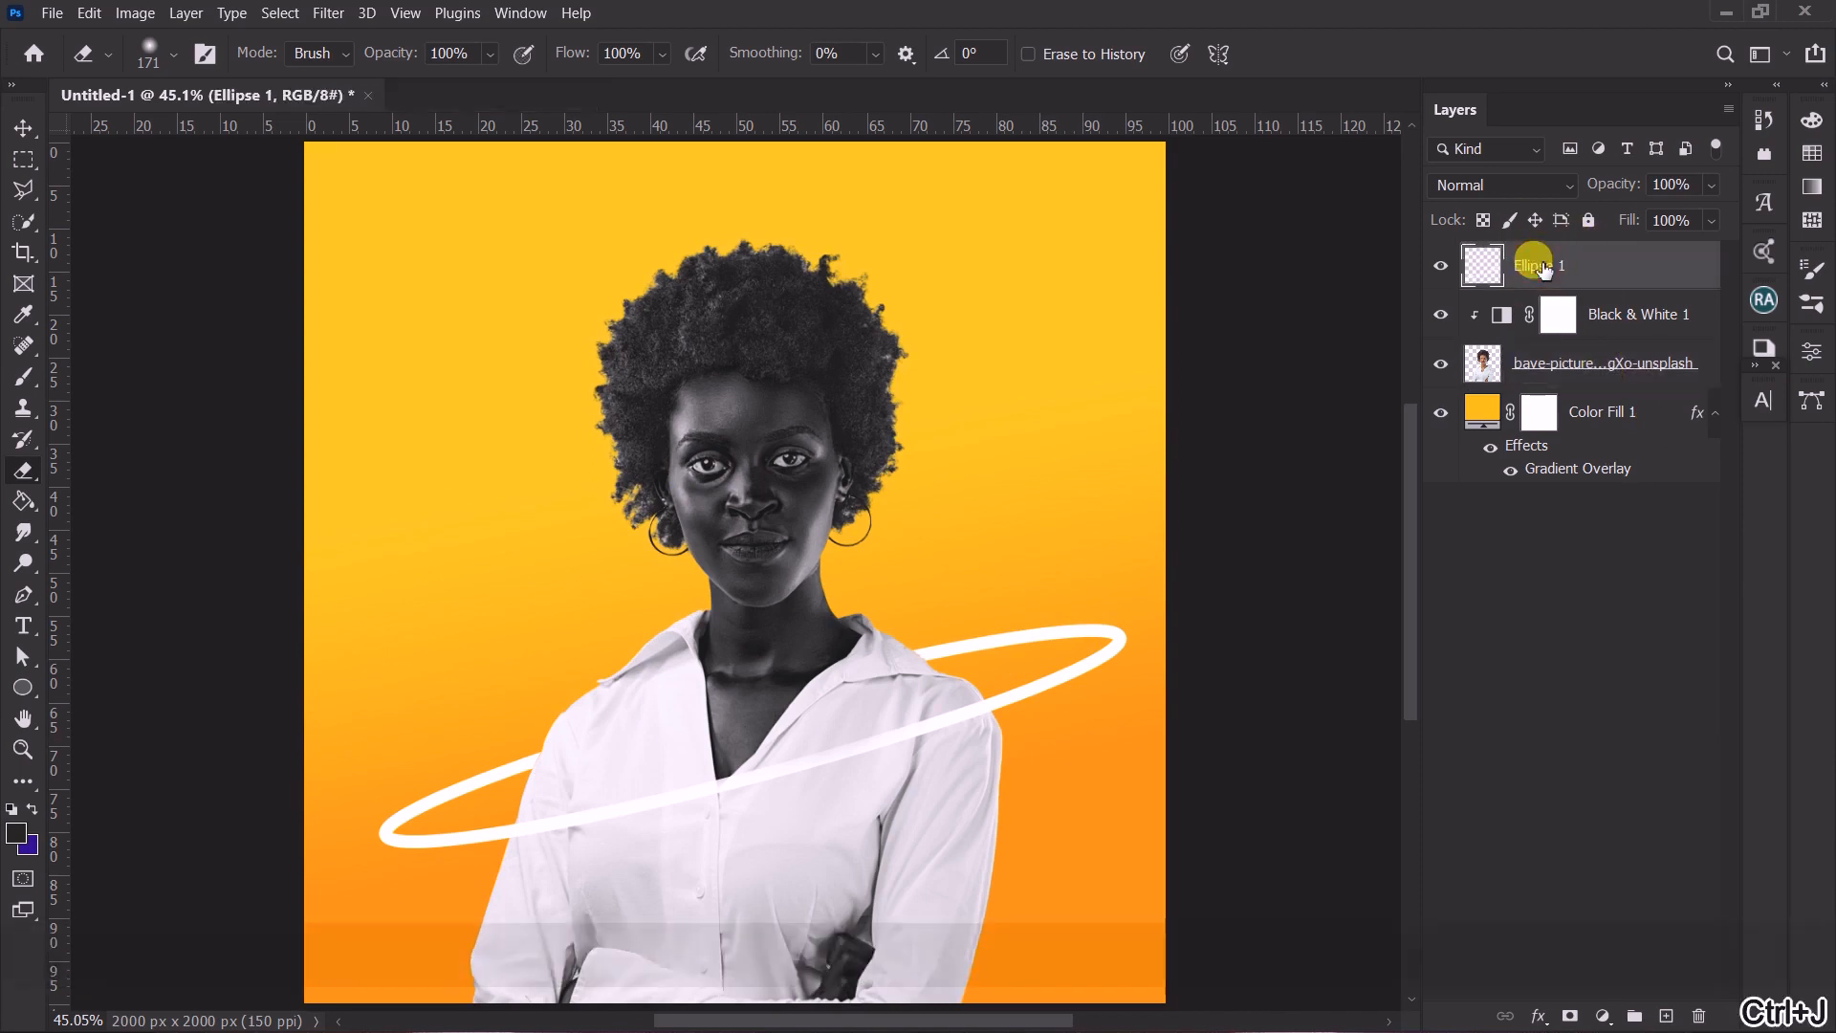
key(ctrl+j)
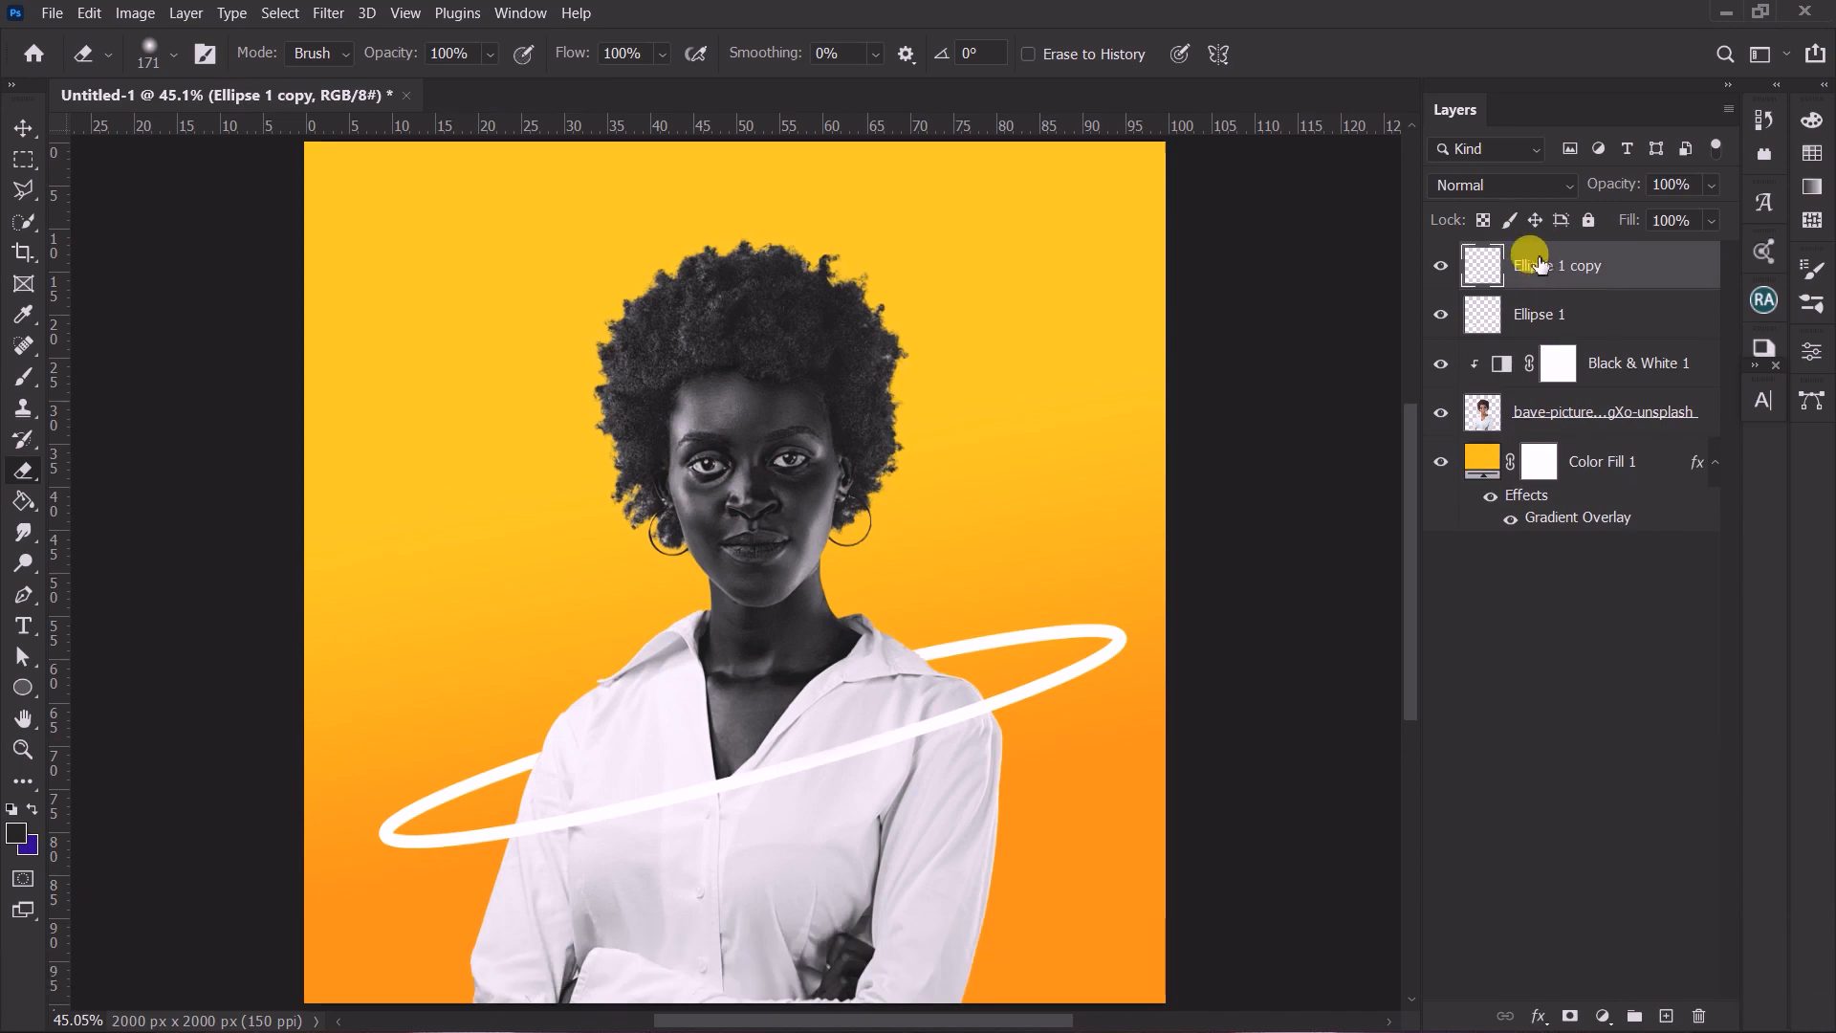
Apply a Gaussian Blur of about 6.6 pixels to the ring copy, then duplicate the blurred layer to strengthen the glow.
click(334, 13)
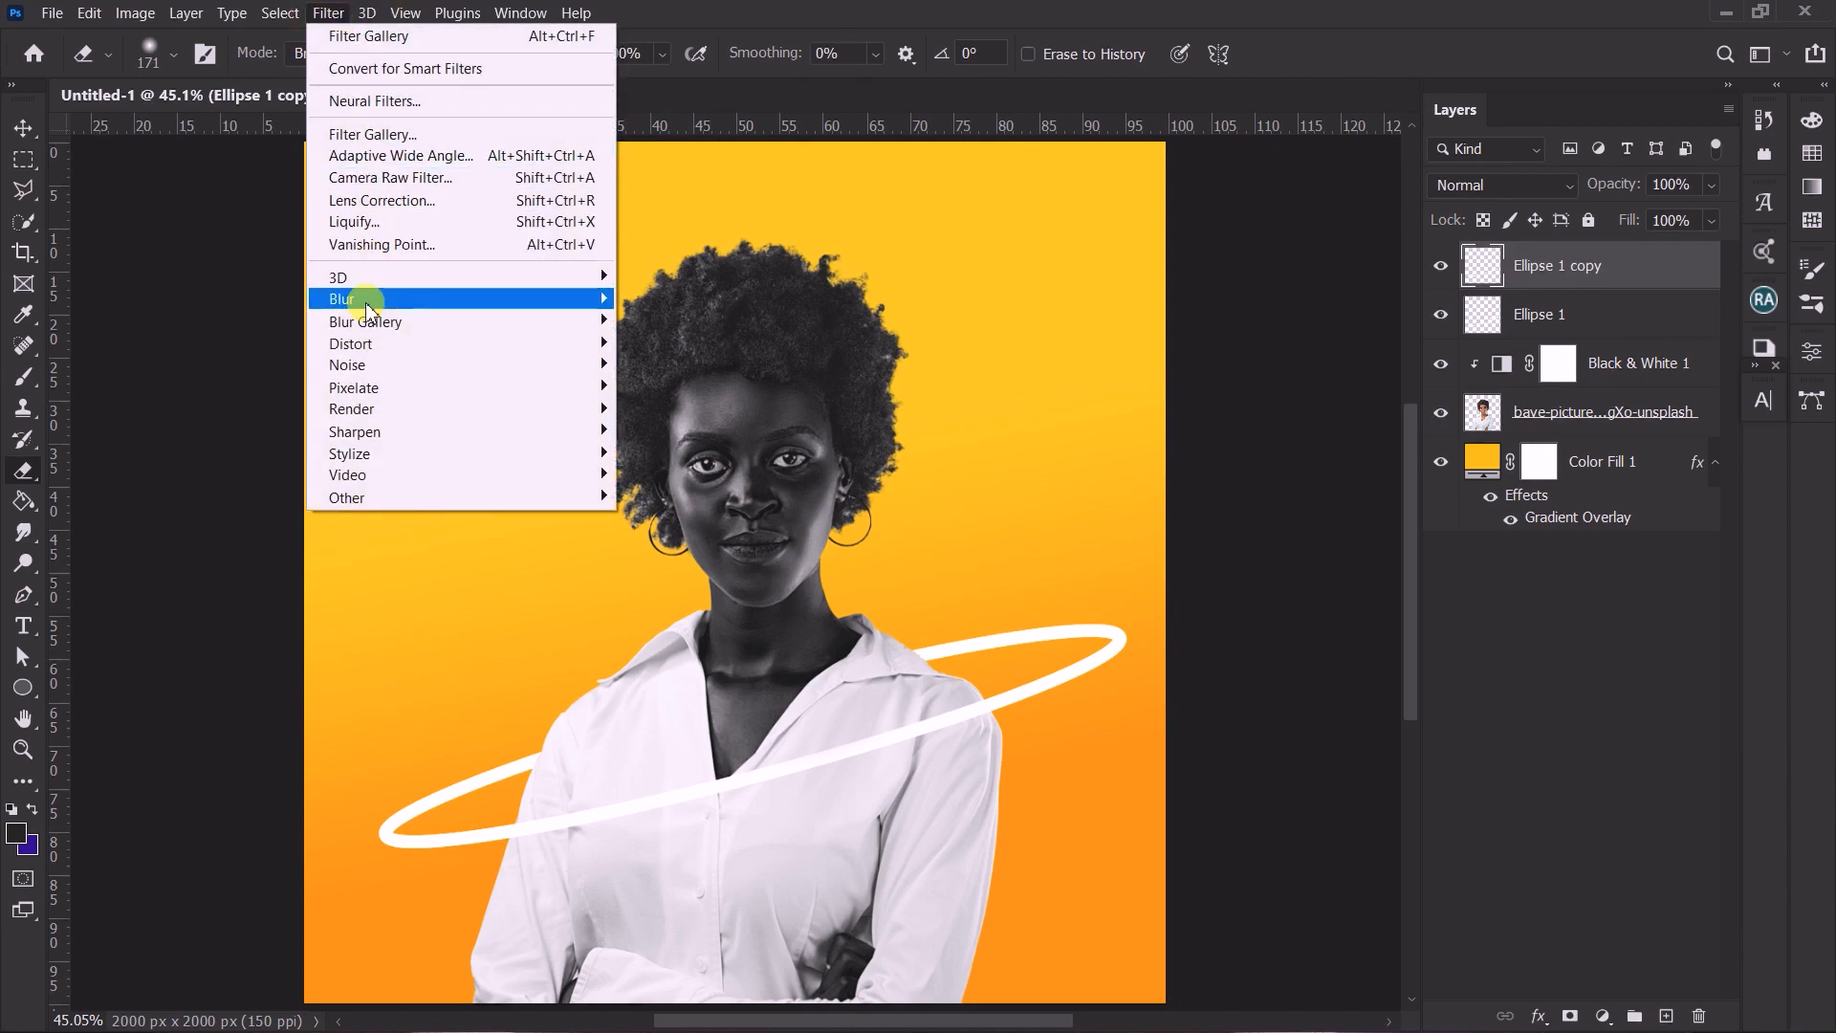
mouse_move(366, 299)
click(692, 391)
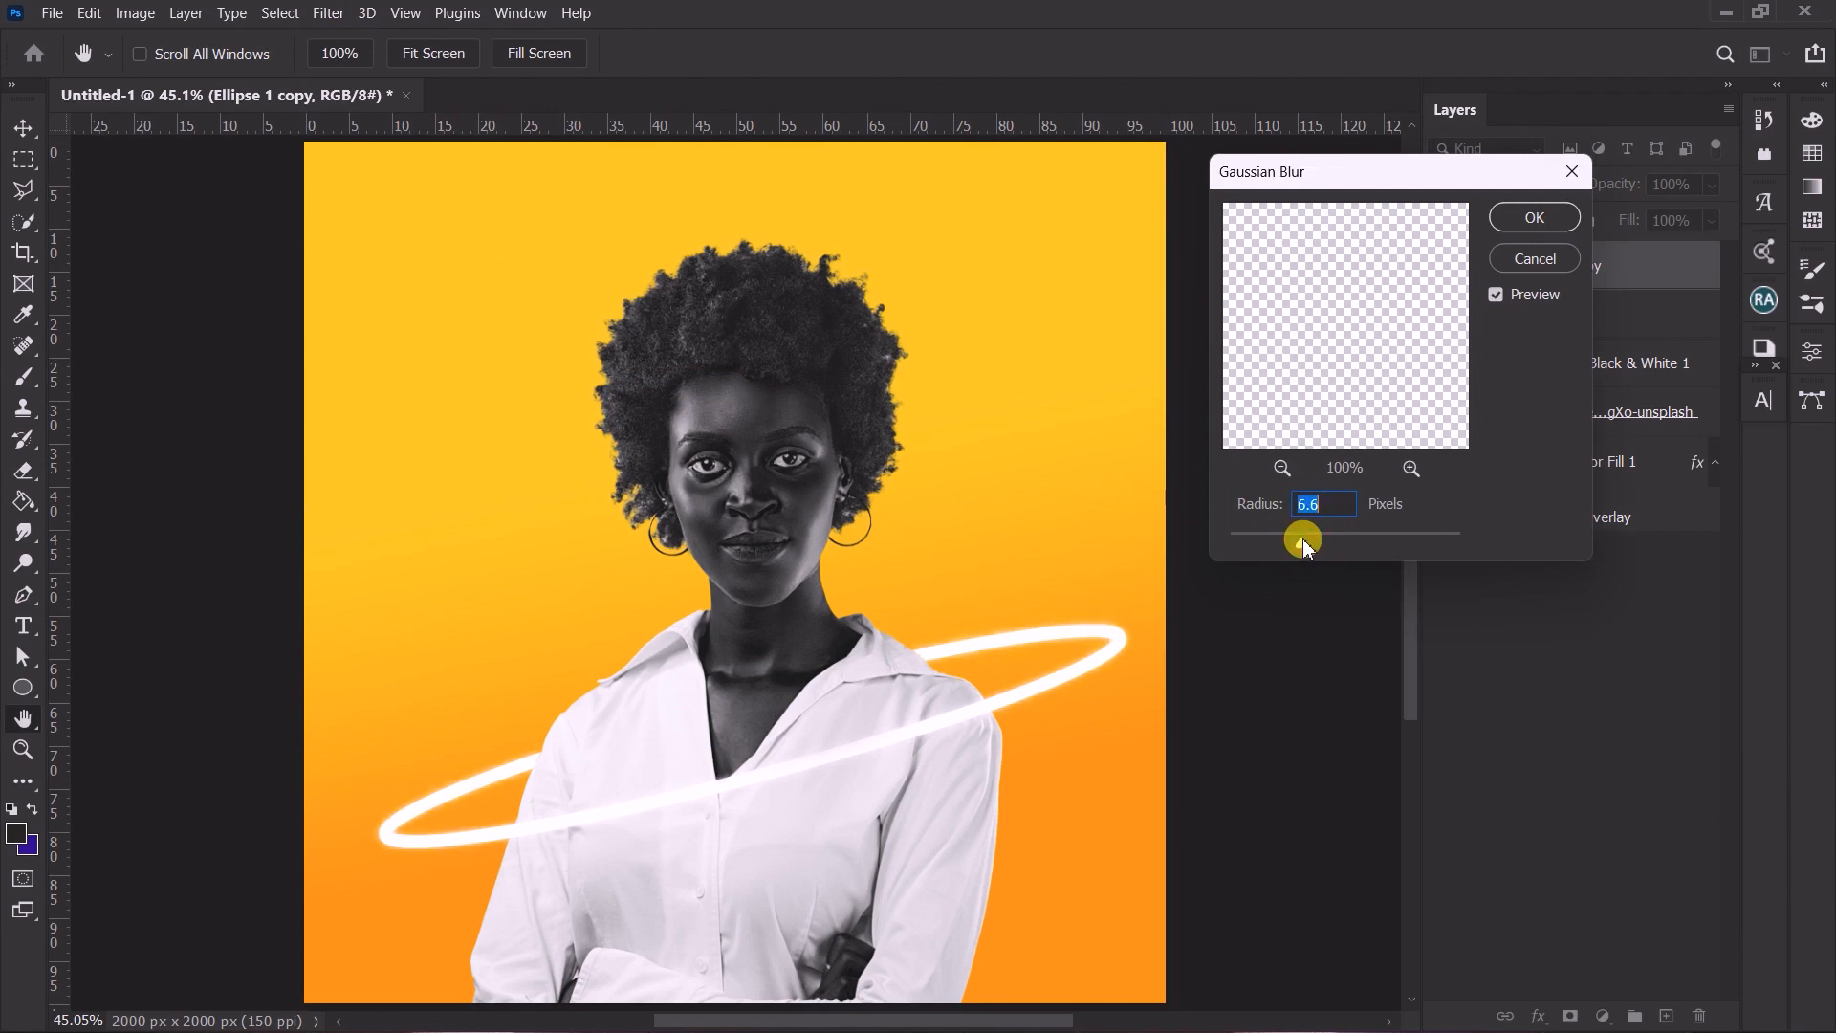
mouse_move(1330, 538)
mouse_down()
mouse_move(1366, 536)
mouse_move(1282, 537)
mouse_move(1311, 540)
mouse_up()
click(1531, 216)
key(e)
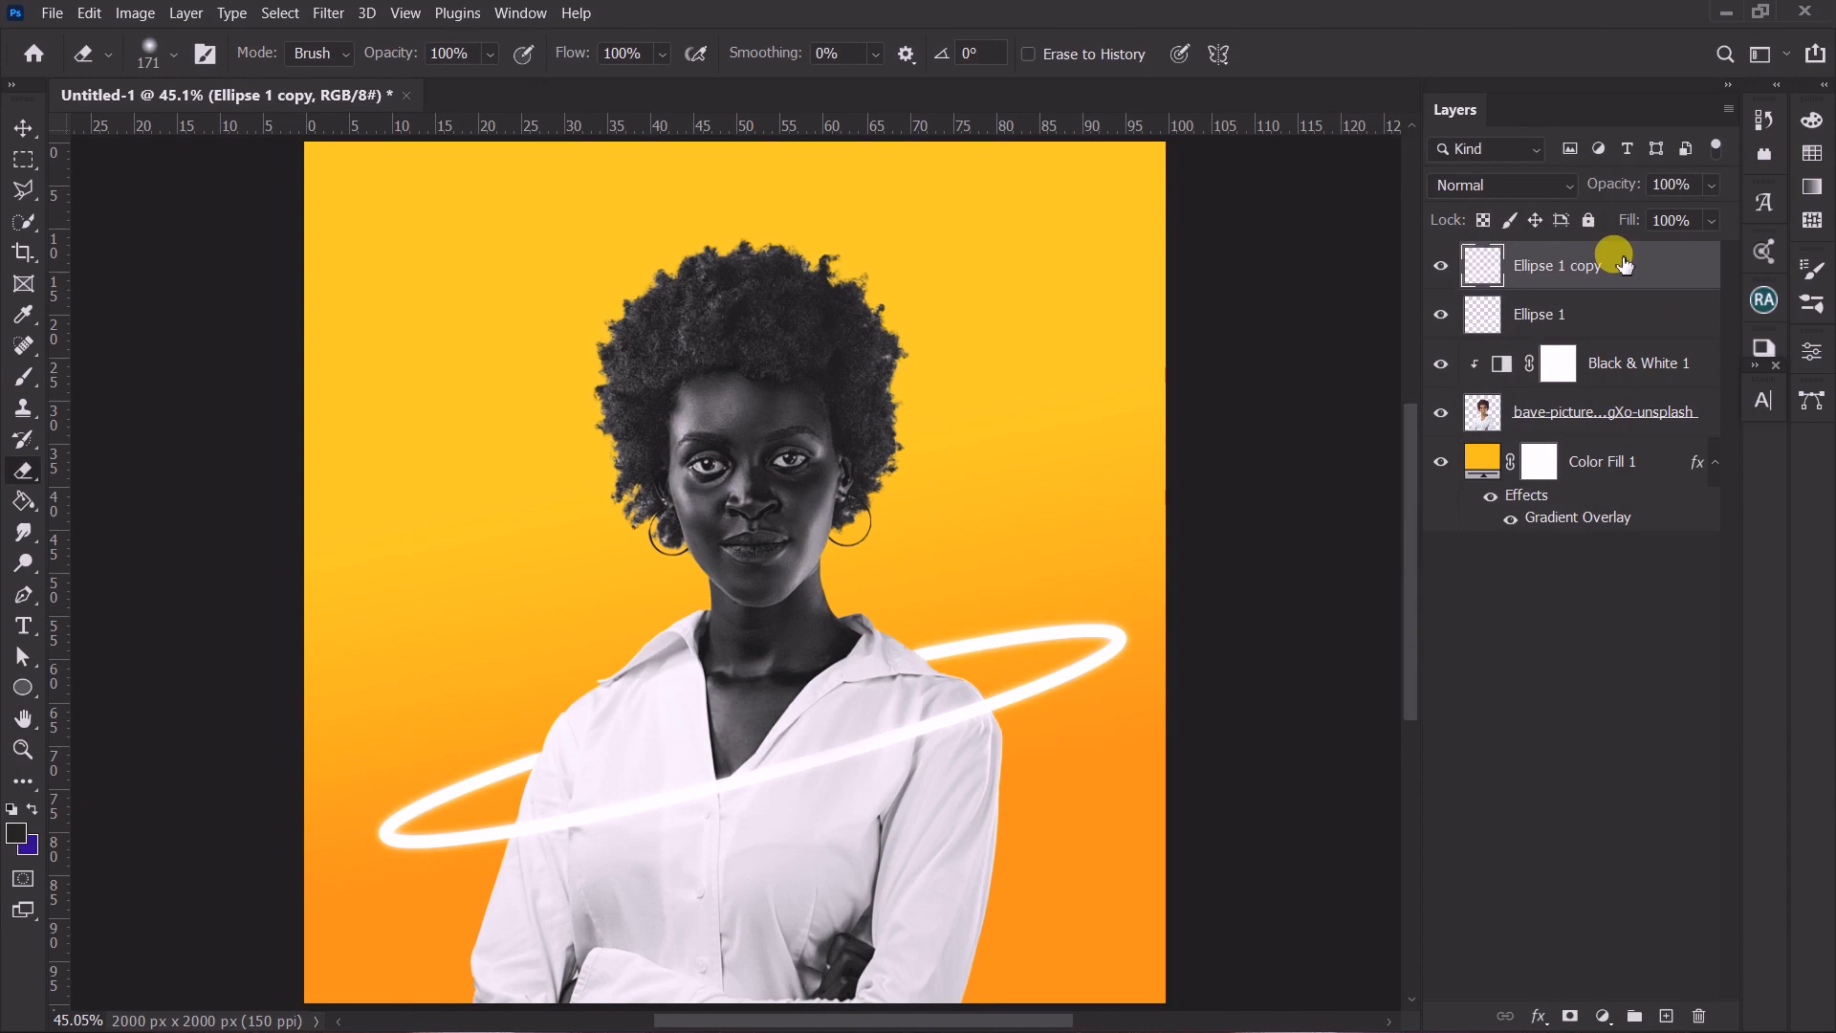
key(ctrl+j)
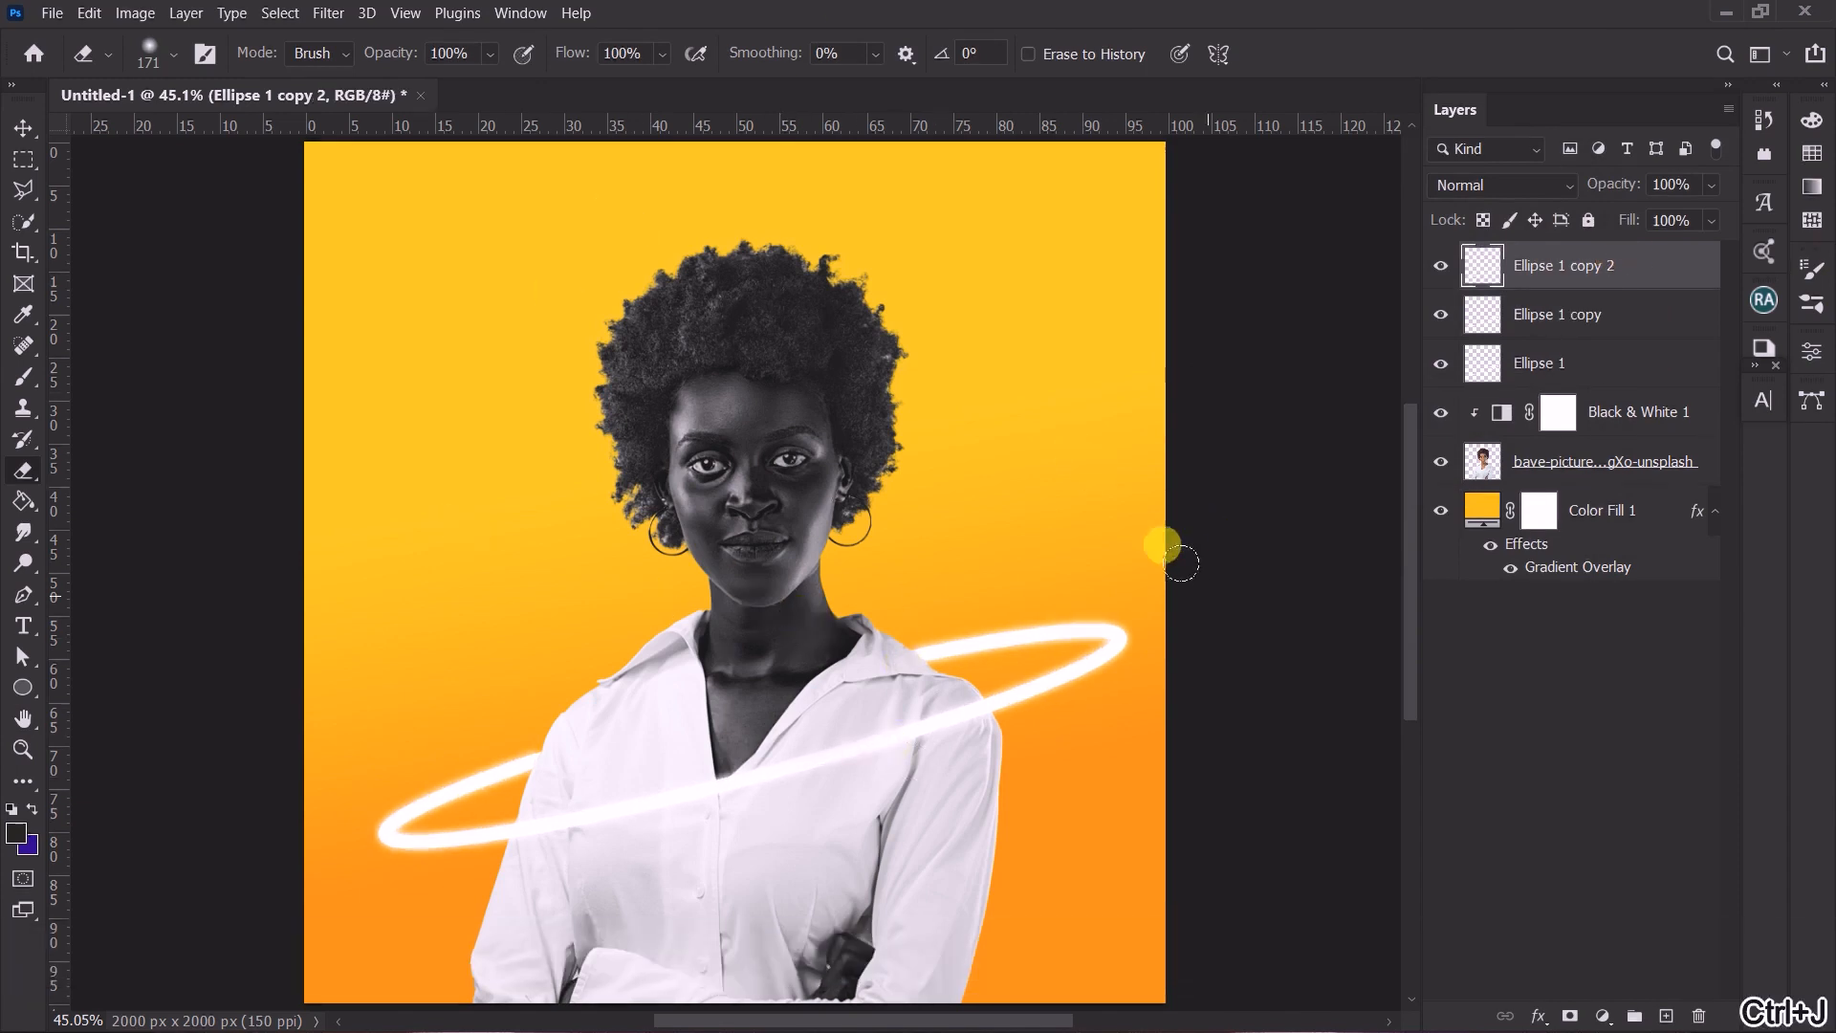
Draw a brush-scribble custom shape about 1177 px wide behind the woman's head, directly above the Color Fill 1 layer.
click(1603, 514)
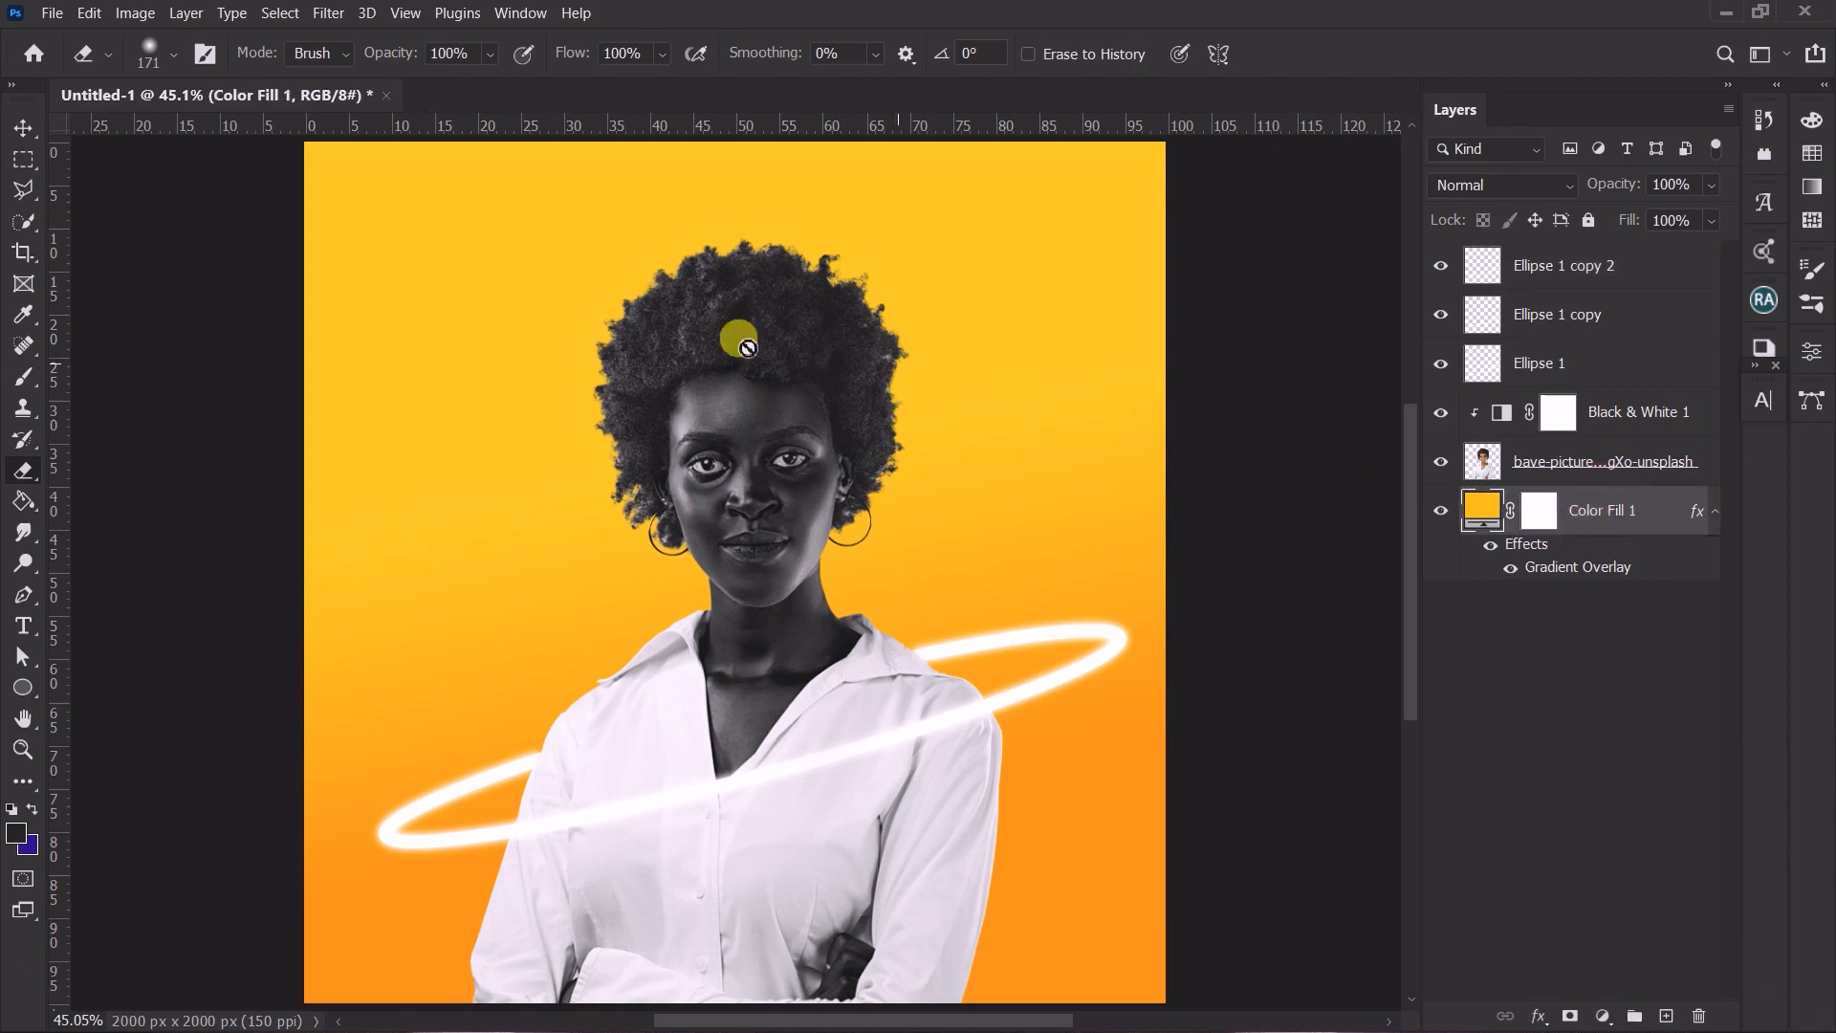
click(33, 697)
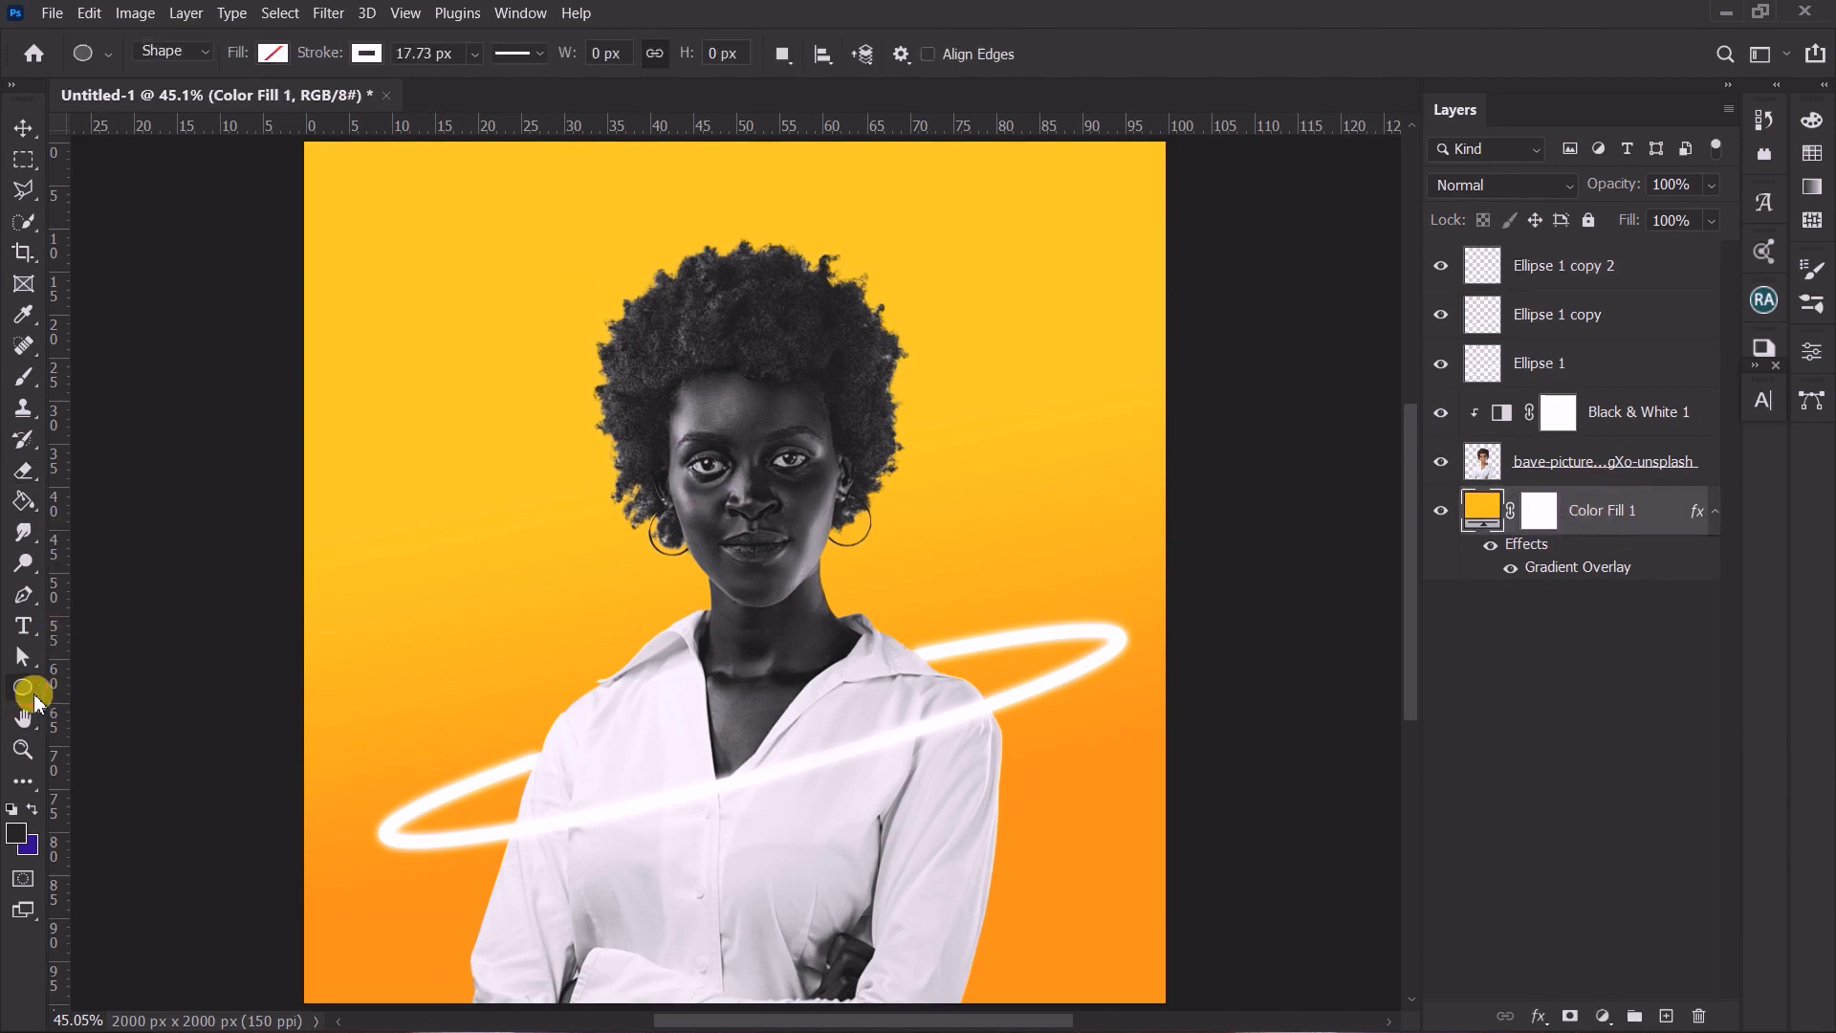
click(164, 824)
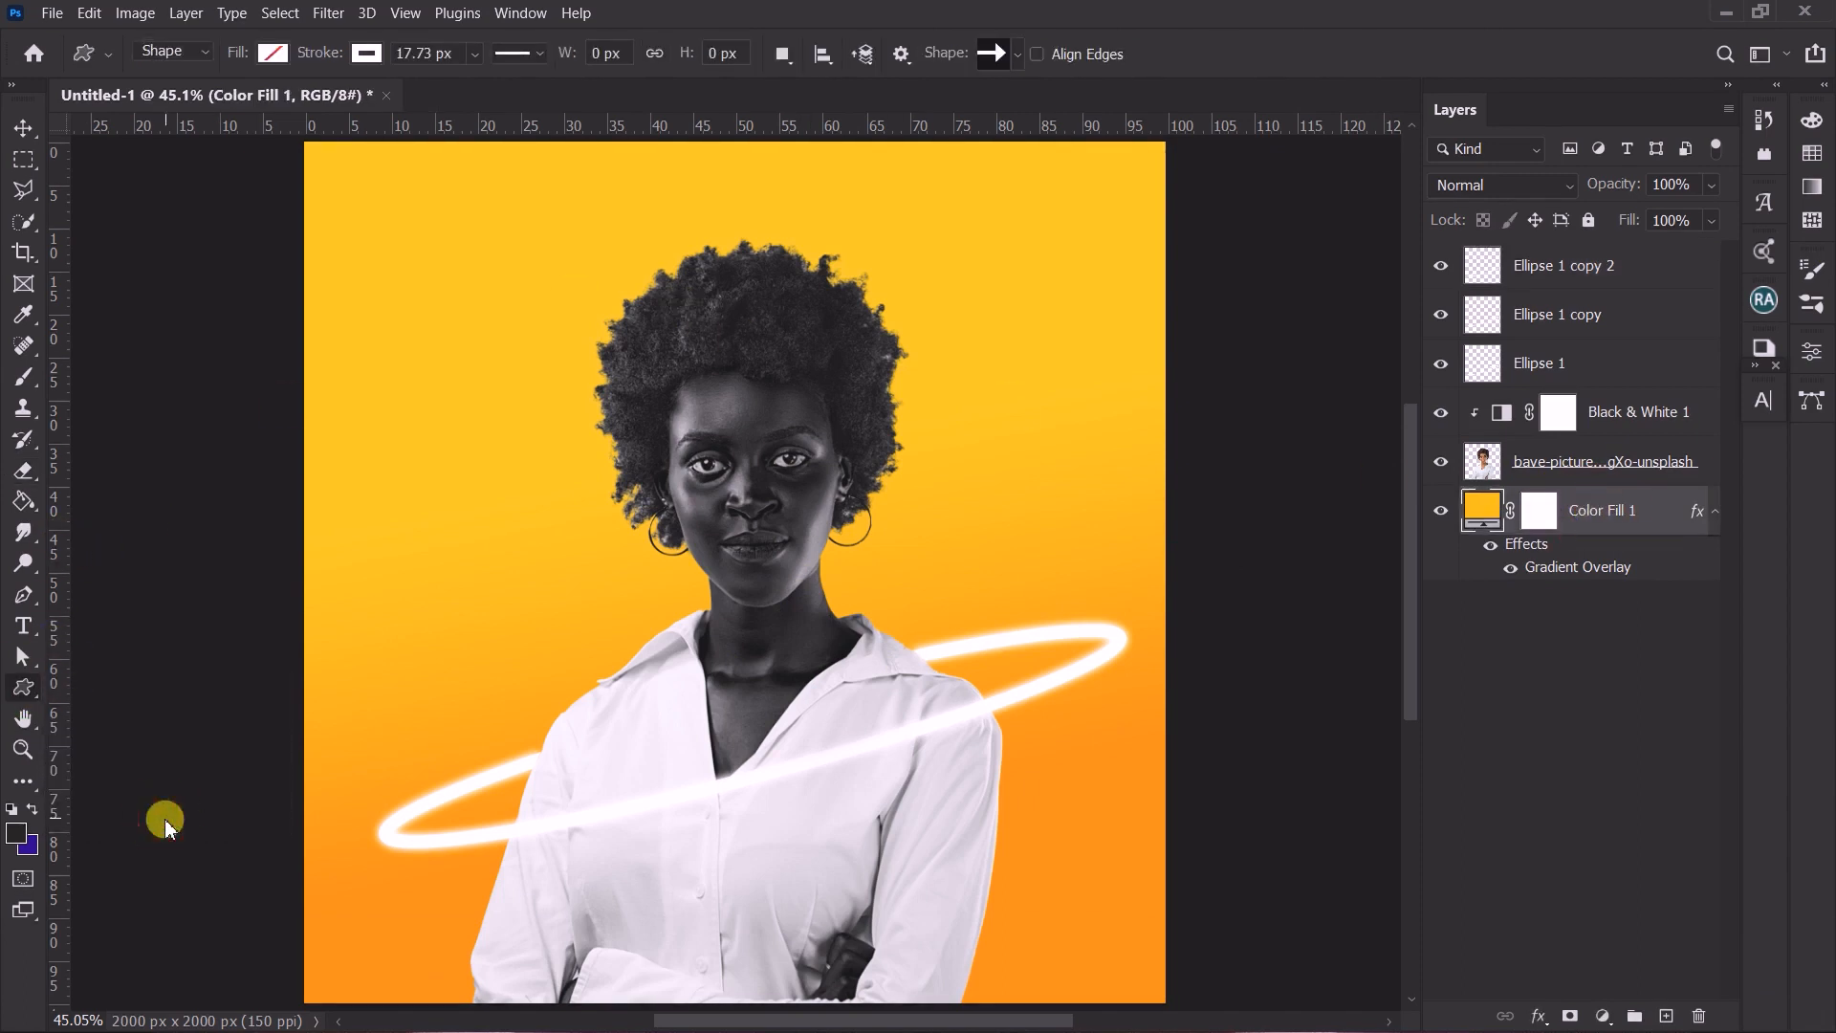
click(1020, 55)
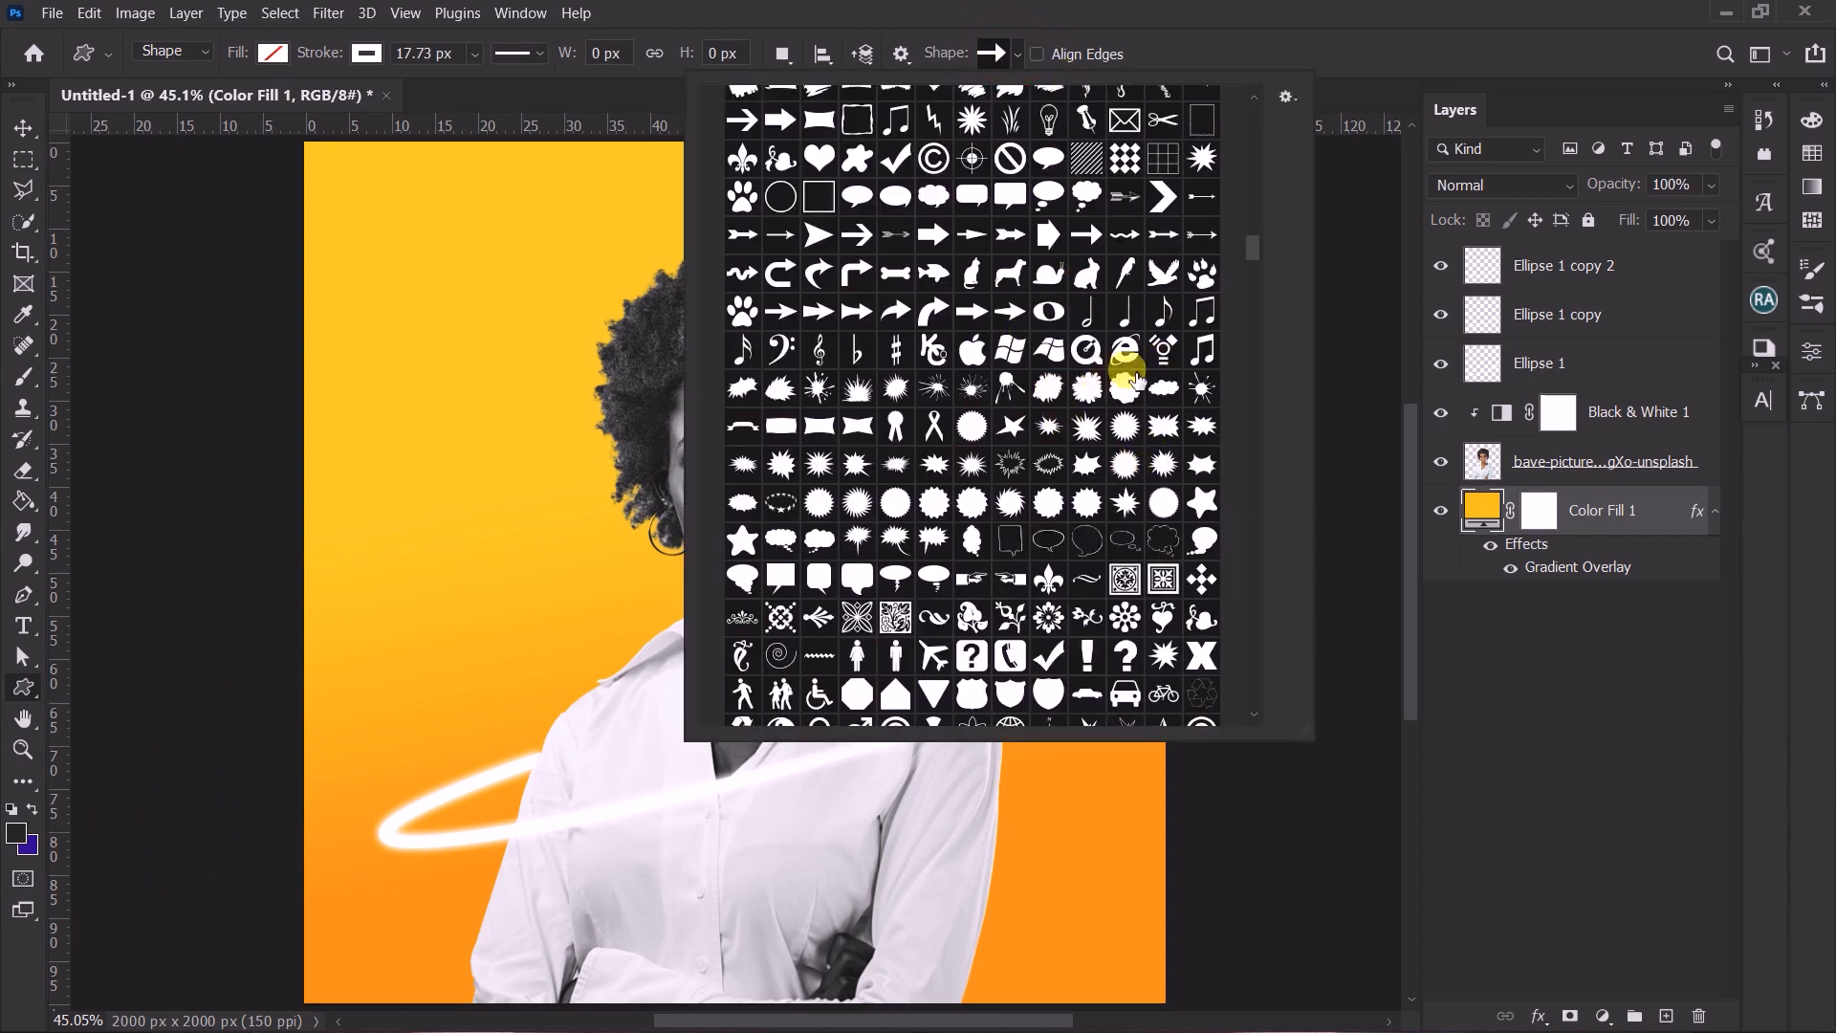
scroll(1130, 380, down, 1)
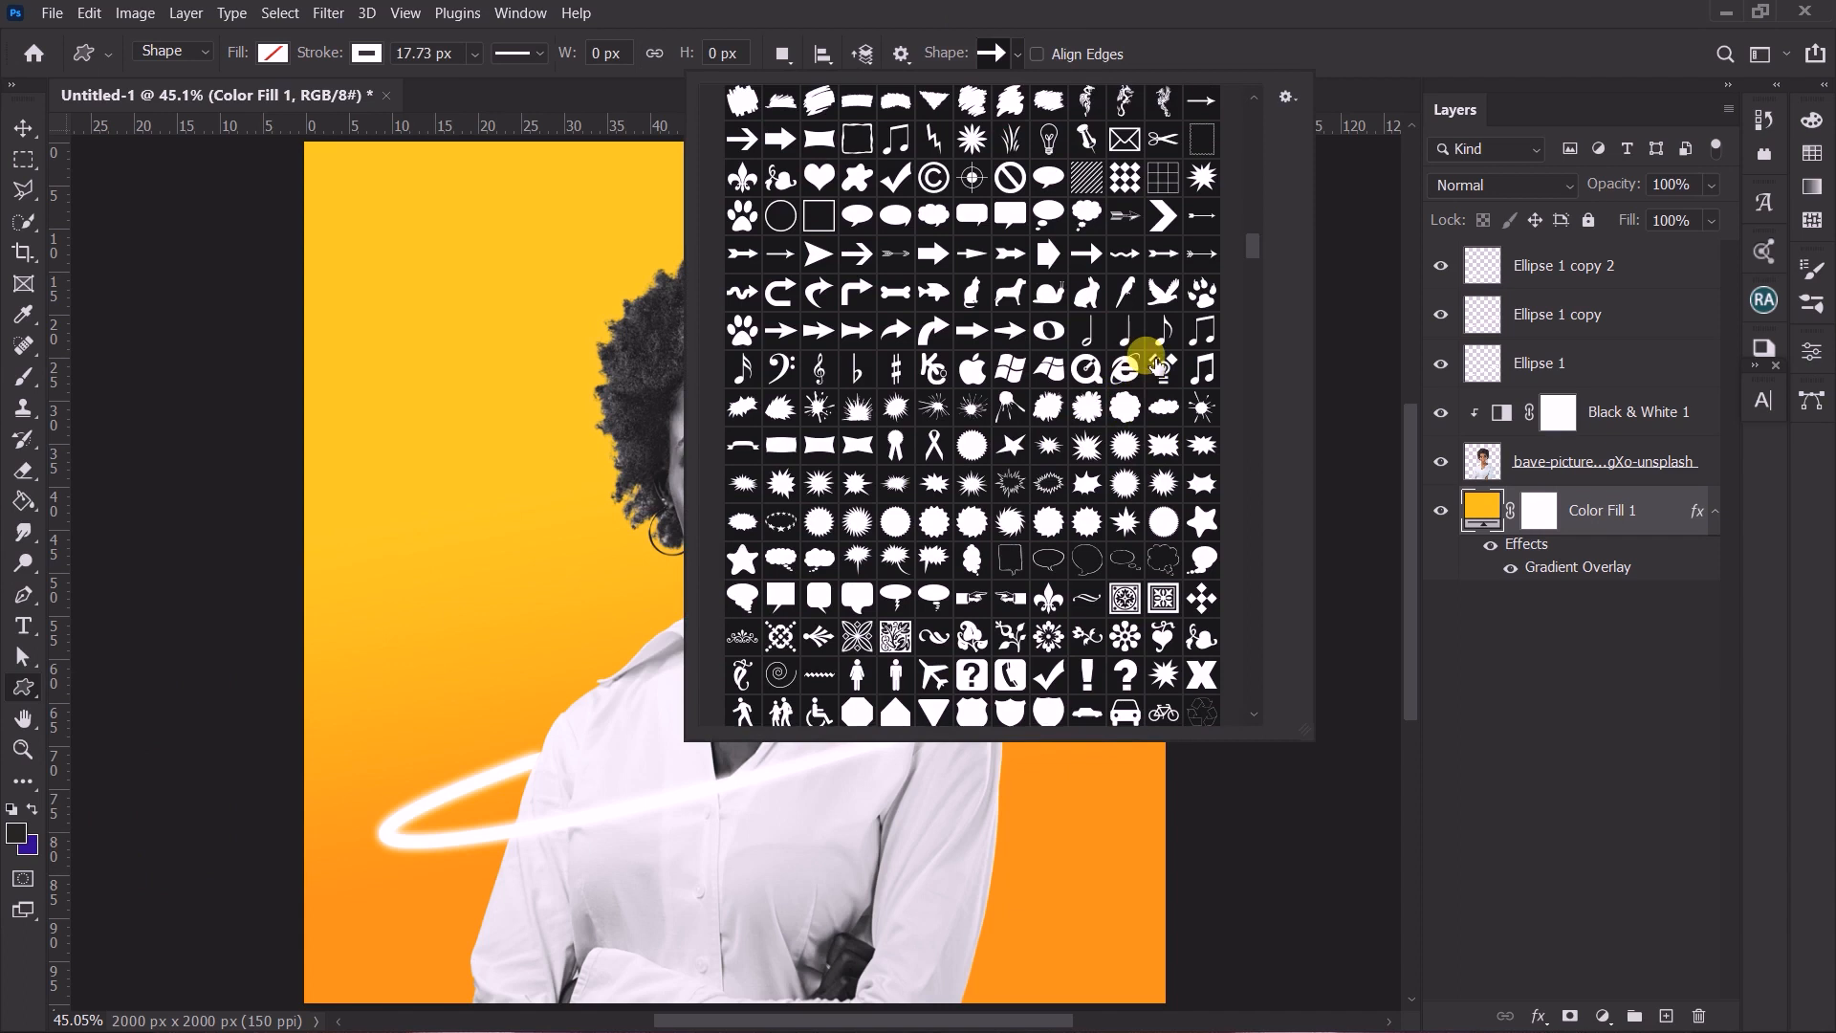
scroll(1135, 334, up, 3)
click(983, 134)
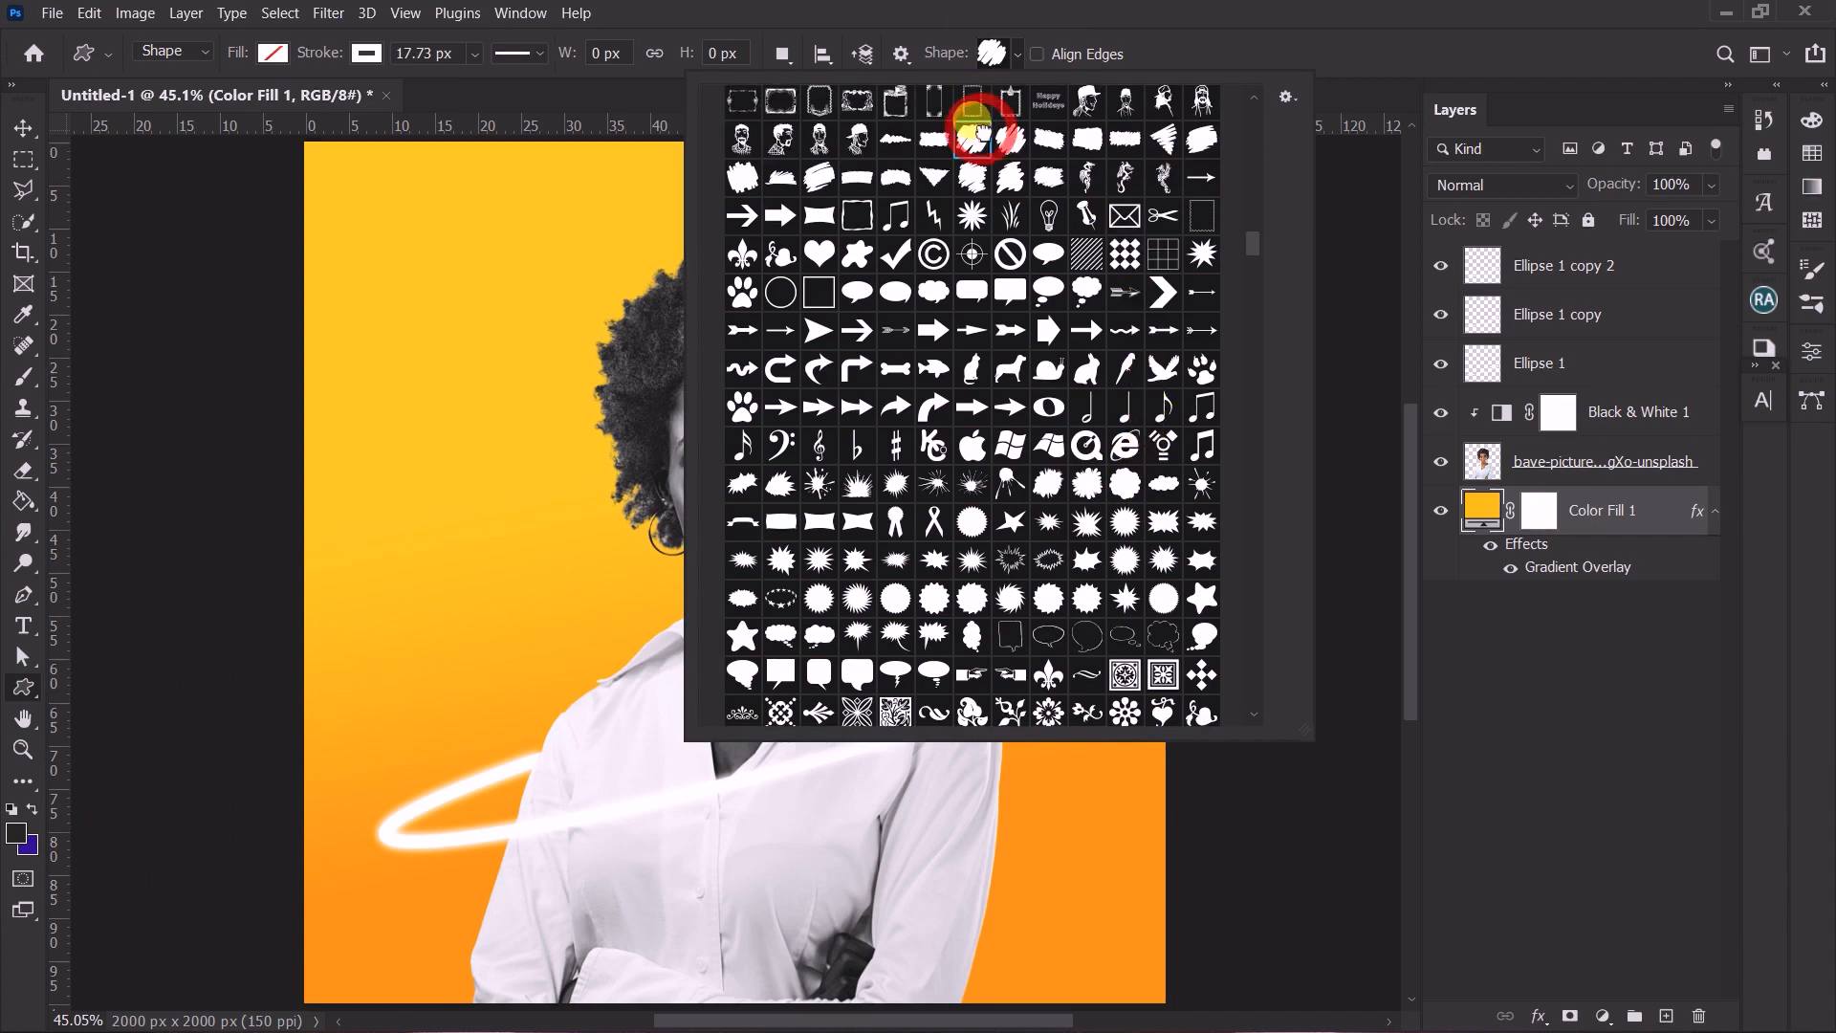
click(1047, 57)
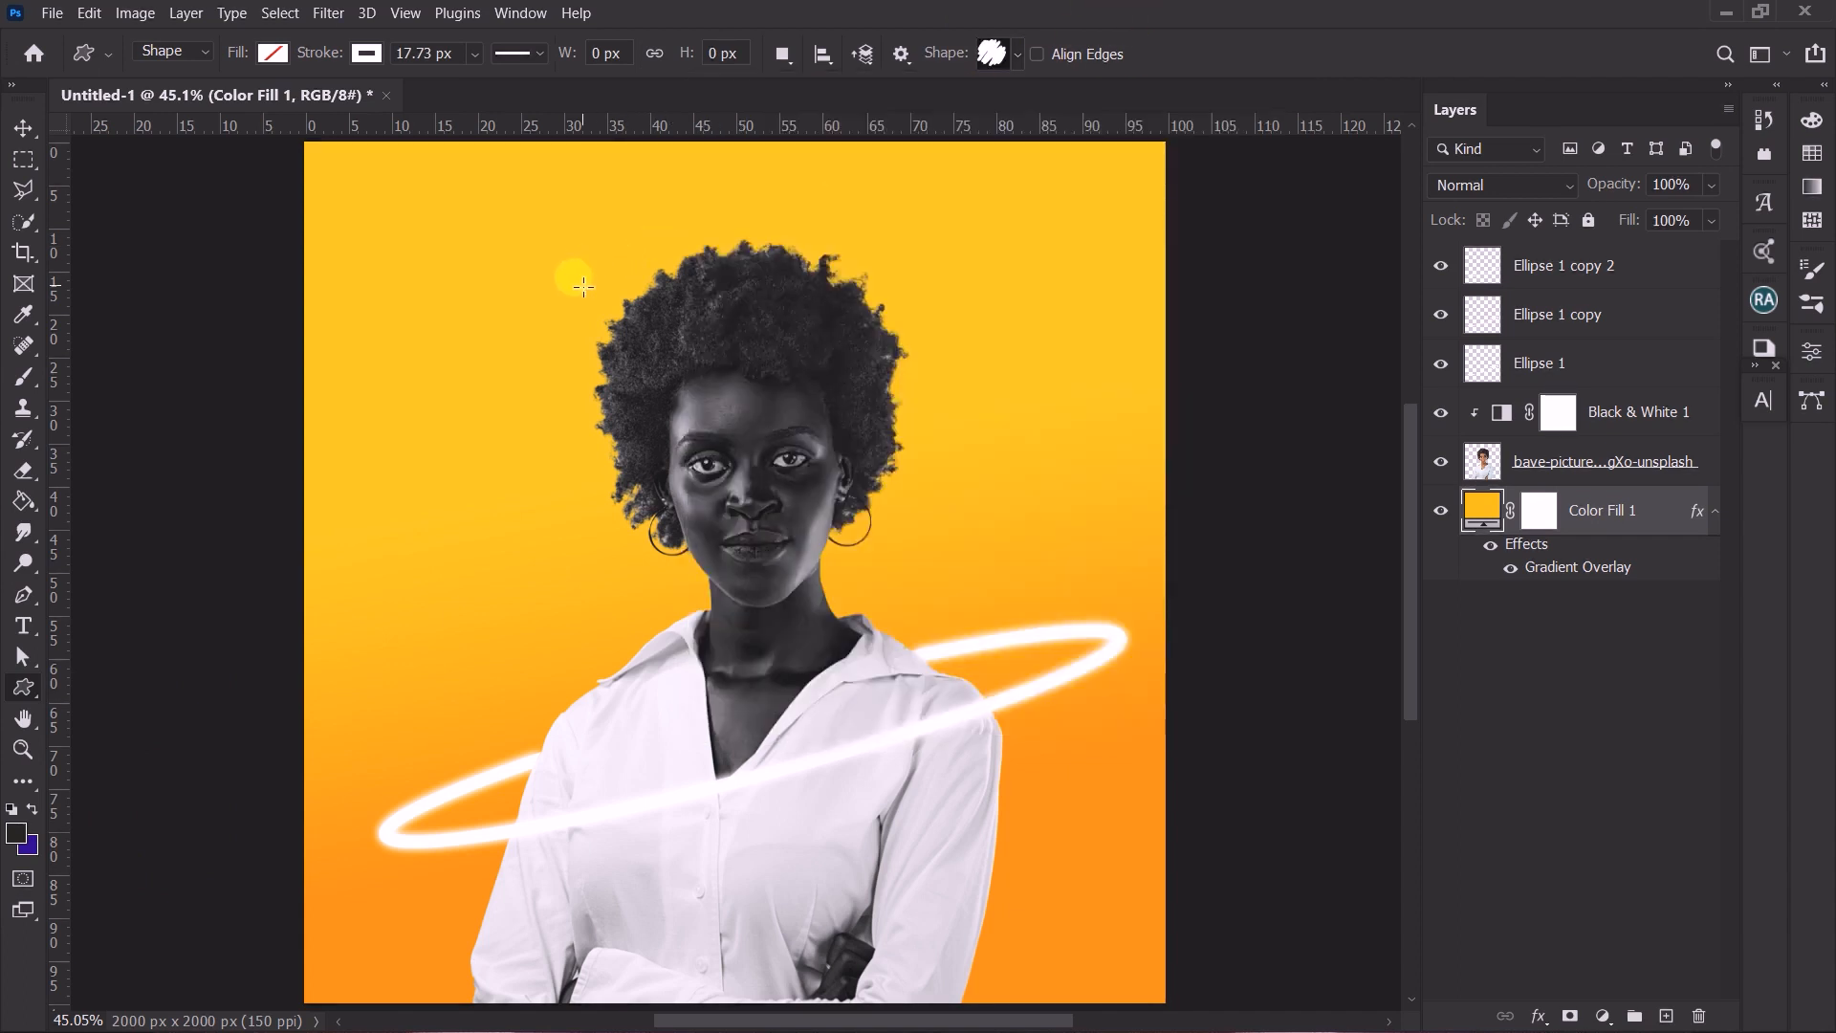
key(shift)
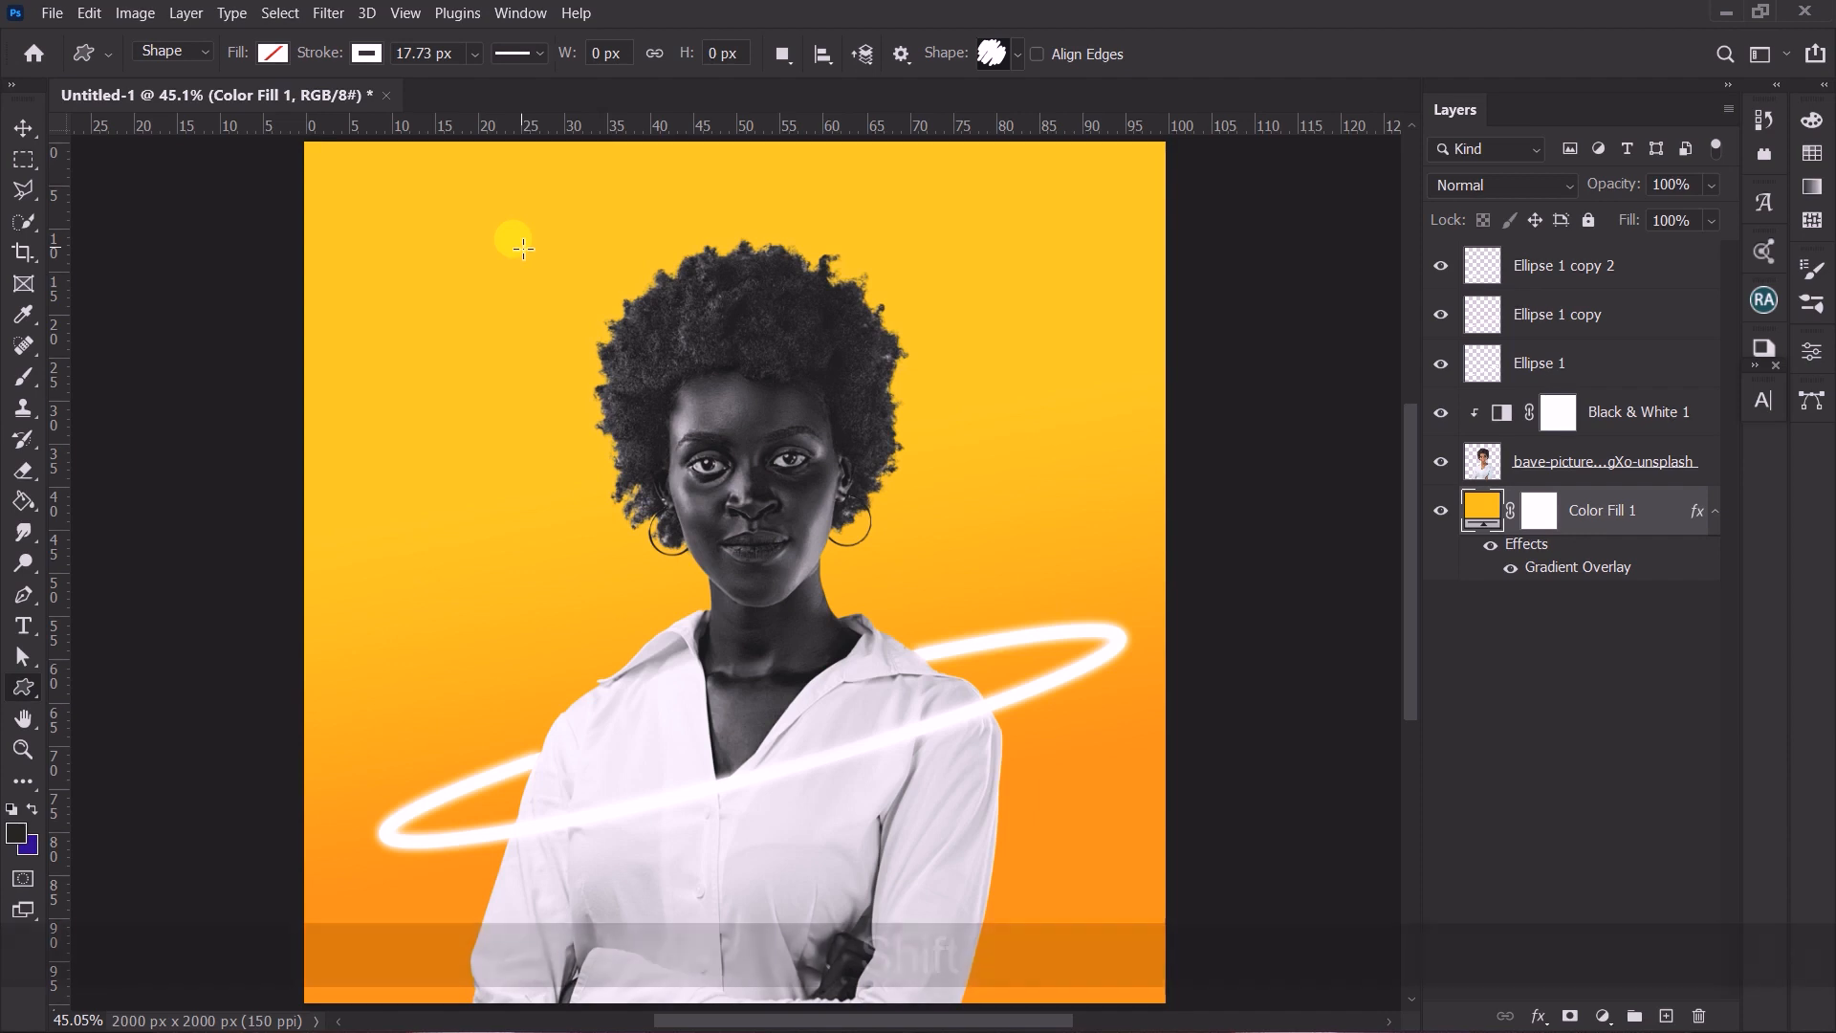
drag(523, 249, 1291, 718)
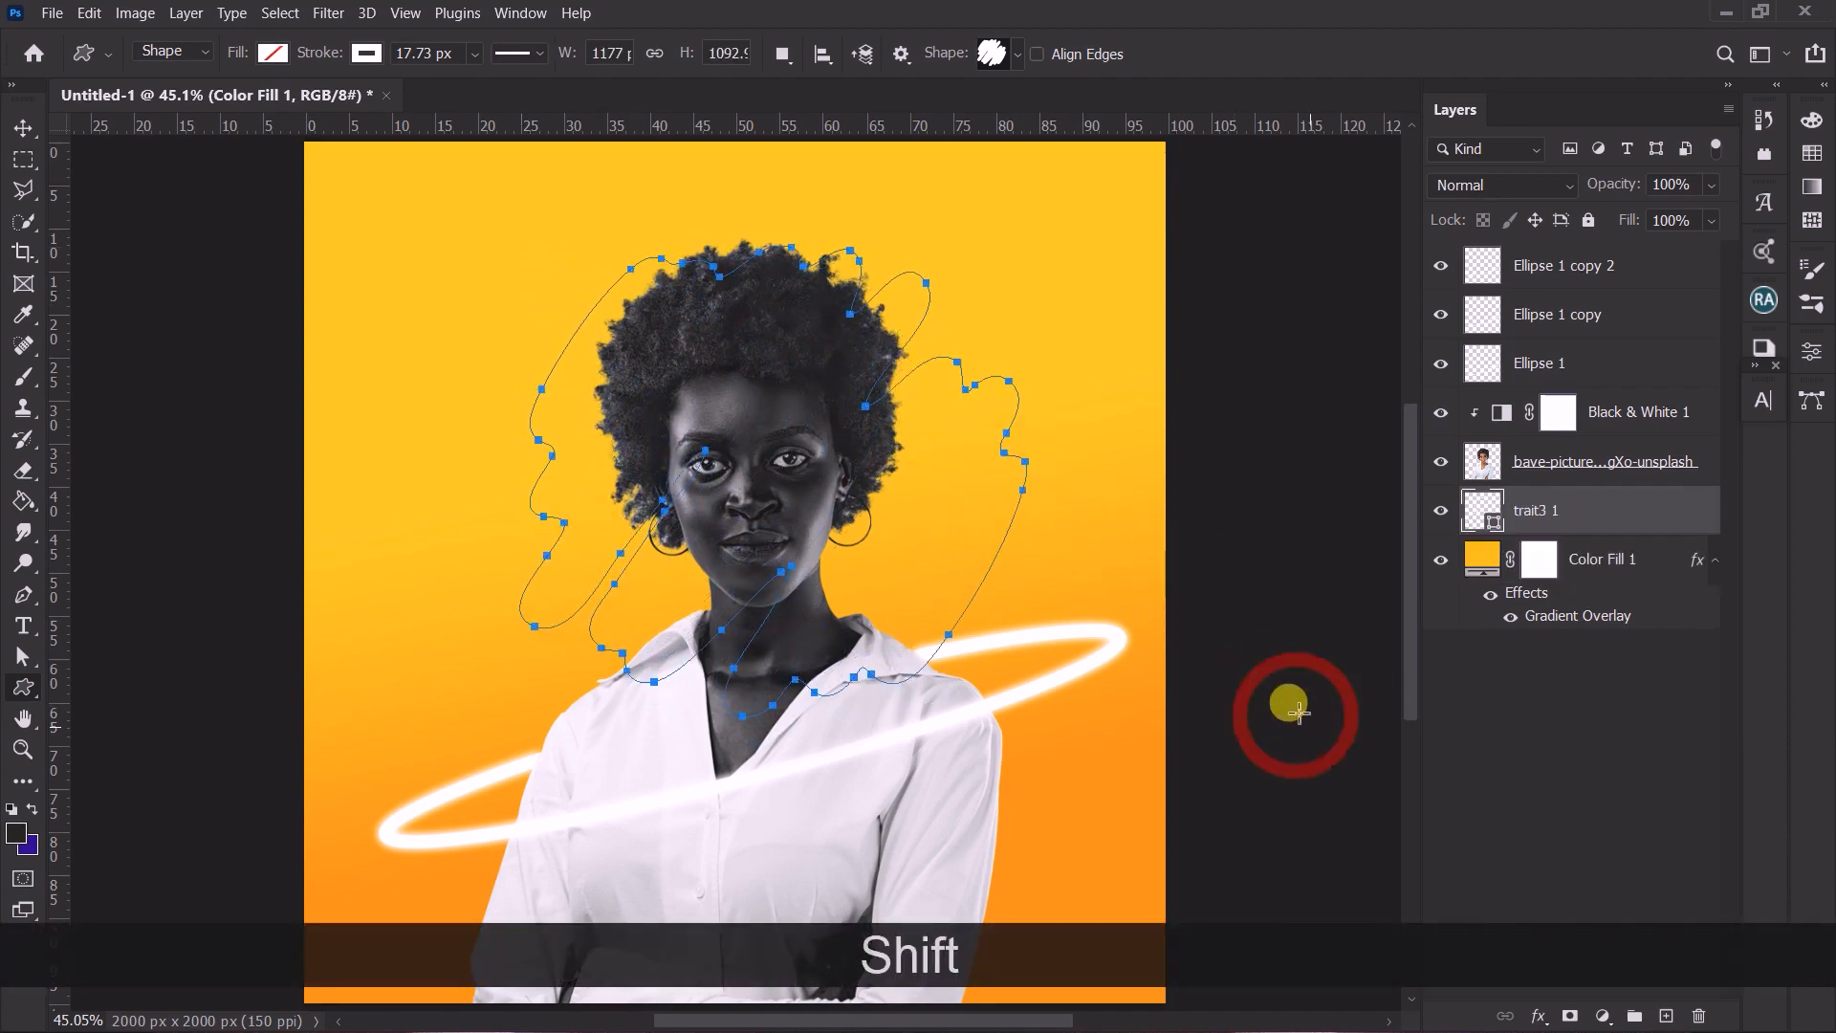
click(1577, 493)
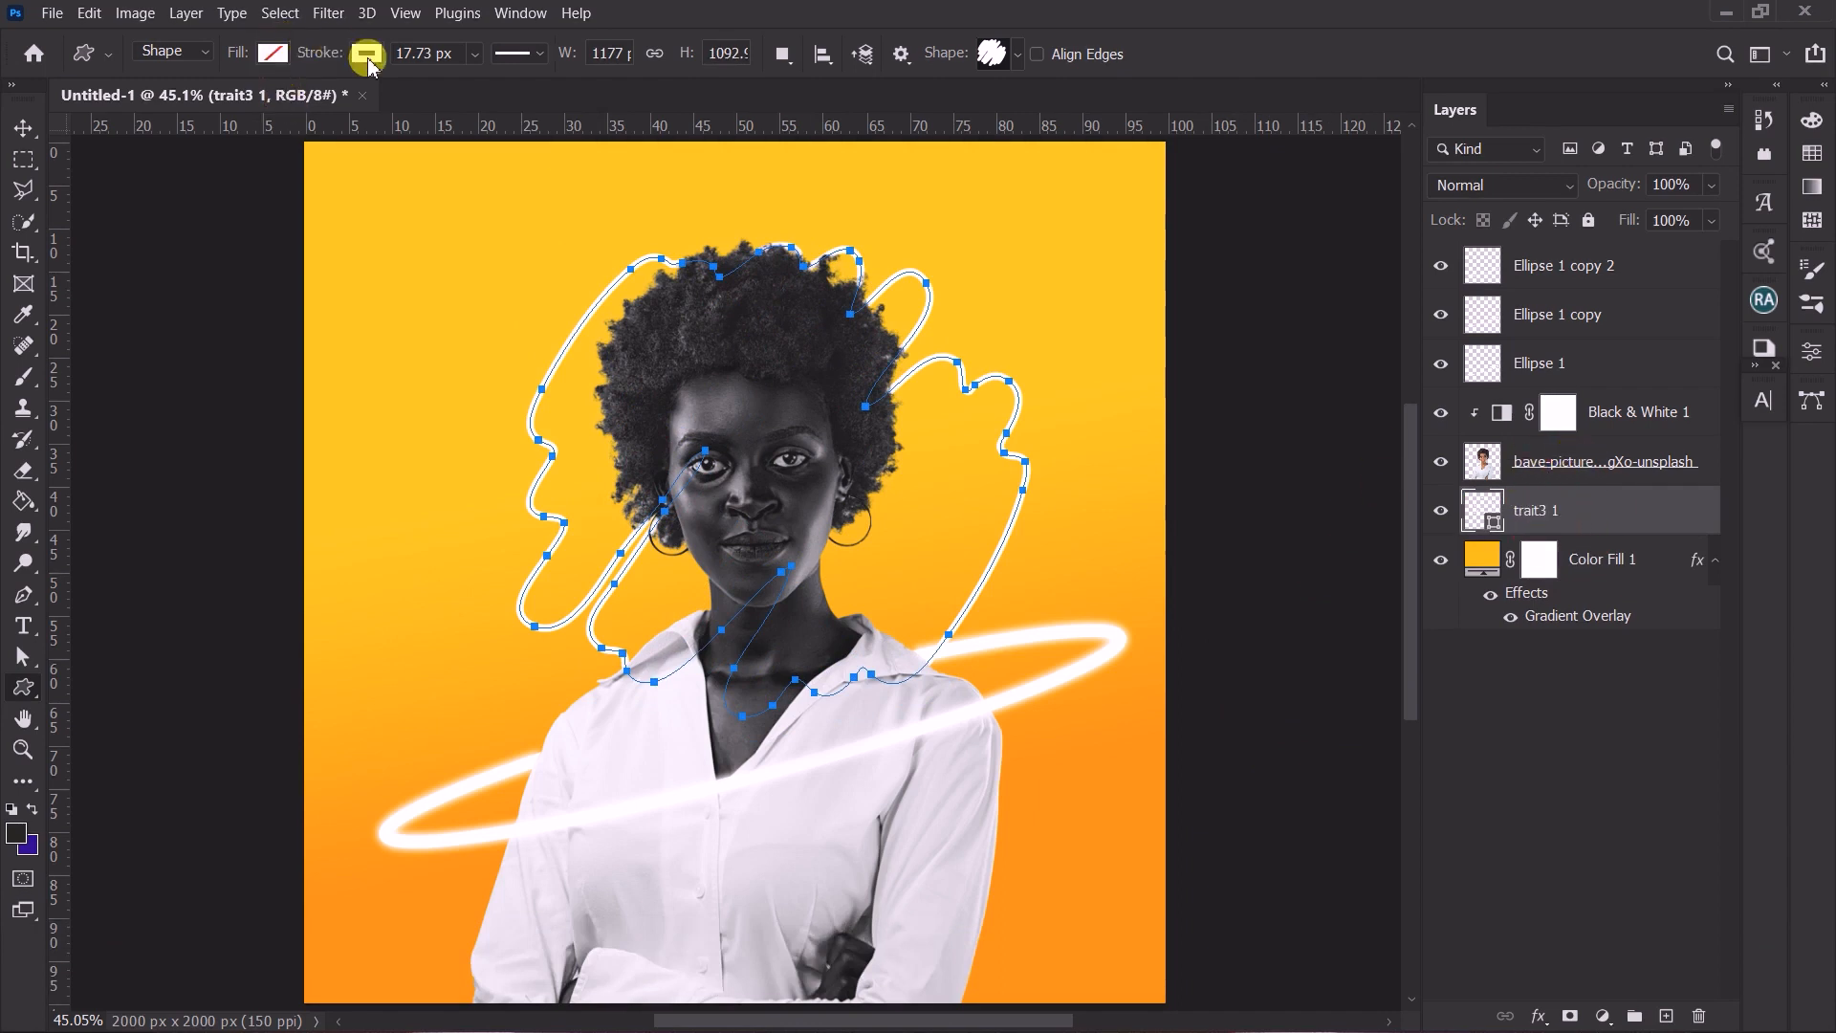
Remove the scribble shape's stroke and fill it with the recently used red.
click(367, 55)
click(228, 101)
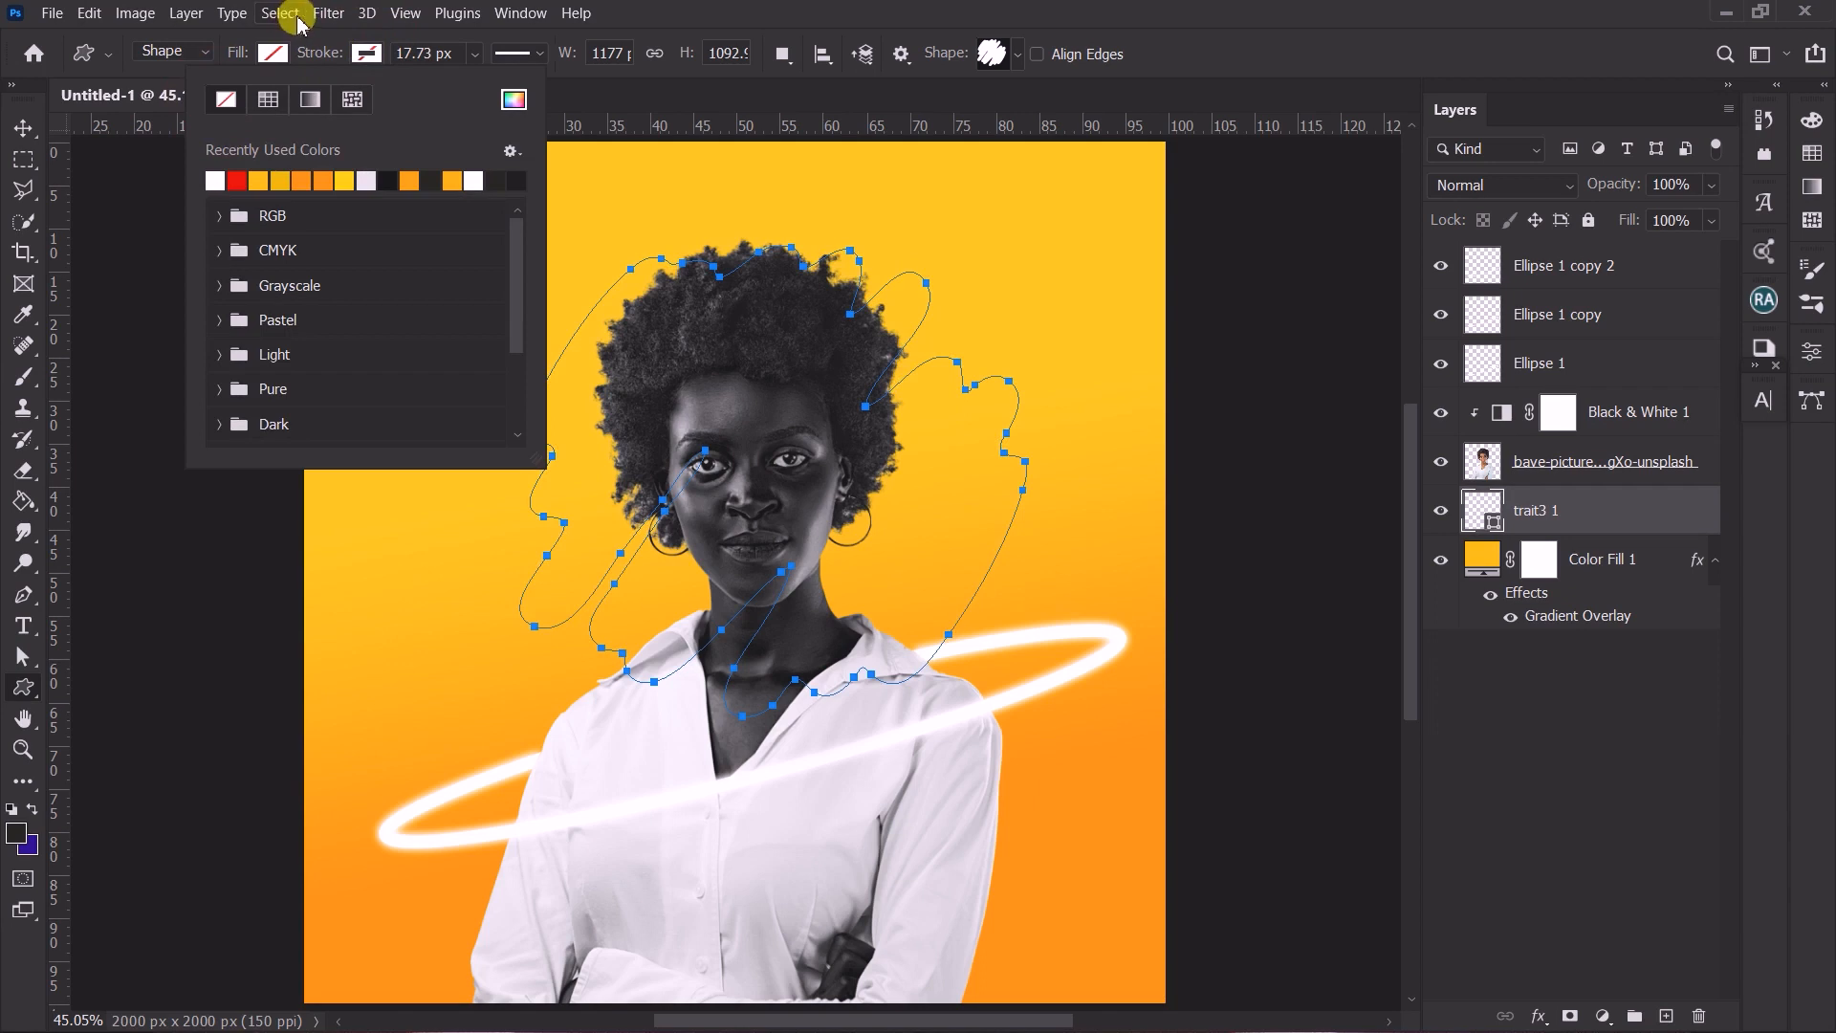
click(277, 52)
click(145, 181)
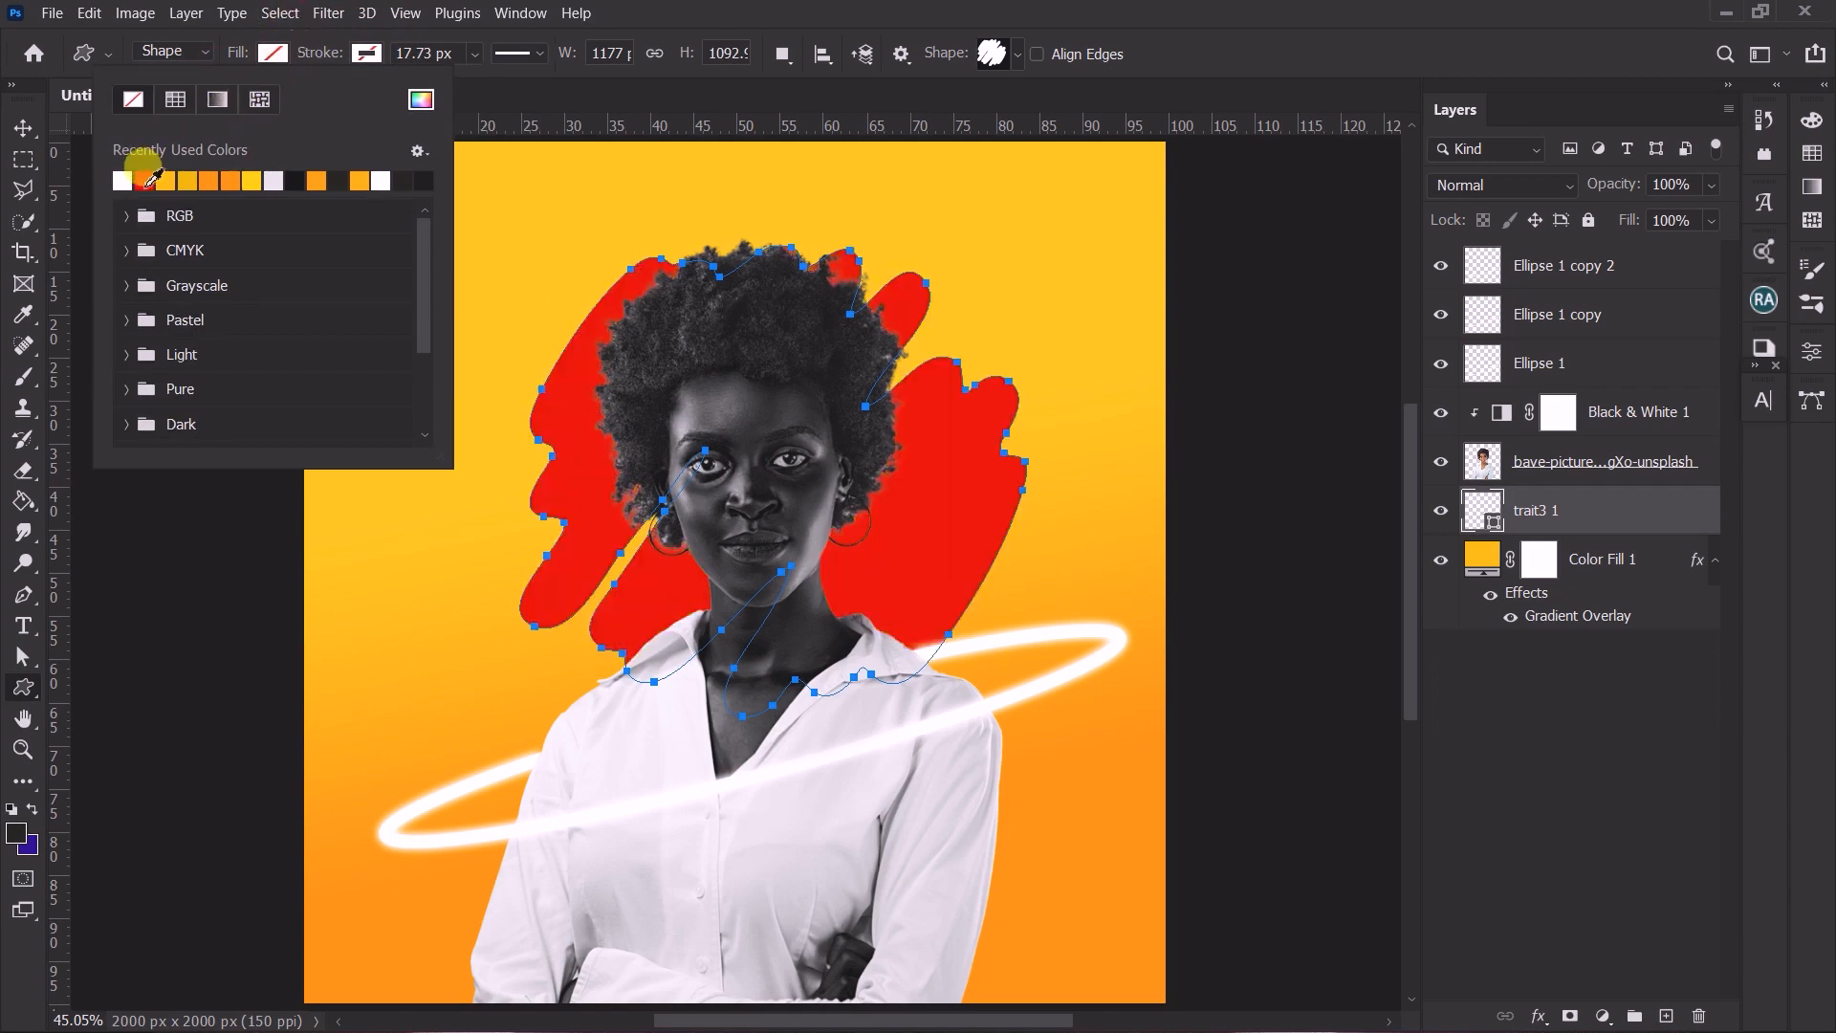
Move the red scribble shape up so that it frames the woman's hair from behind.
click(23, 127)
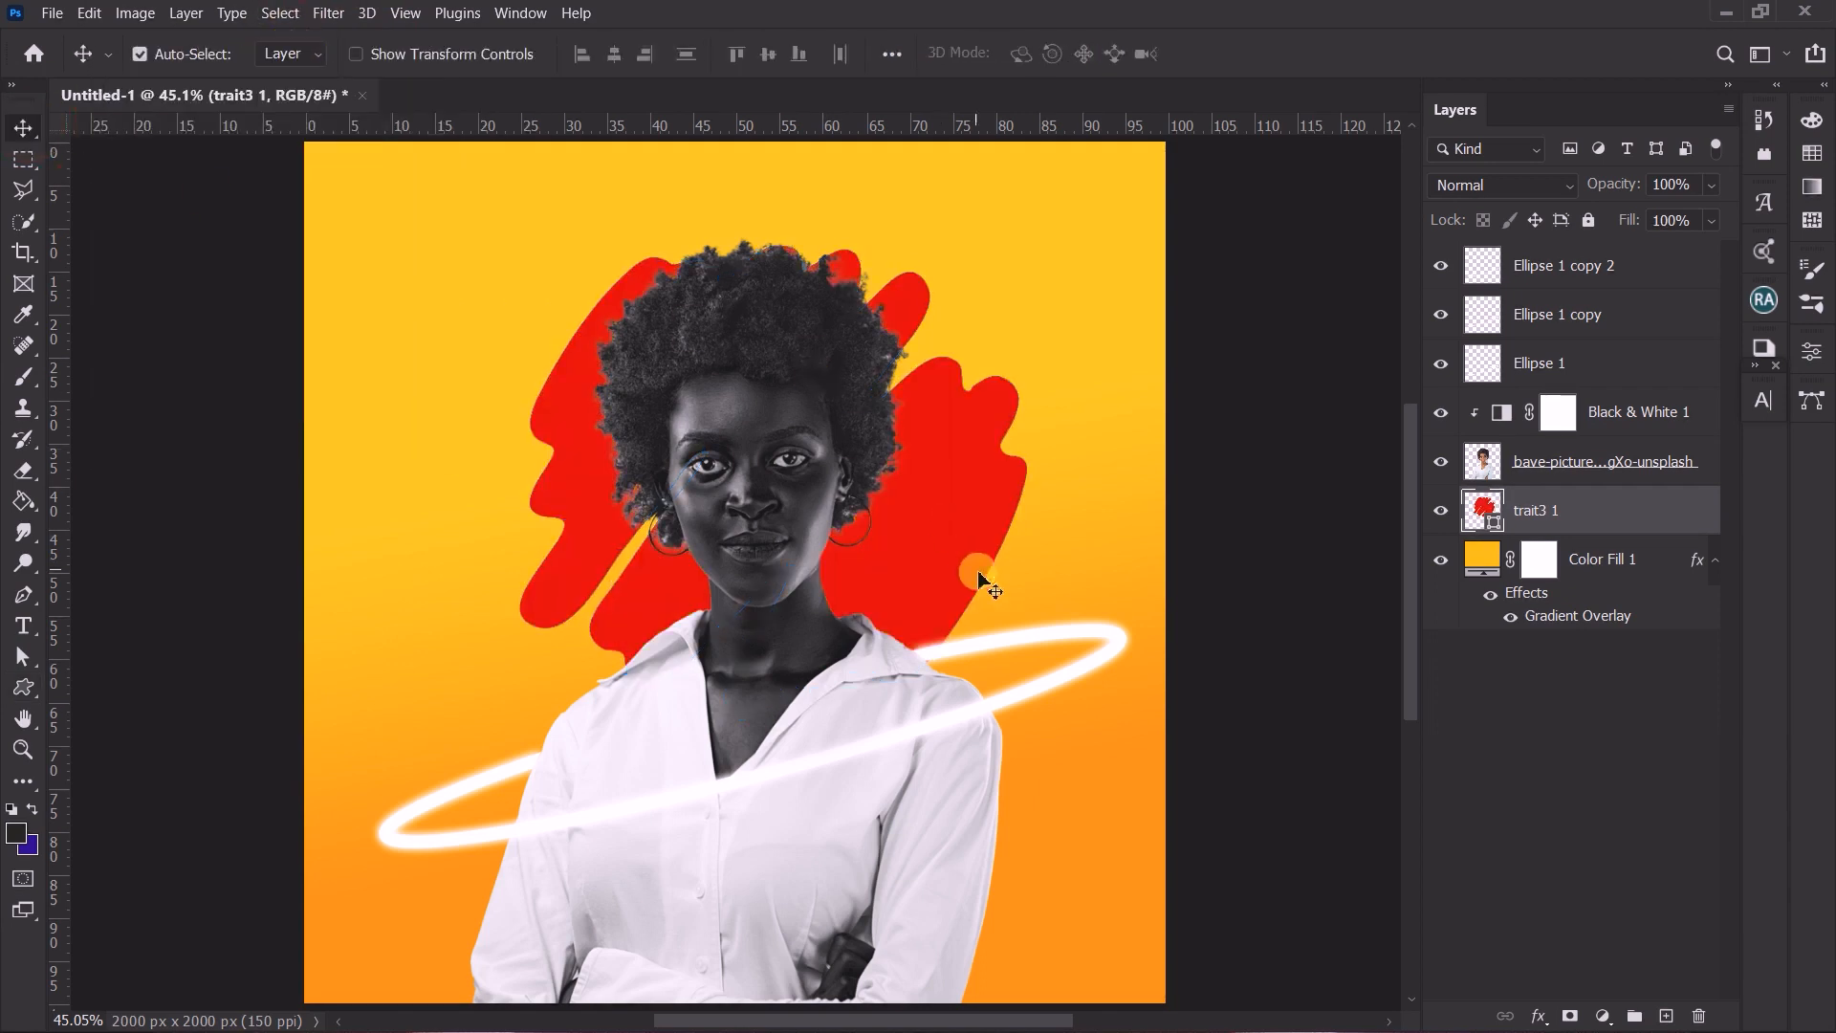
drag(949, 555, 932, 487)
scroll(933, 488, down, 3)
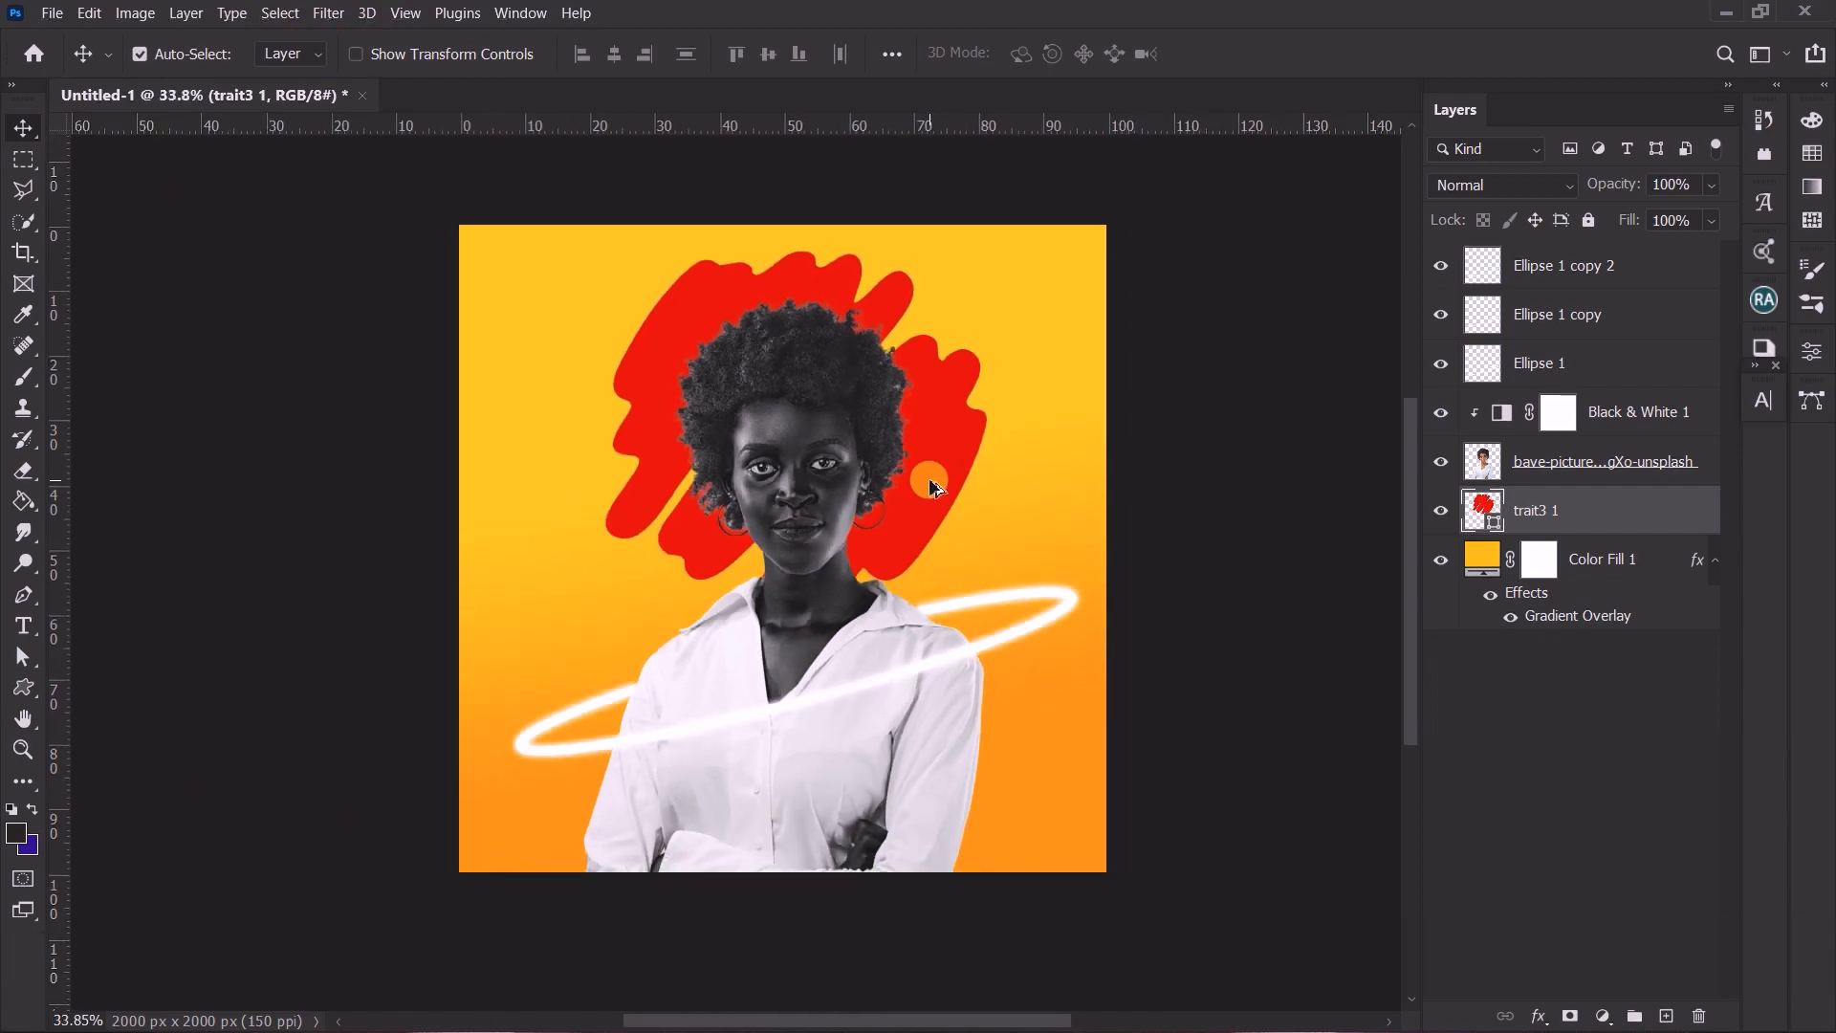
scroll(861, 478, up, 1)
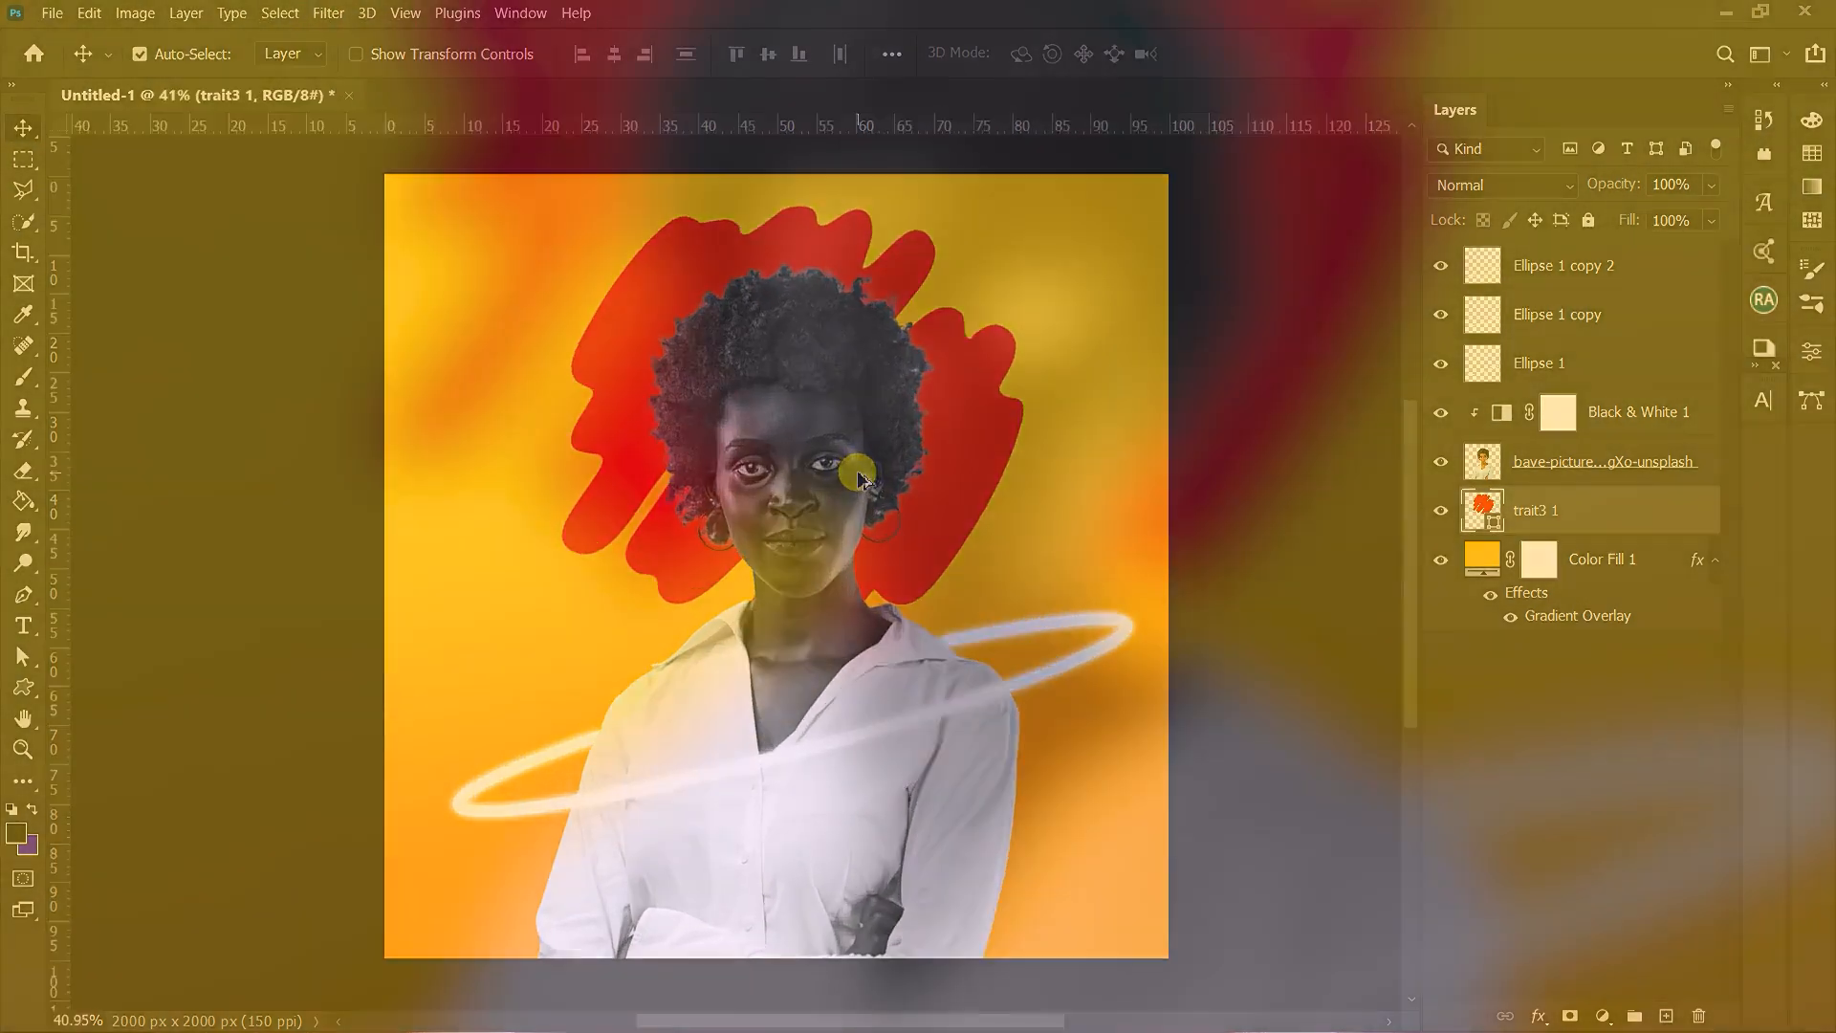